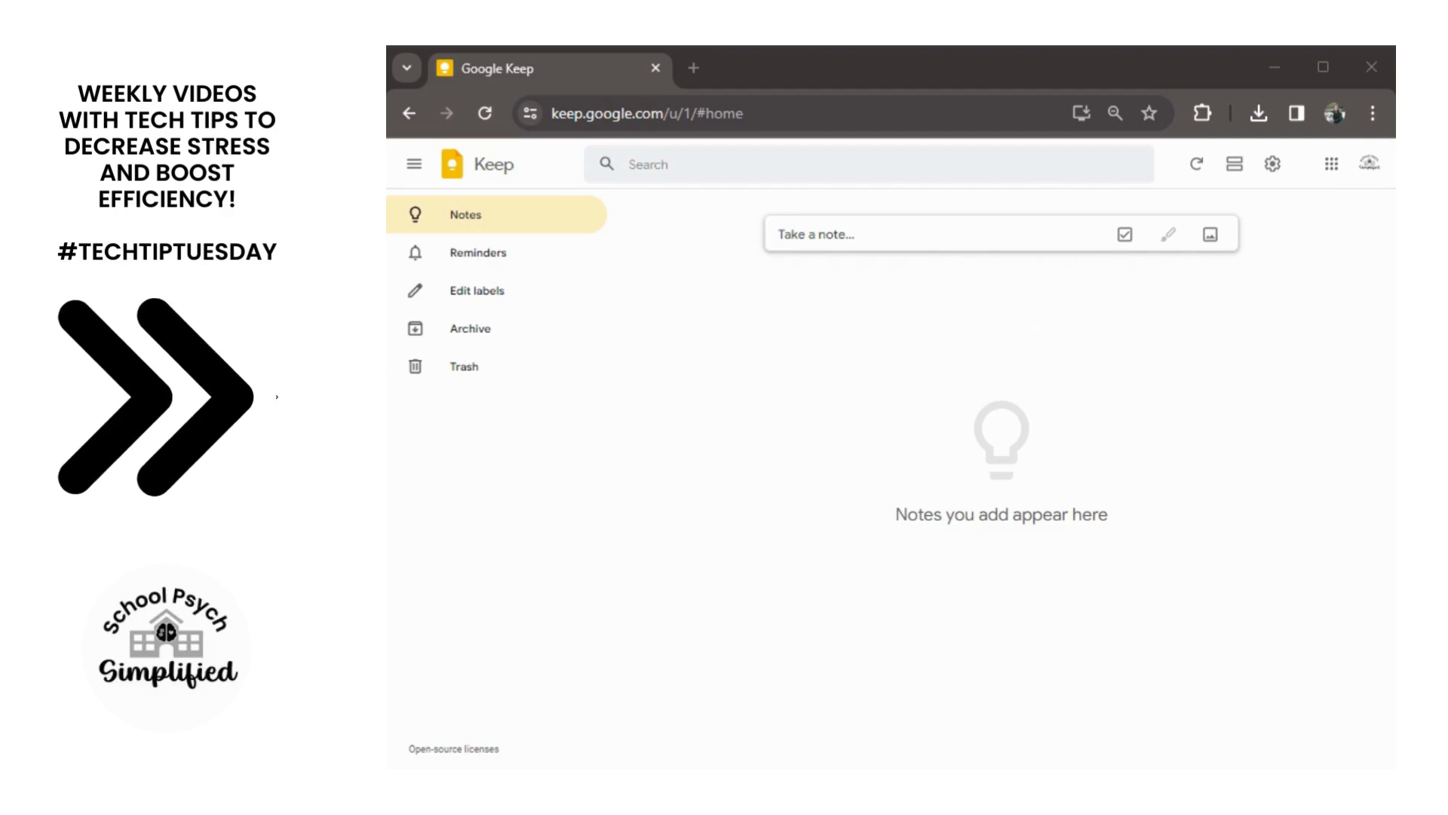
Create a note titled "Beginning of the Day Checklist" with the body text "Details" and save it.
left_click(817, 234)
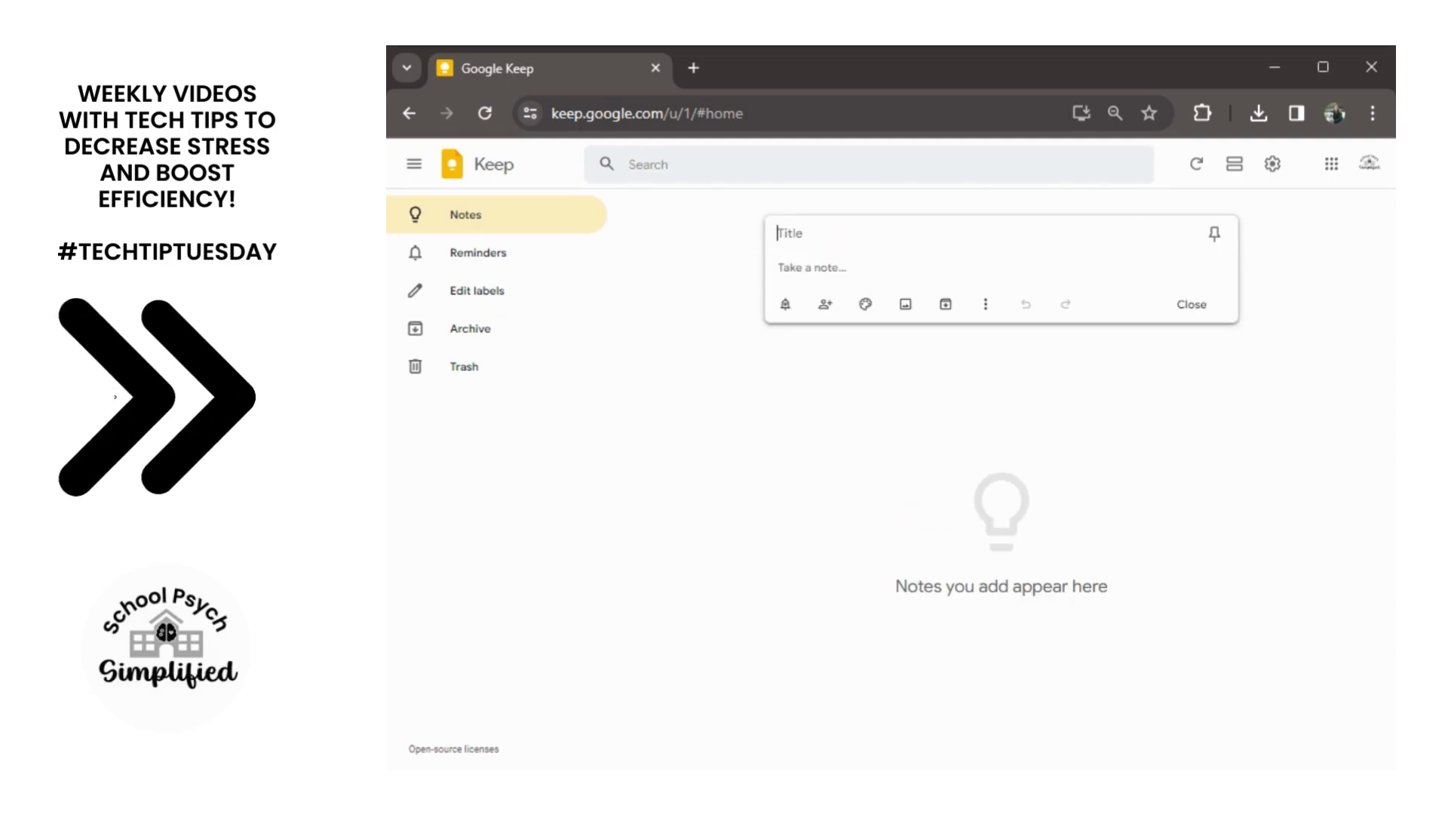
left_click(777, 268)
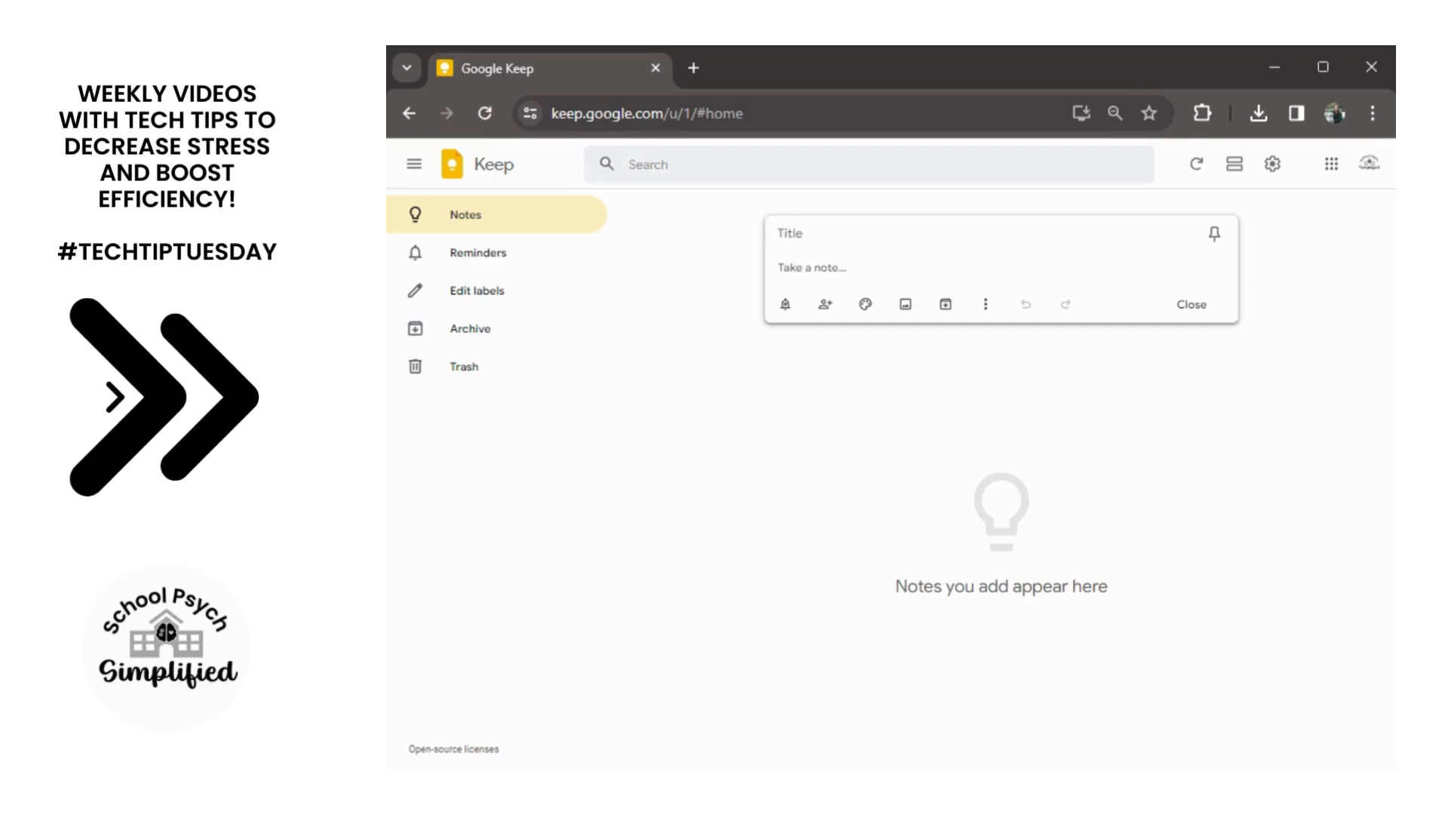
type("Begin")
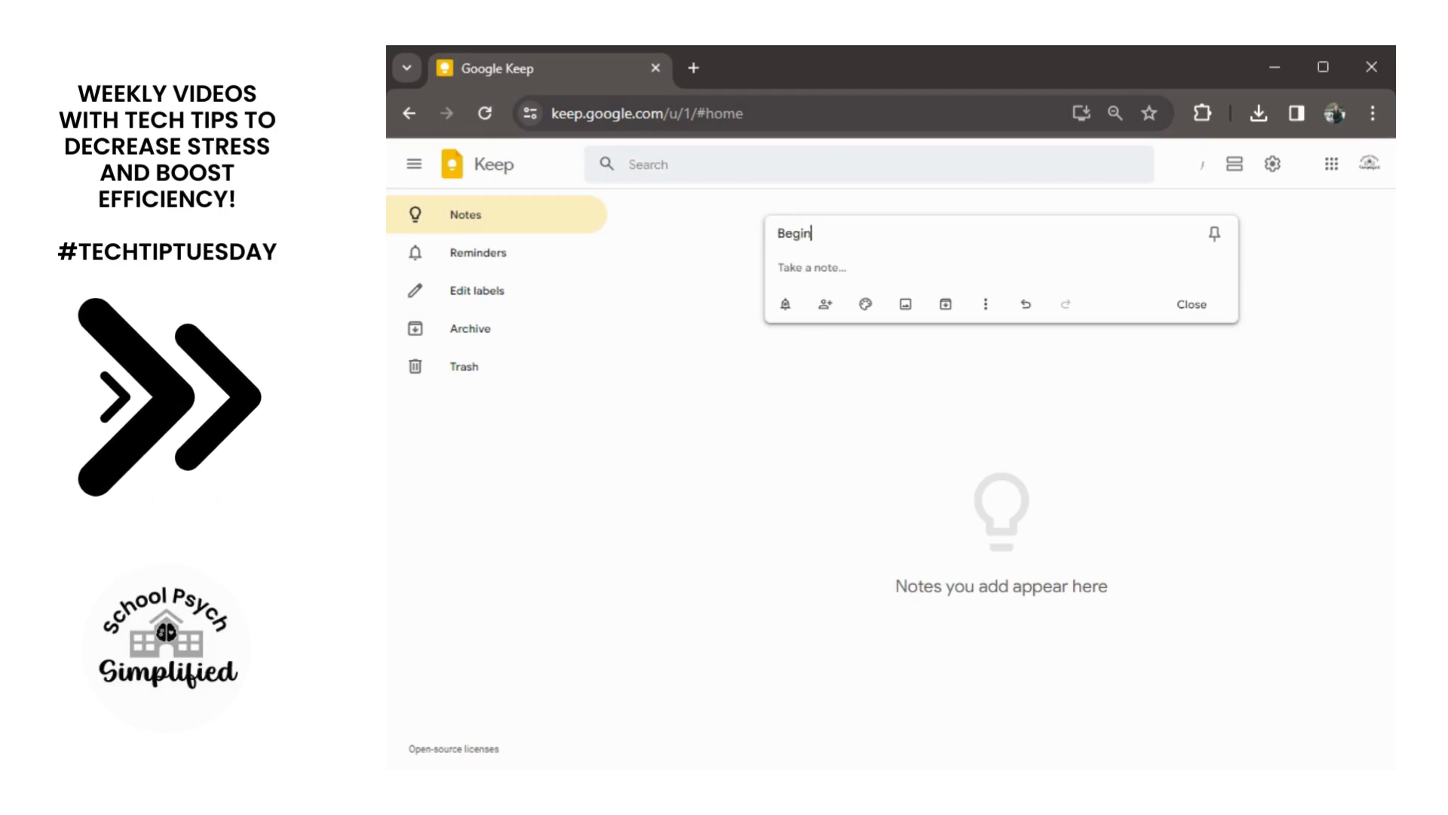
type("ning of the Da")
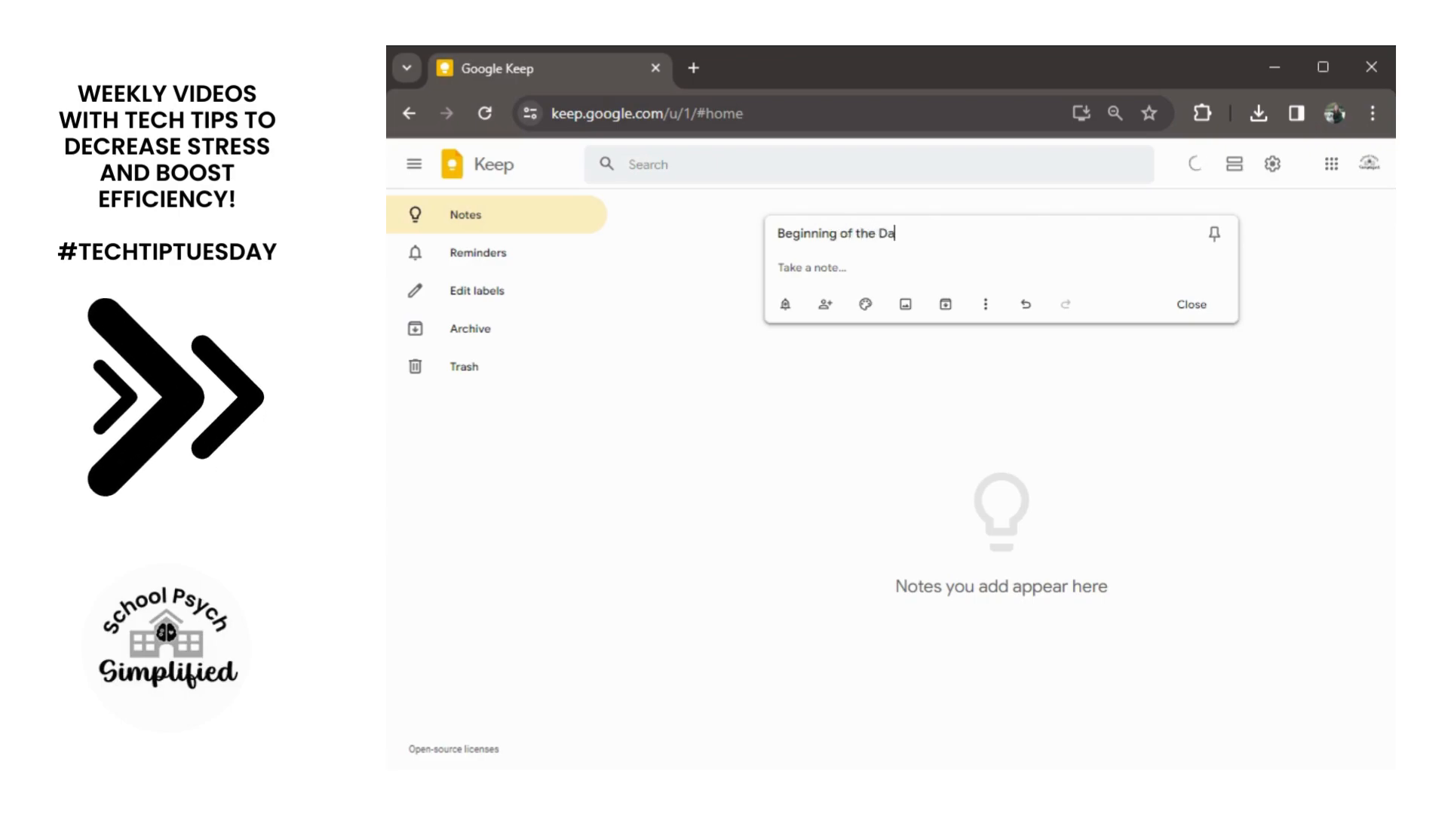
type("y Chec")
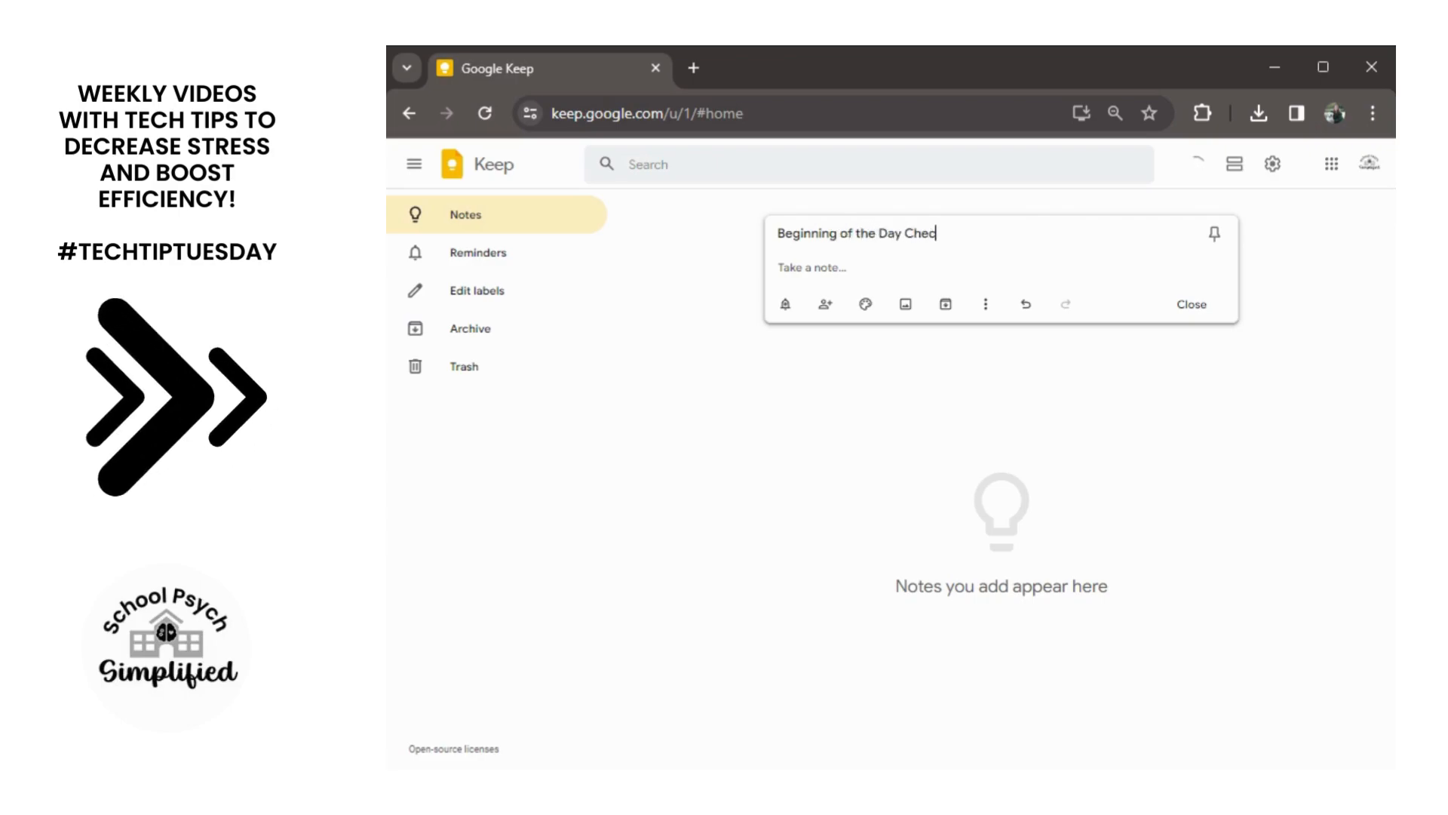
type("klist")
key("Return")
type("Details")
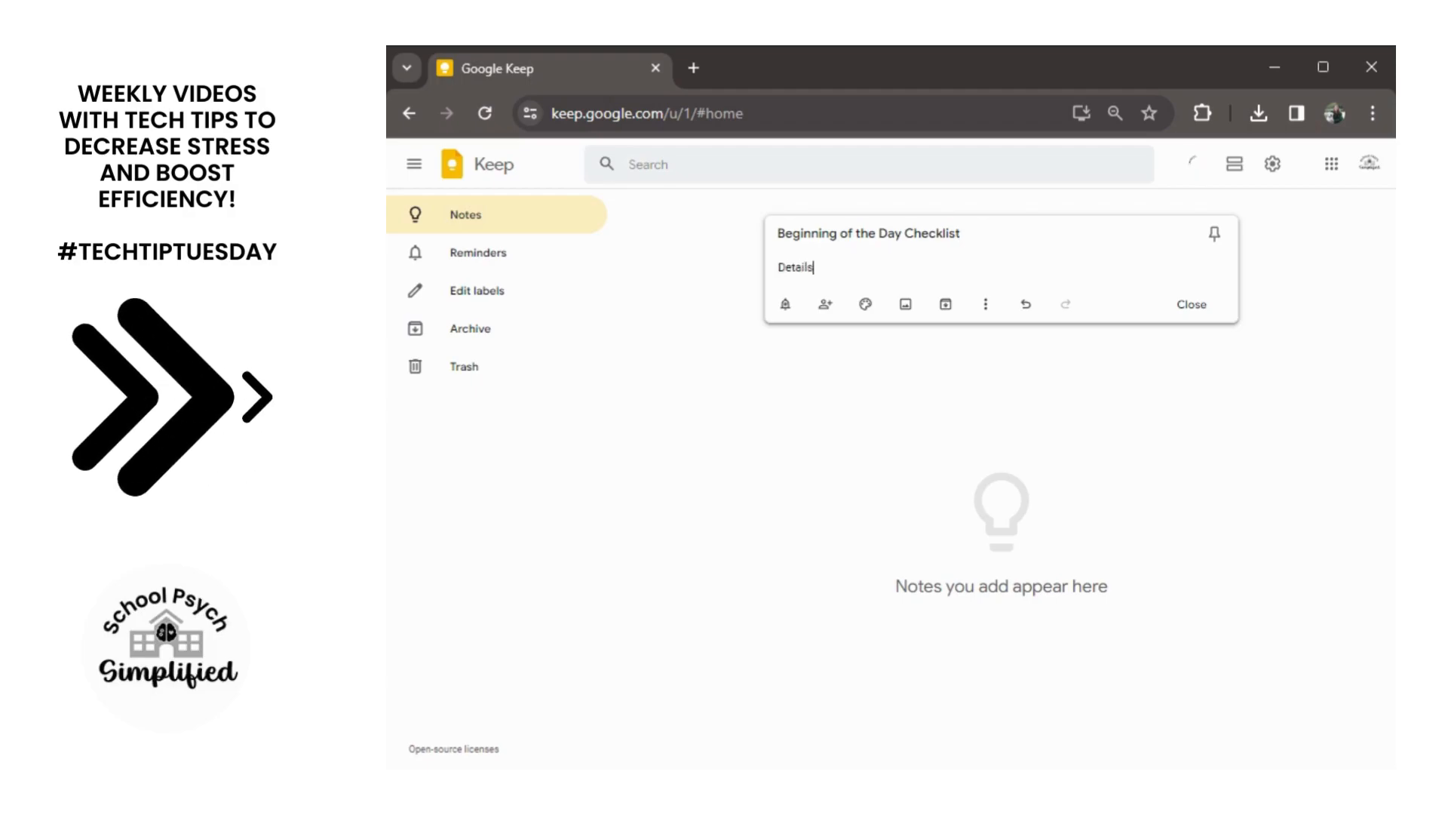
left_click(1181, 315)
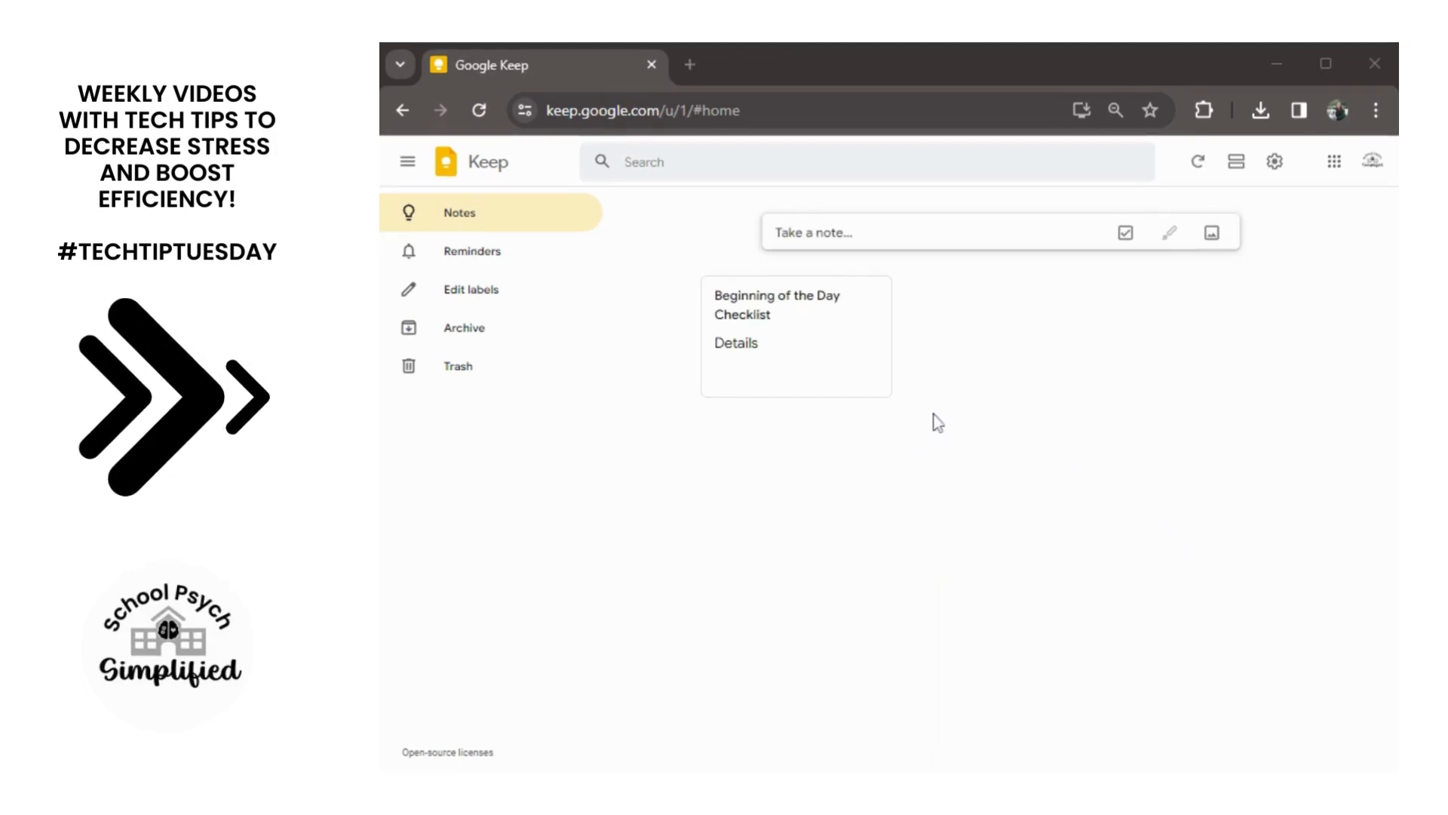
Open the "Beginning of the Day Checklist" note and set its background color to purple.
mouse_move(873, 335)
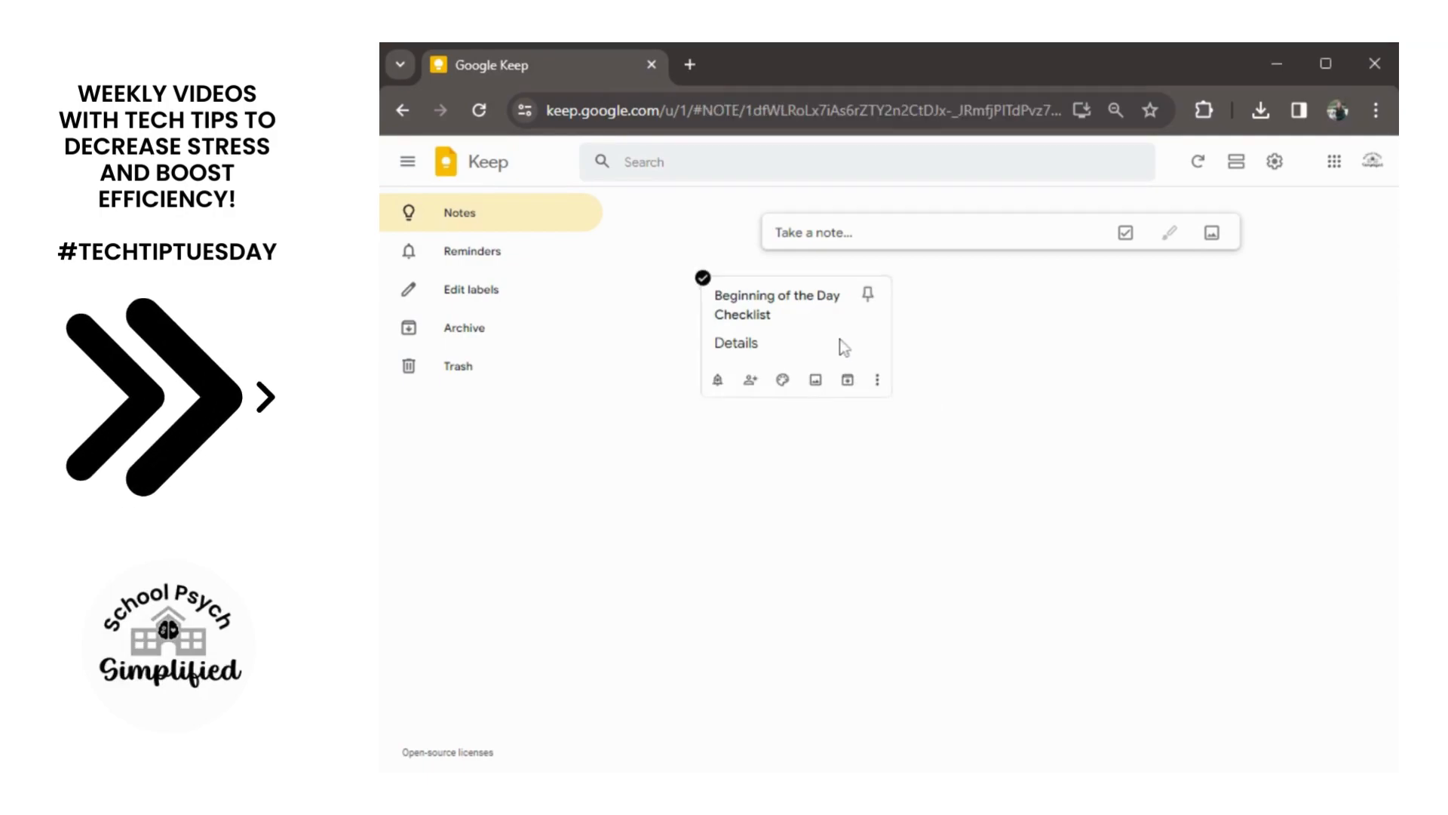
left_click(839, 344)
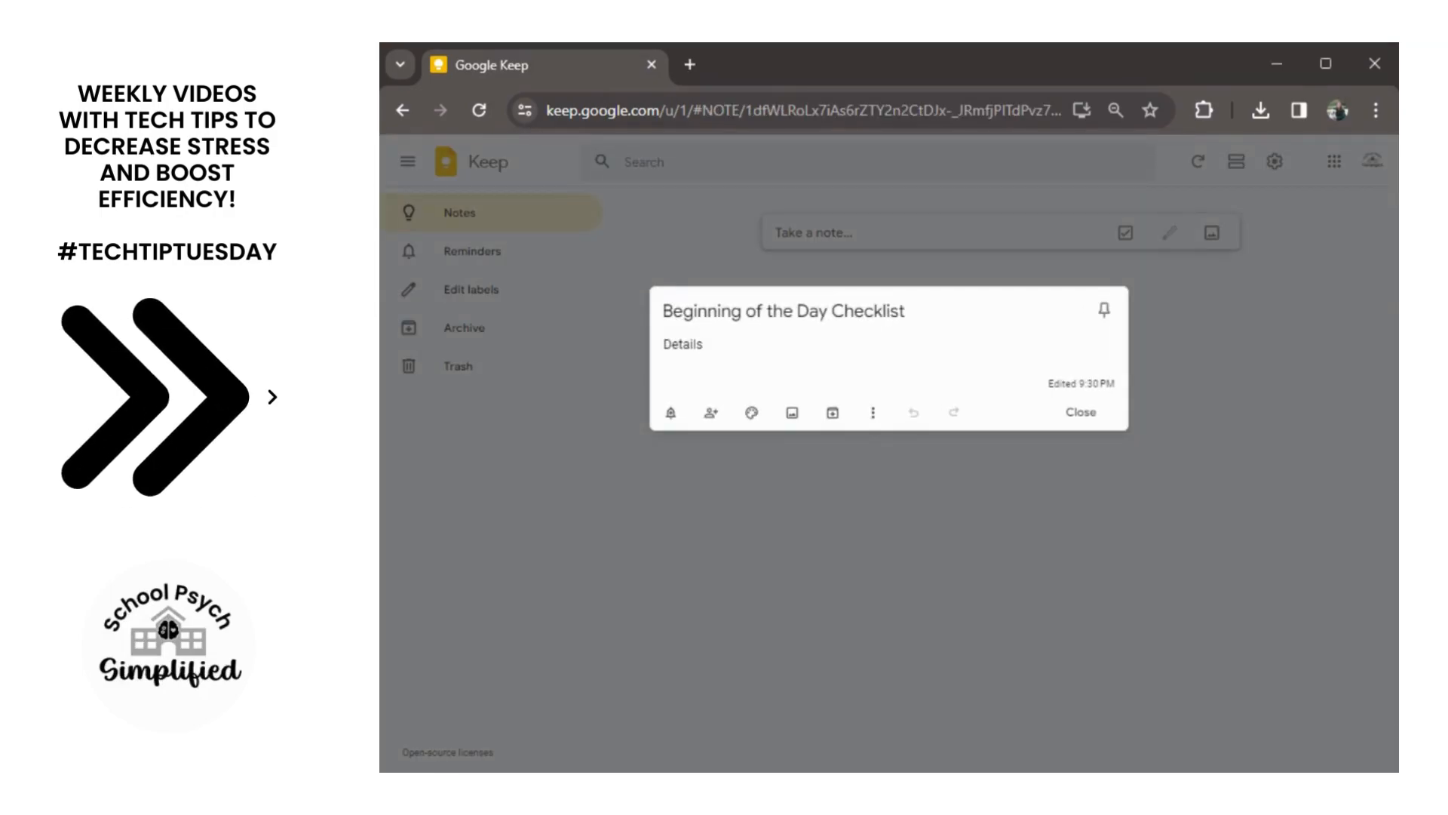
left_click(752, 413)
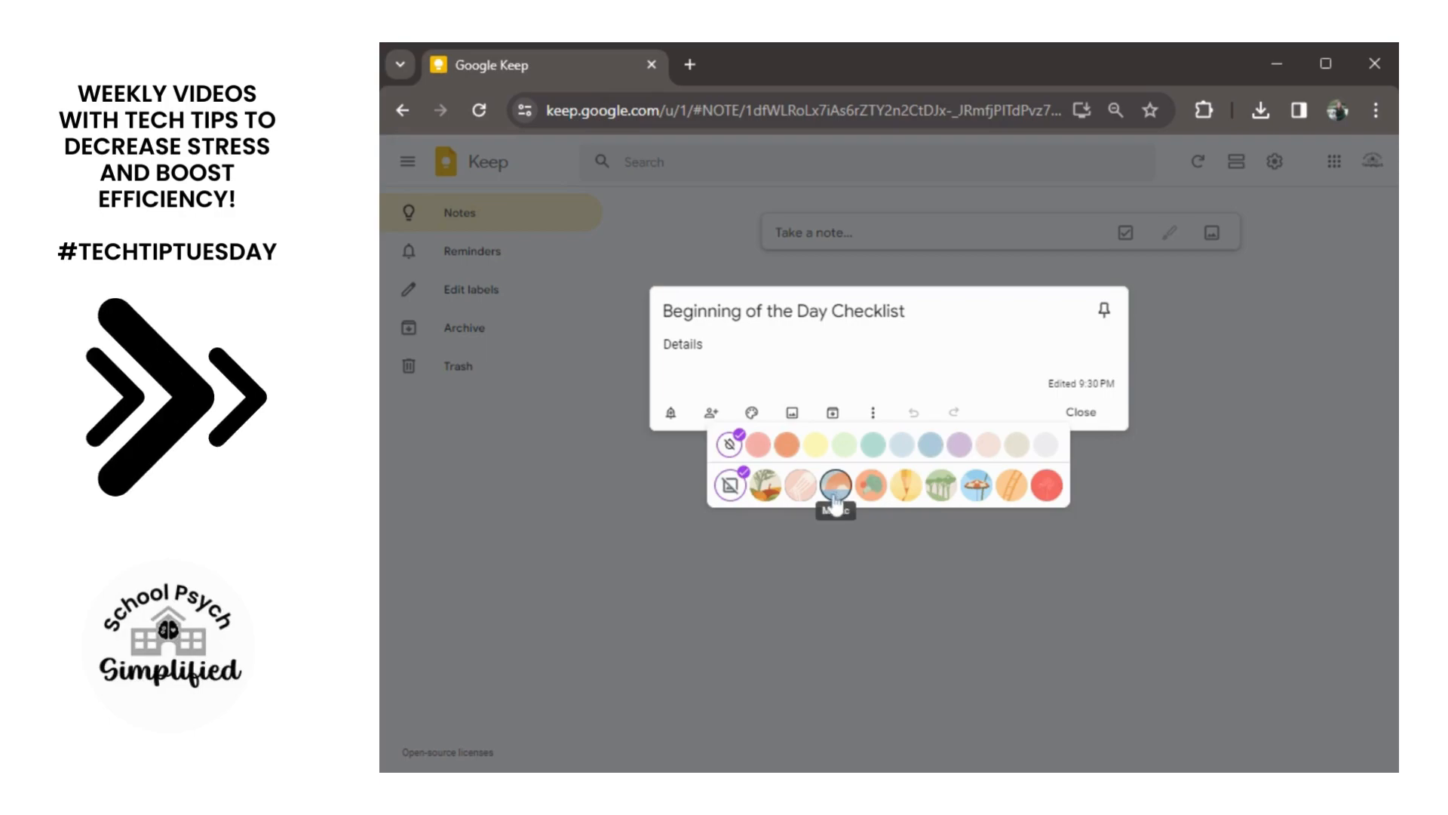
left_click(962, 450)
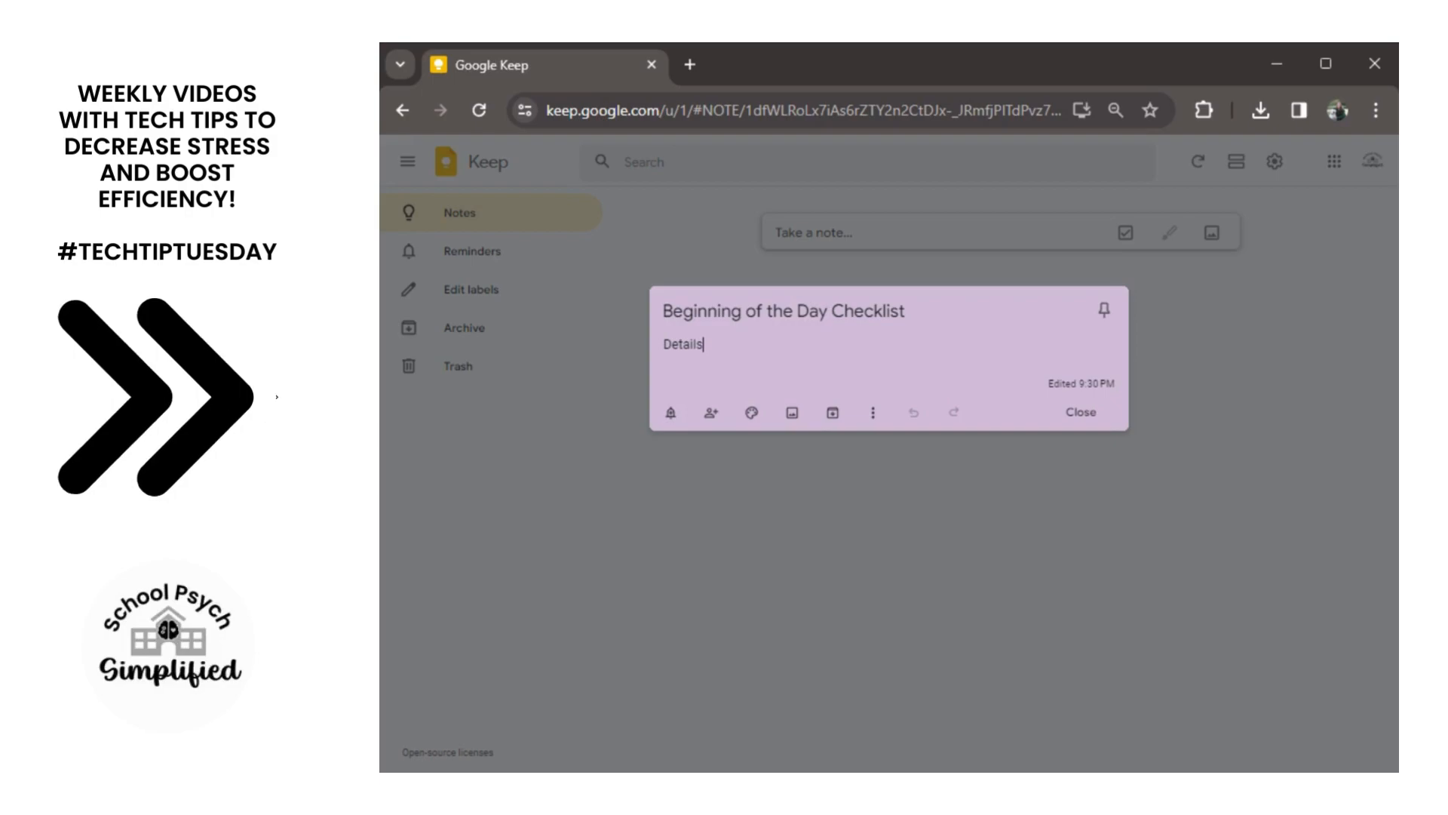
Delete the "Details" body text and turn the note into a list with checkboxes.
key("shift+Left")
key("shift+Left")
key("shift+Left")
key("shift+Left")
key("shift+Left")
key("shift+Left")
key("shift+Left")
key("BackSpace")
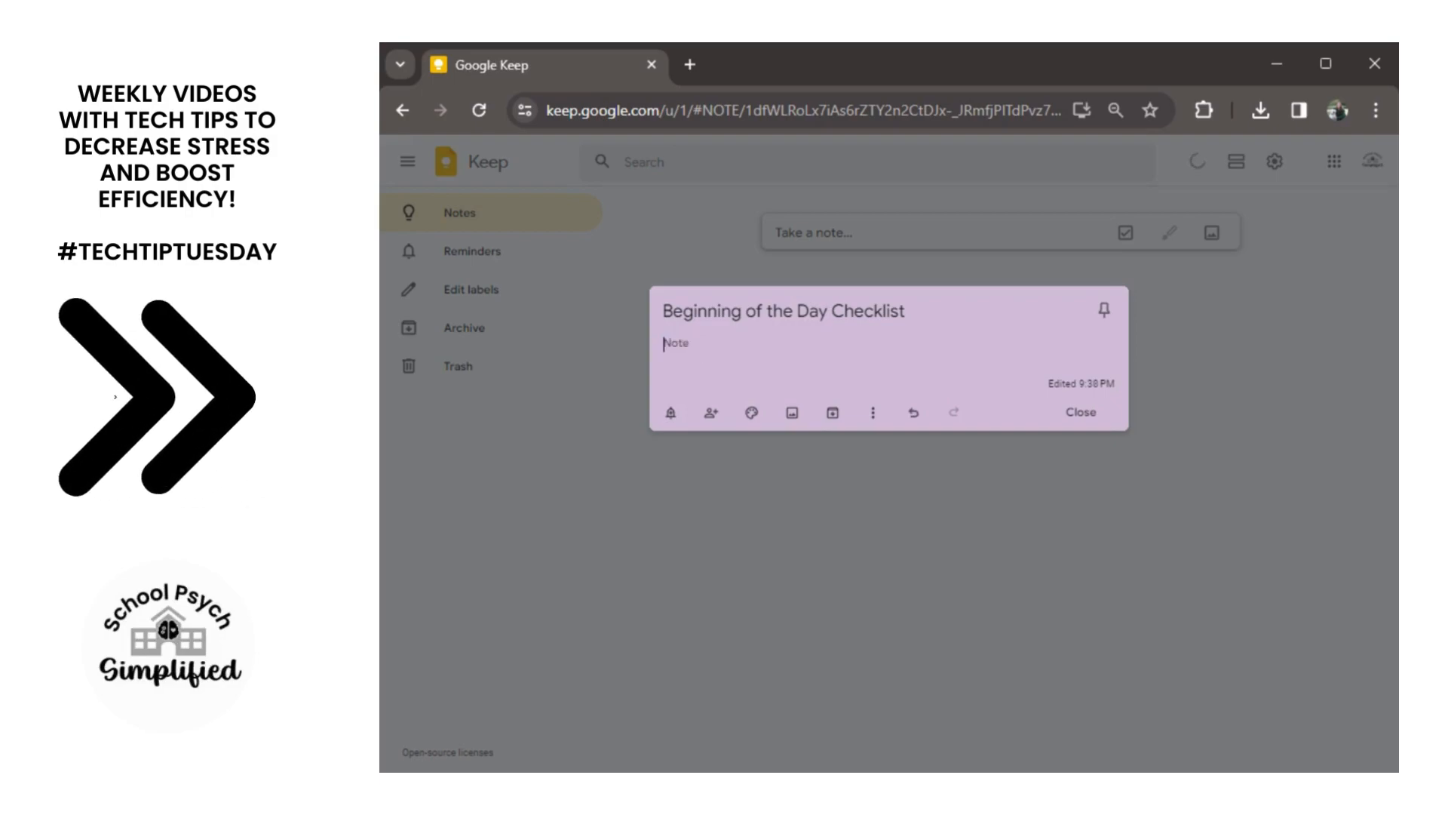
left_click(873, 415)
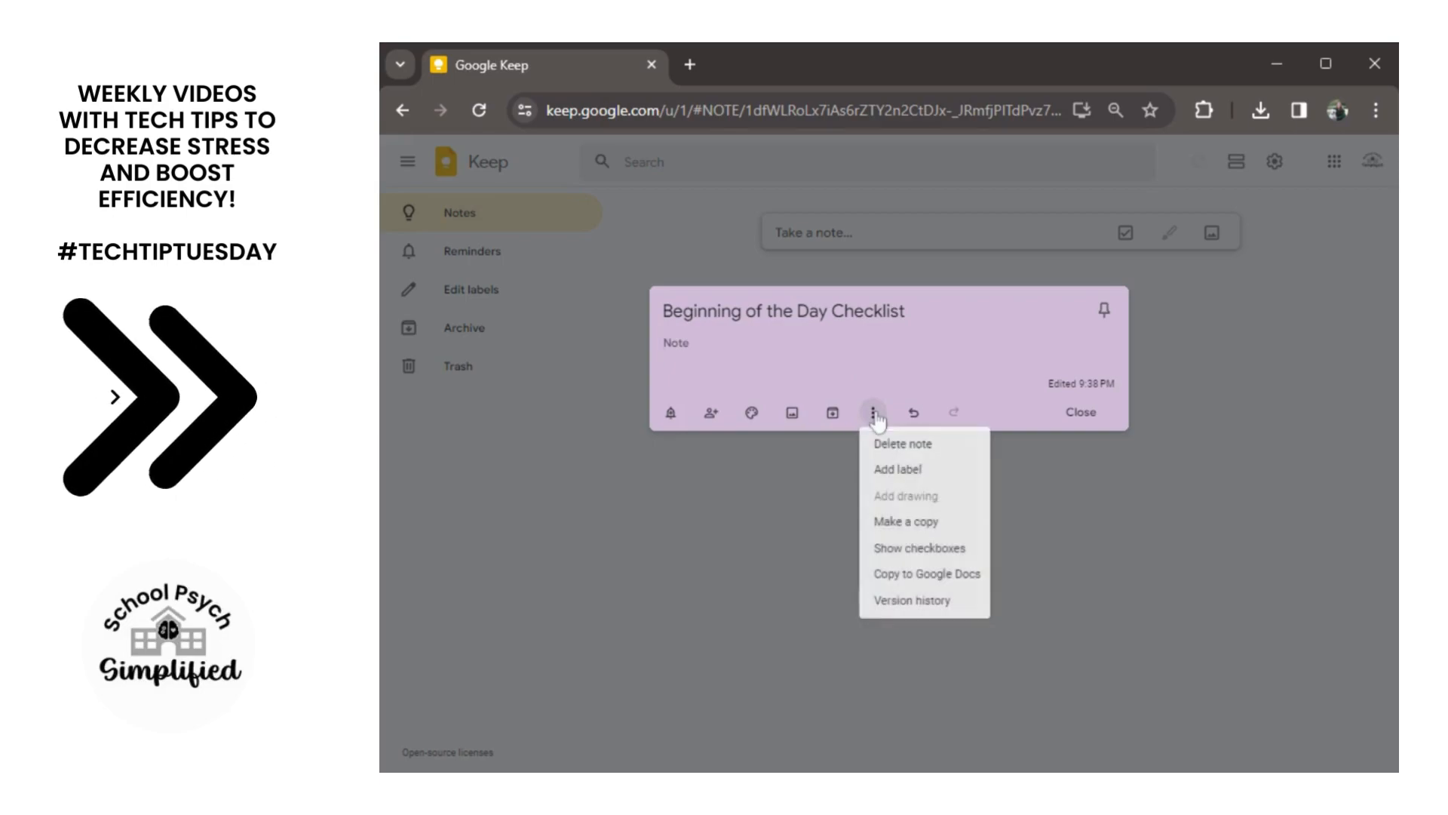
left_click(922, 549)
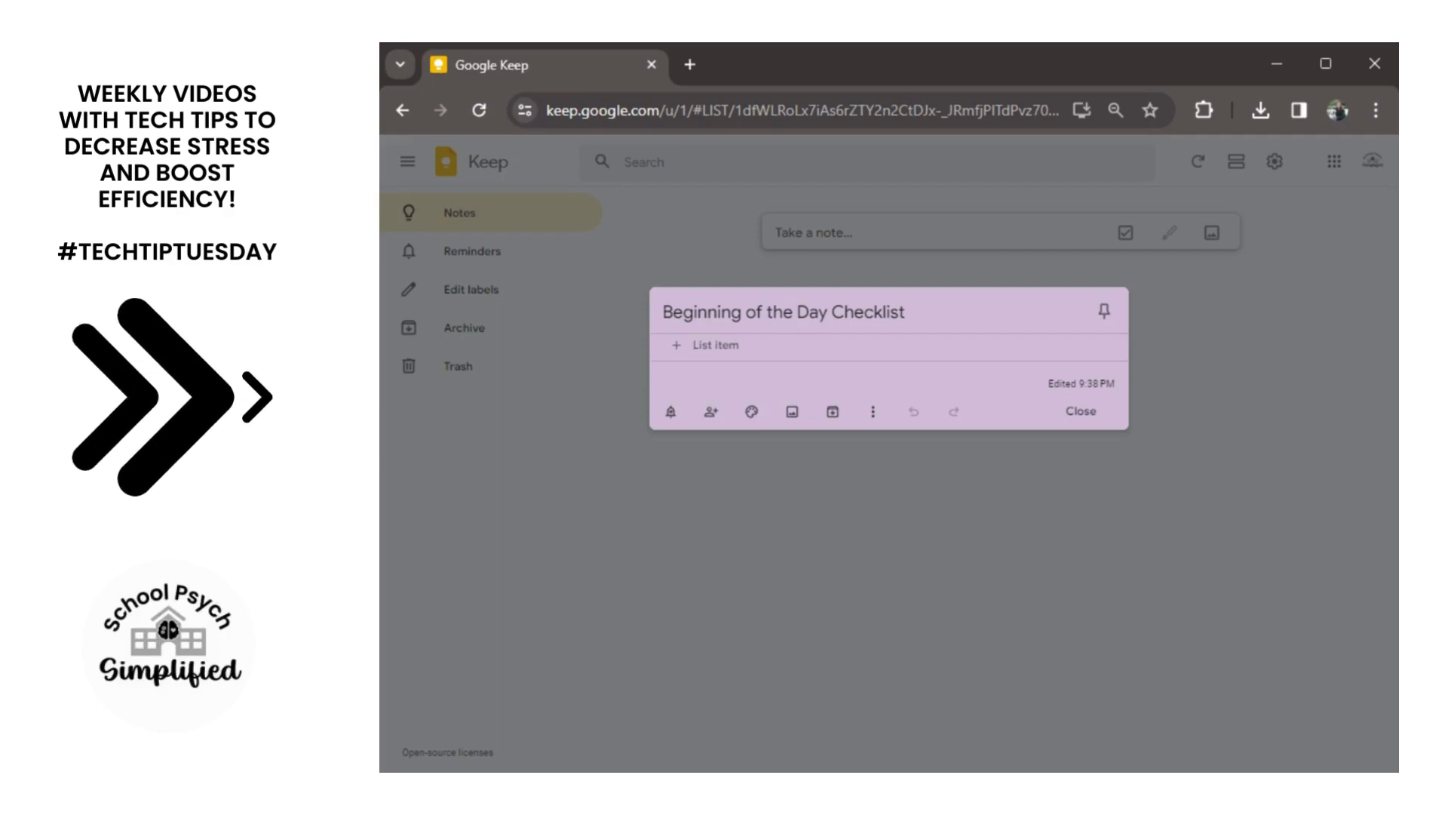
Add the checklist items "Update the case log", "Checking my calendar" and "Check my calendar".
type("Upda")
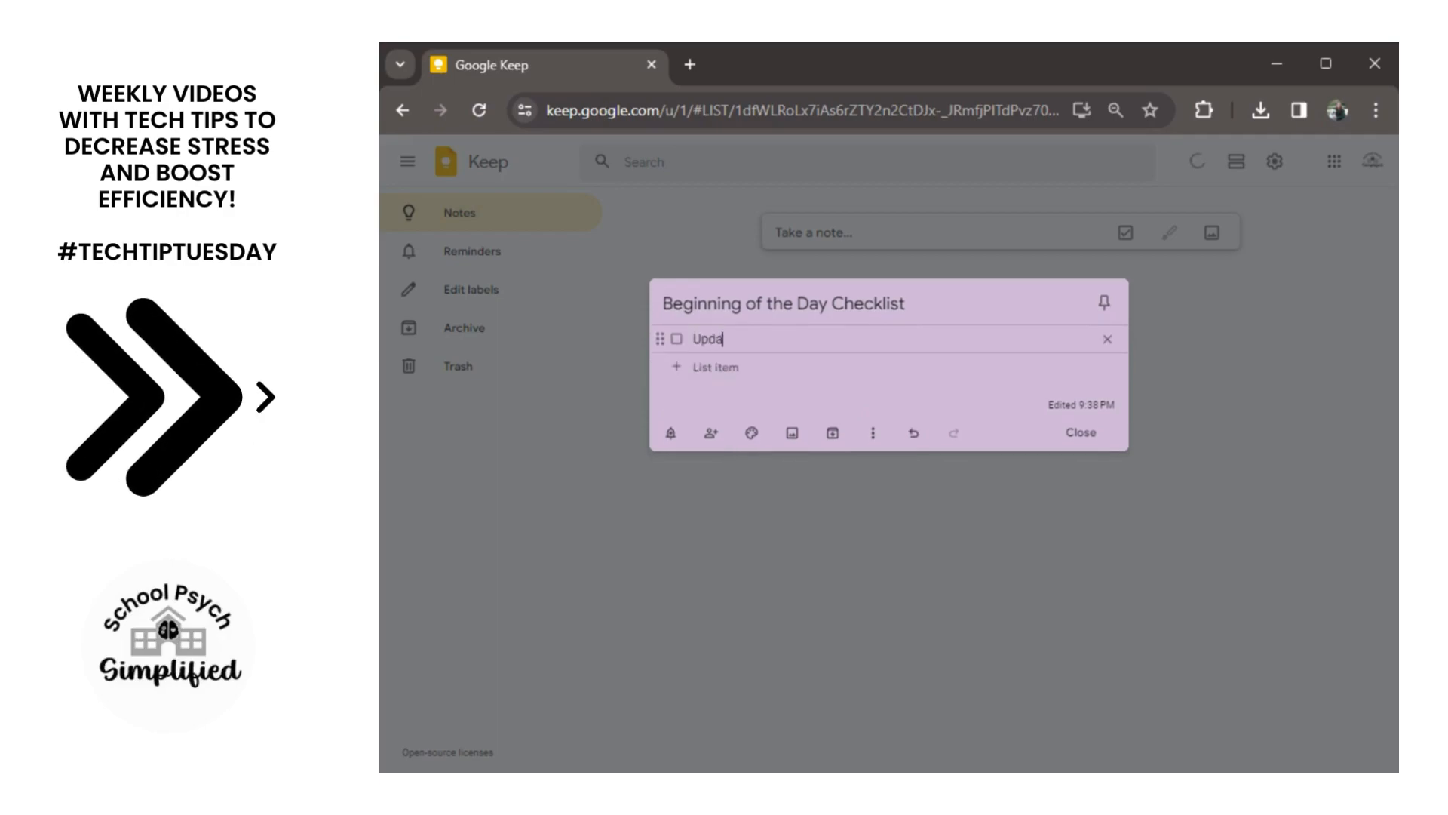
type("te the case log")
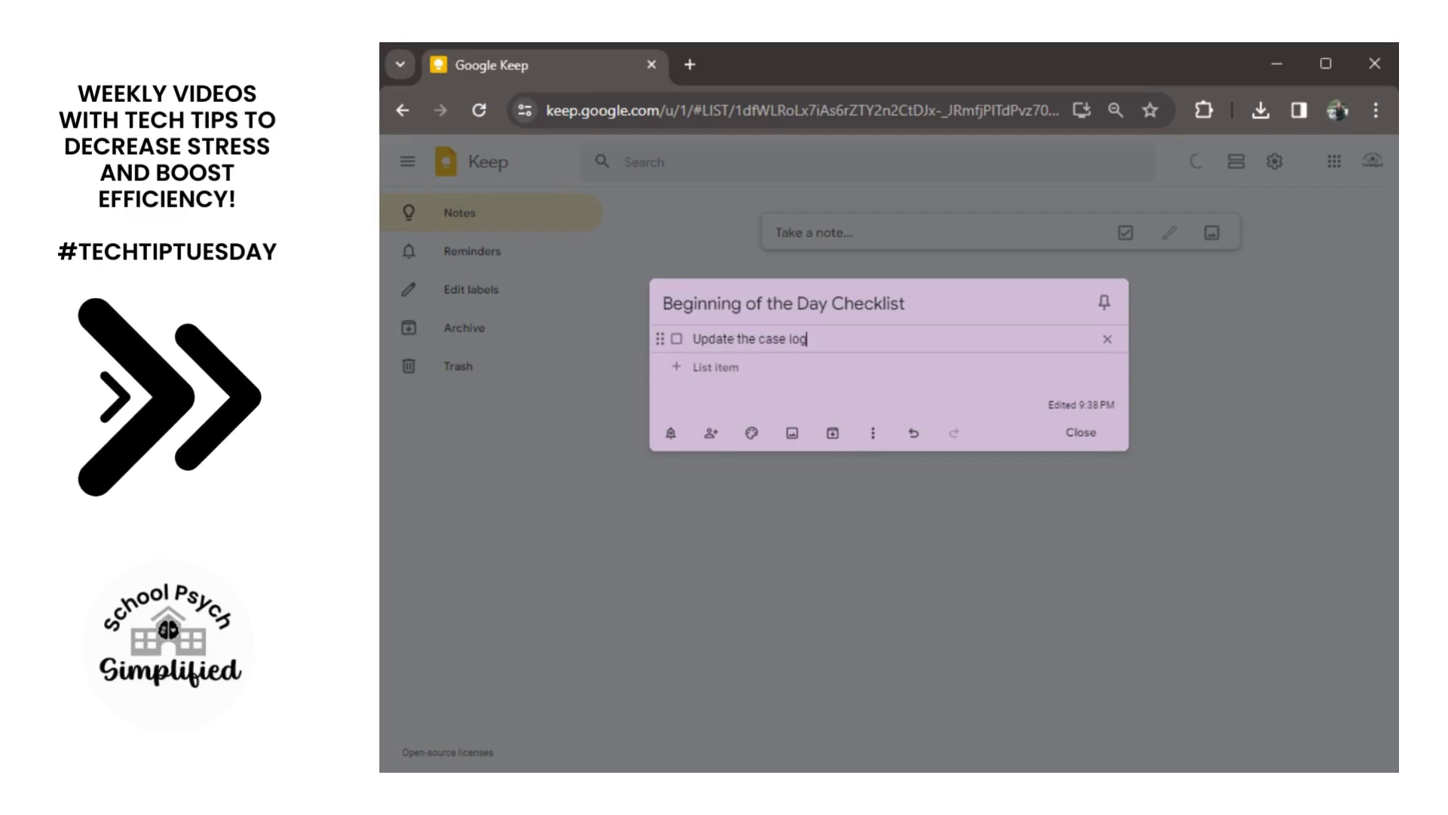
key("Return")
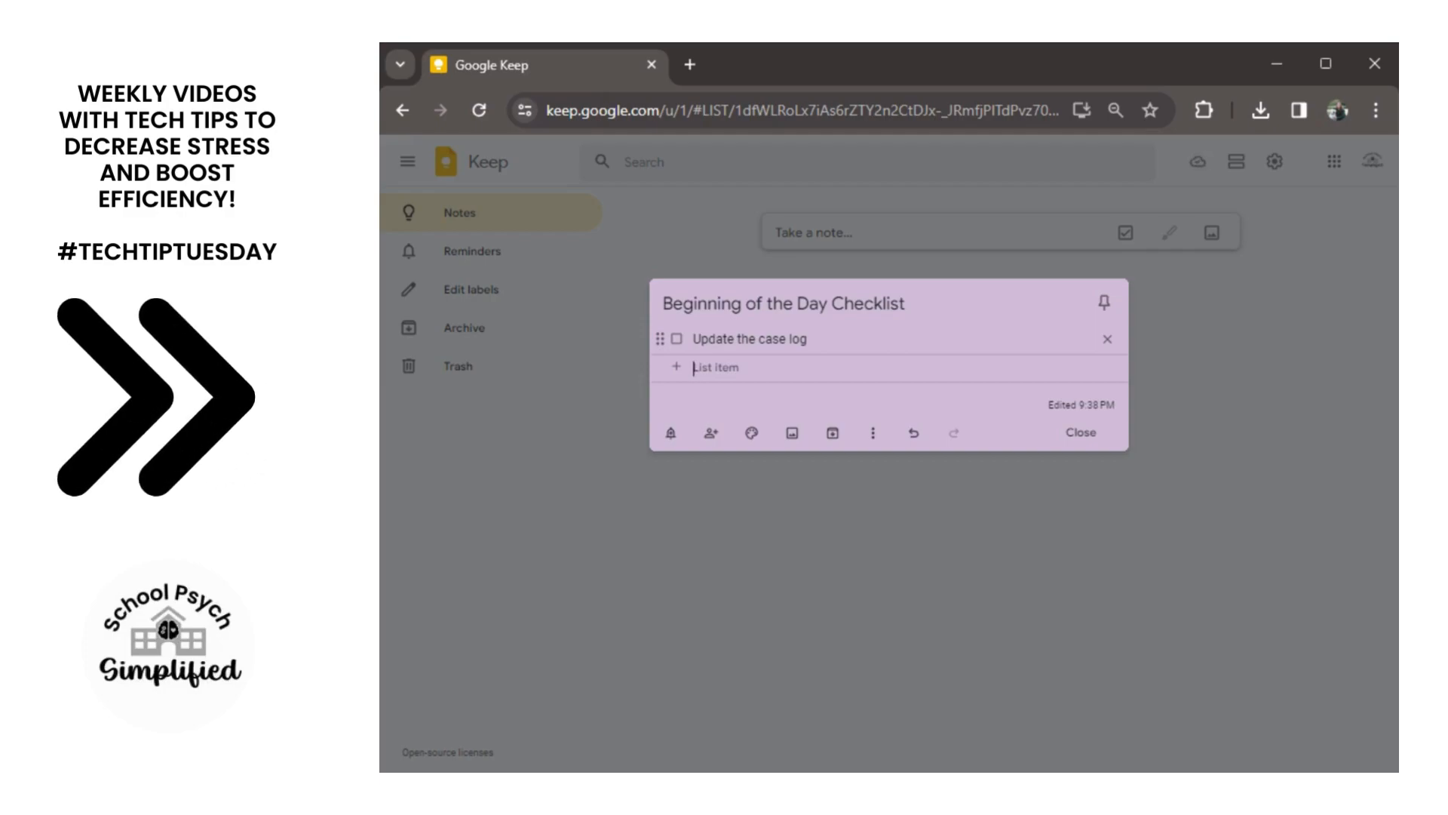
type("Checkin")
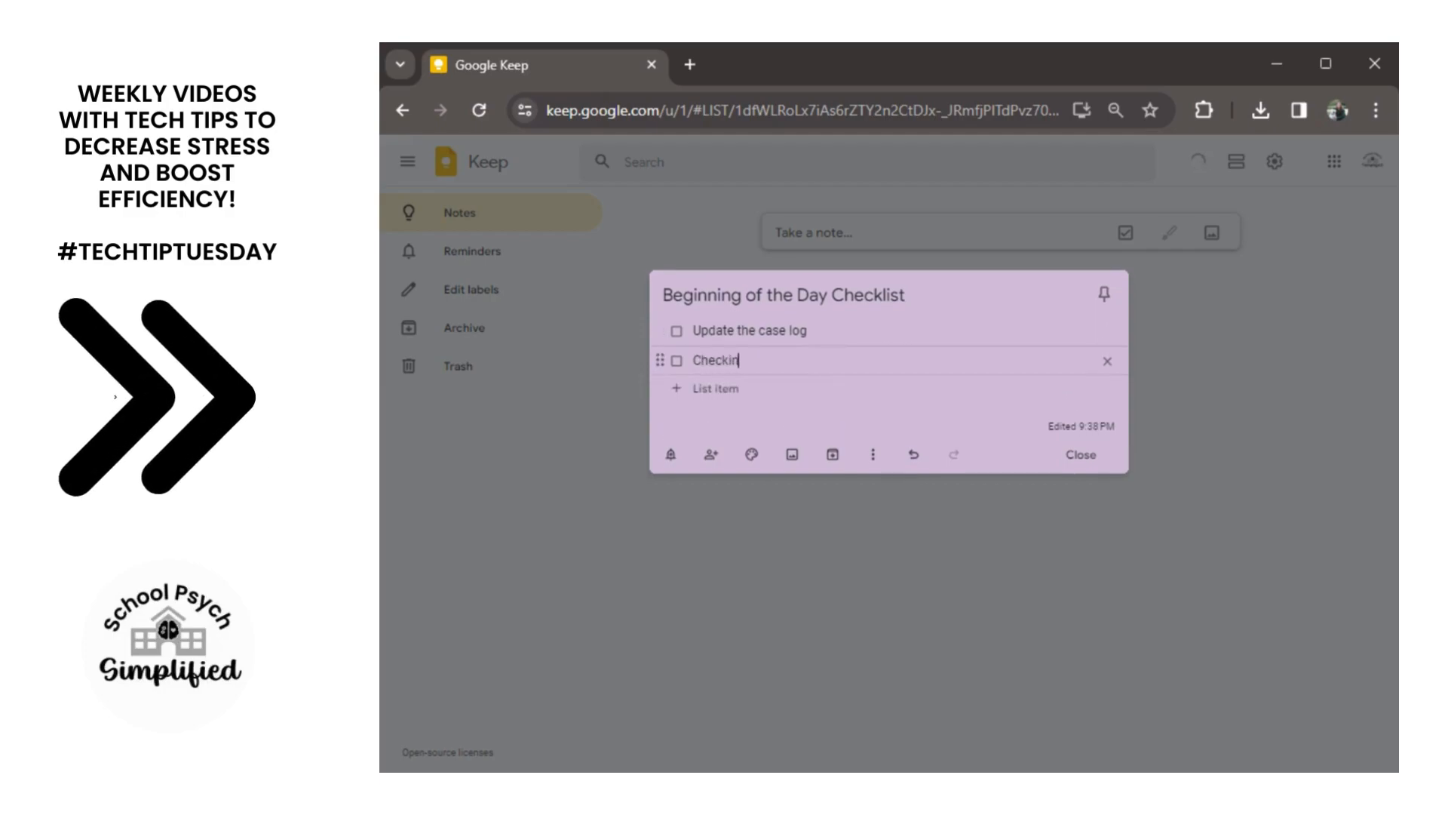
type("g my calendar")
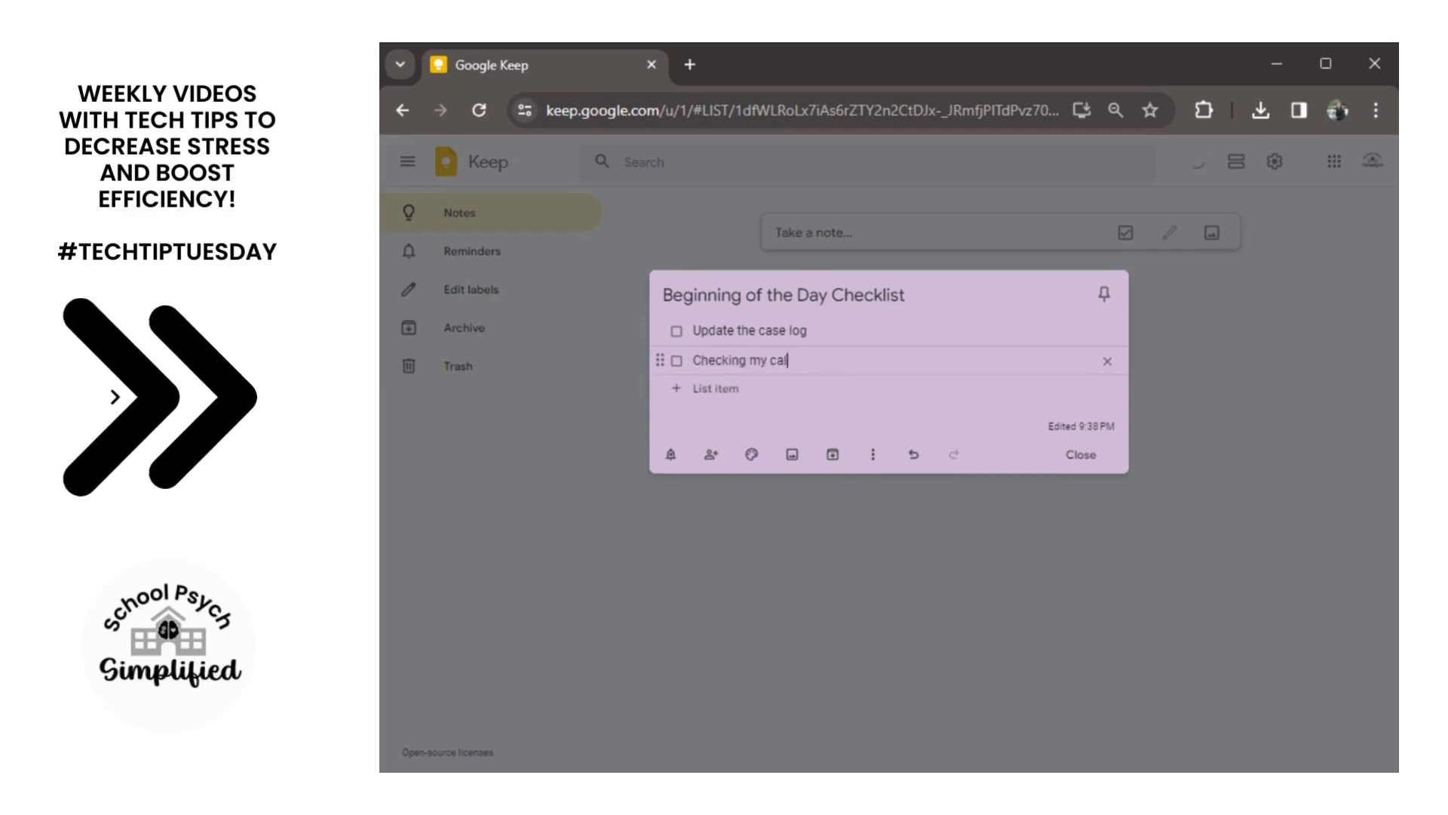
key("Return")
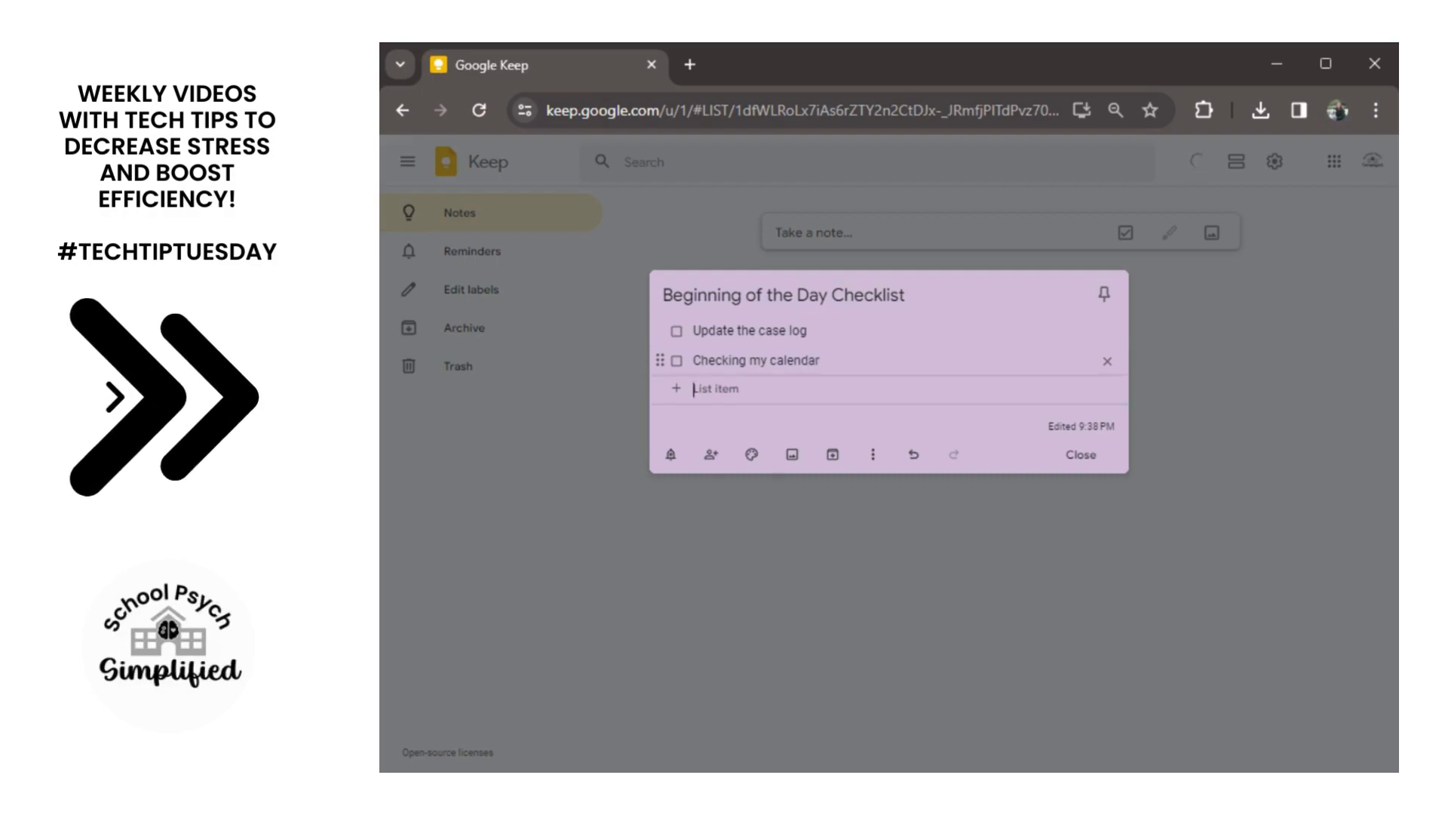
type("Check my calendar")
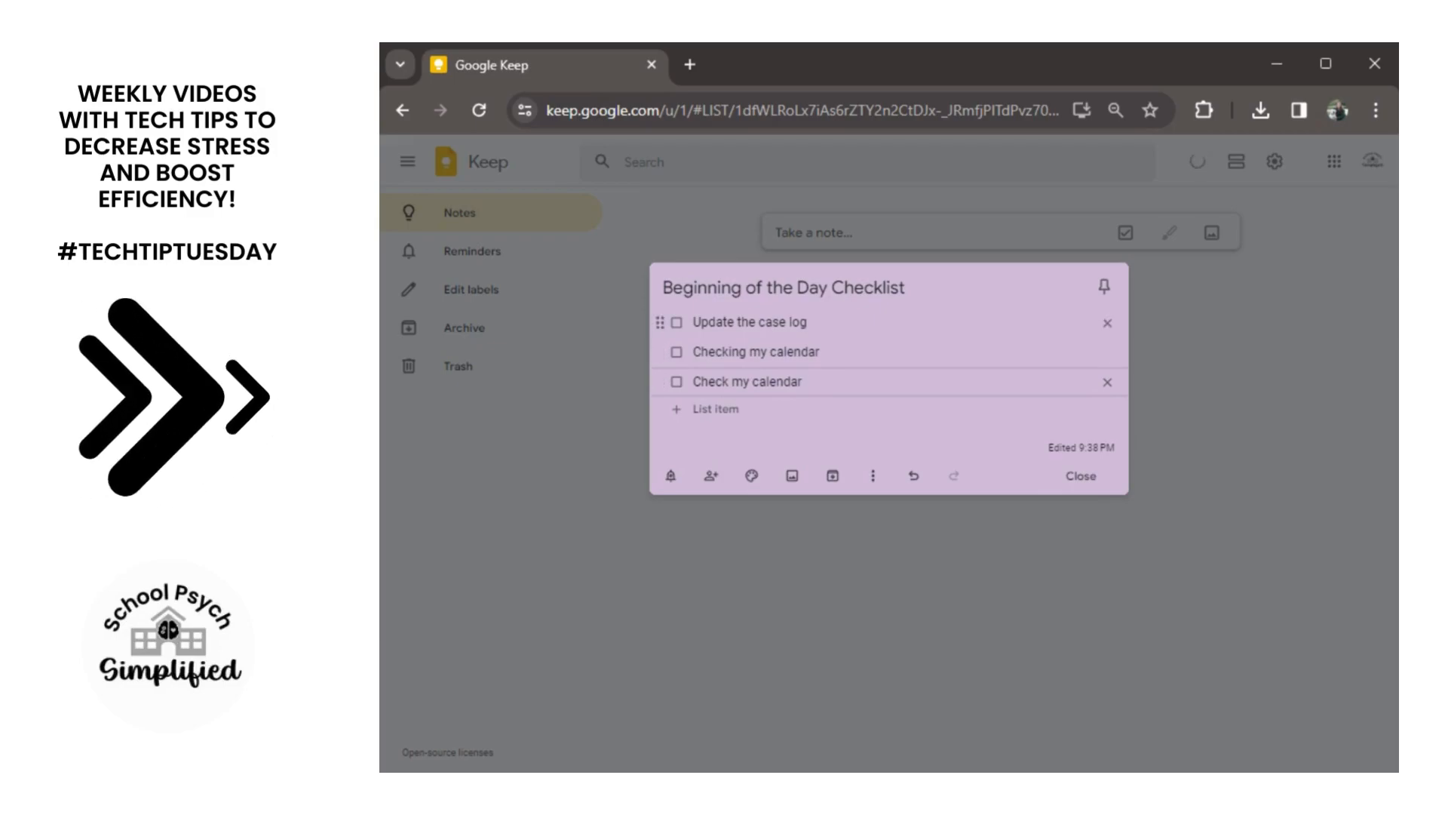
Mark "Update the case log" as completed and restore it to the open items.
left_click(677, 323)
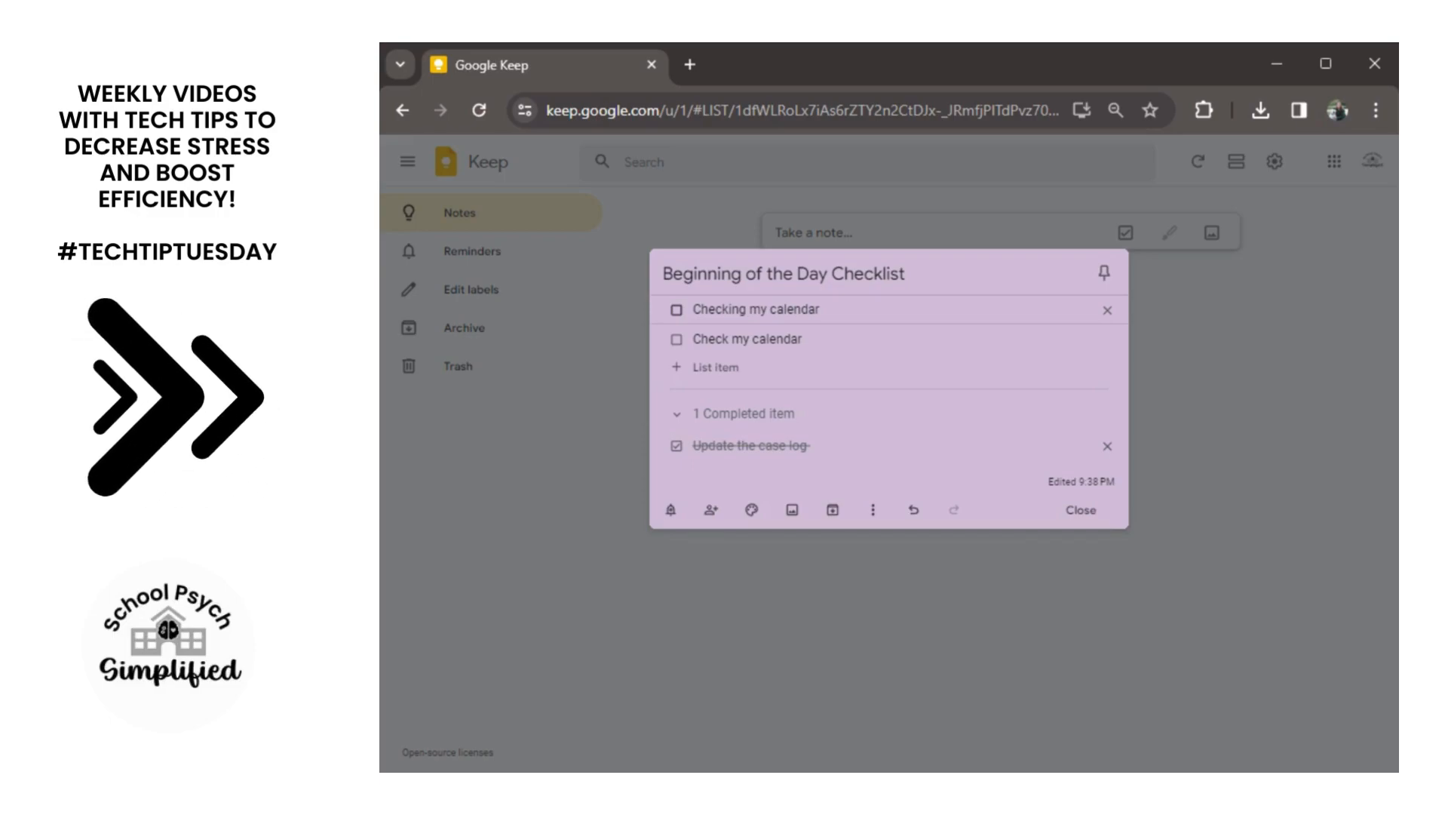
left_click(677, 446)
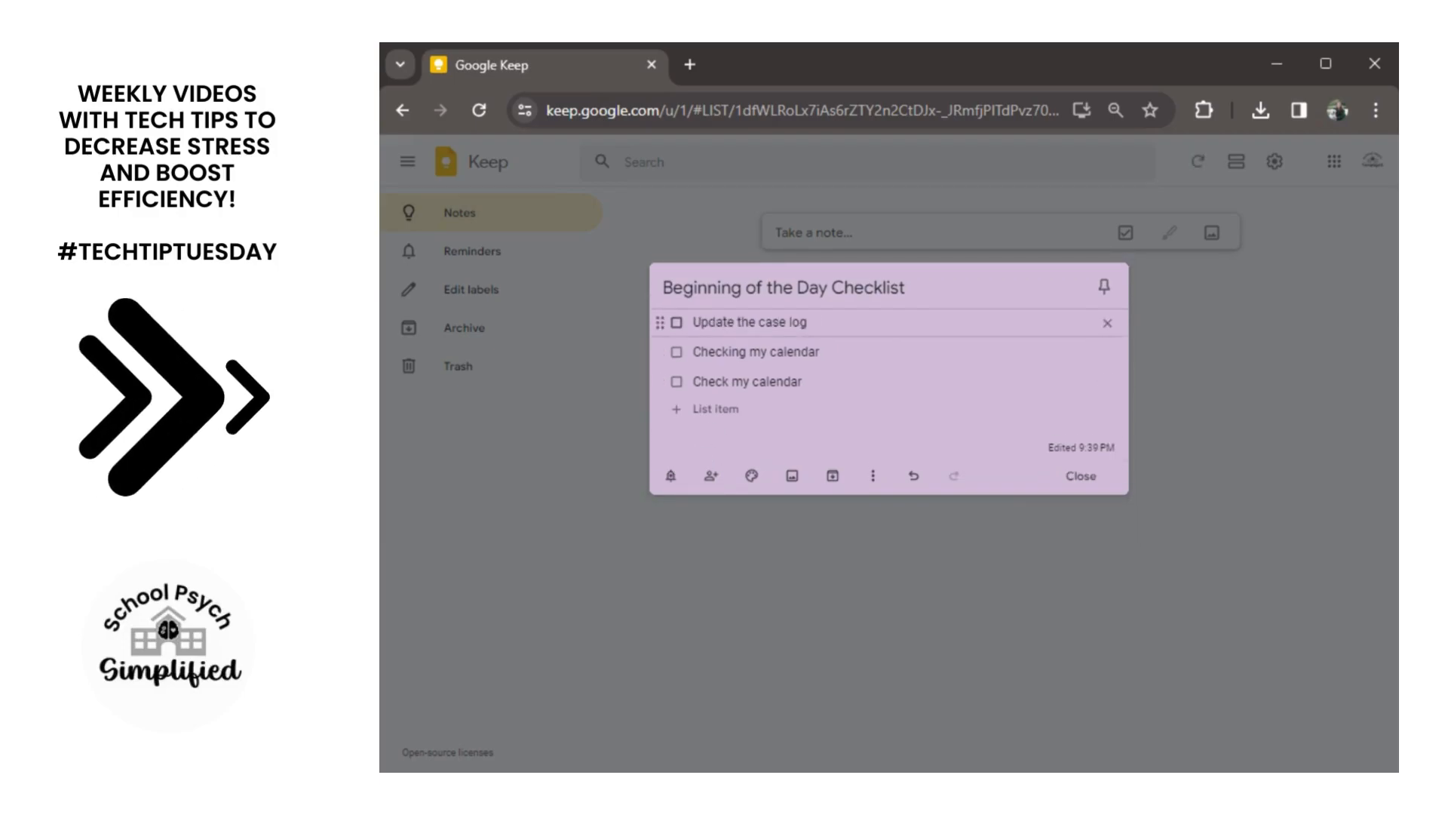
Add the item "Check on consent forms" and nest it as a sub-item under "Update the case log".
left_click(716, 410)
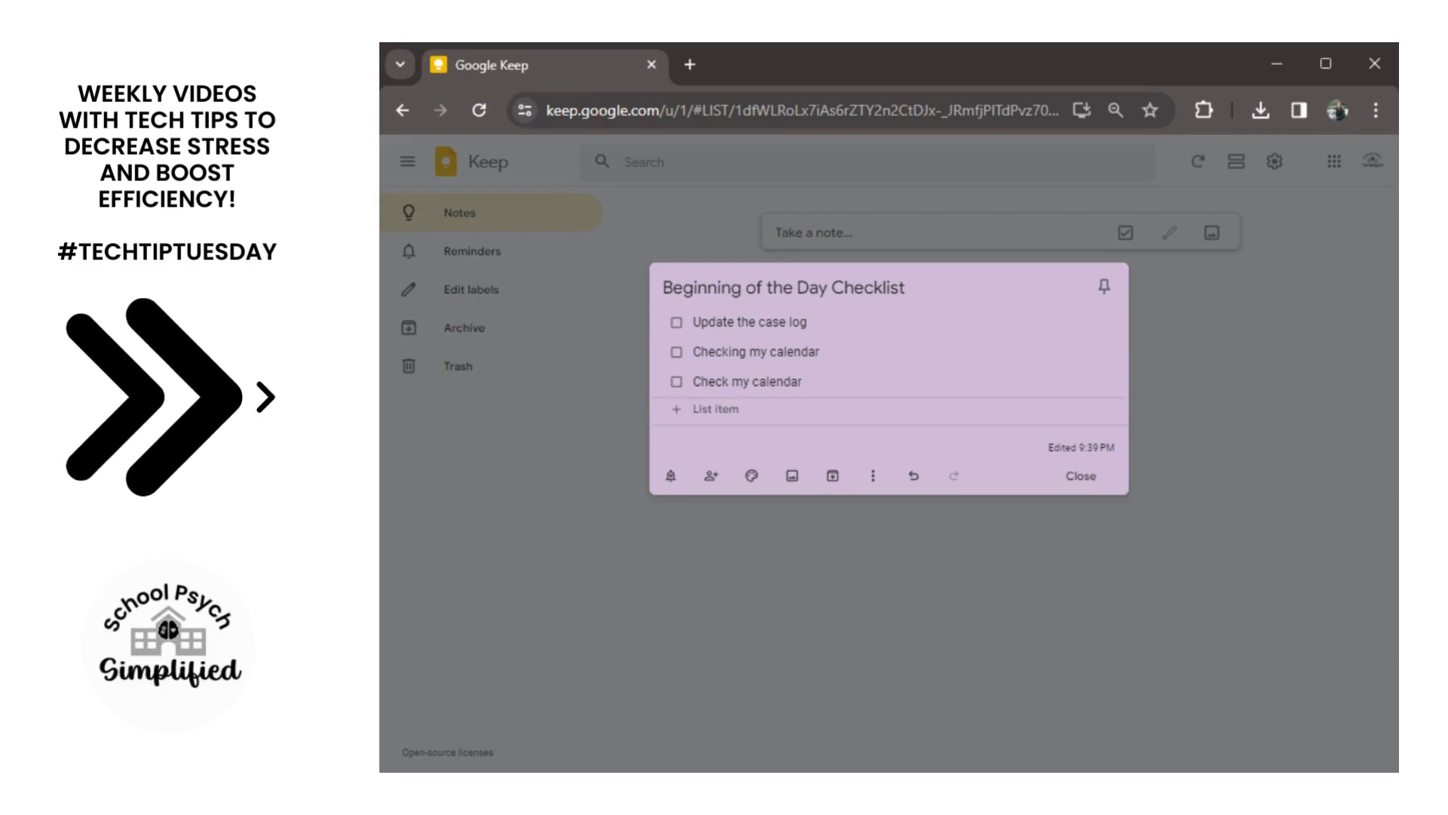
type("Check on c")
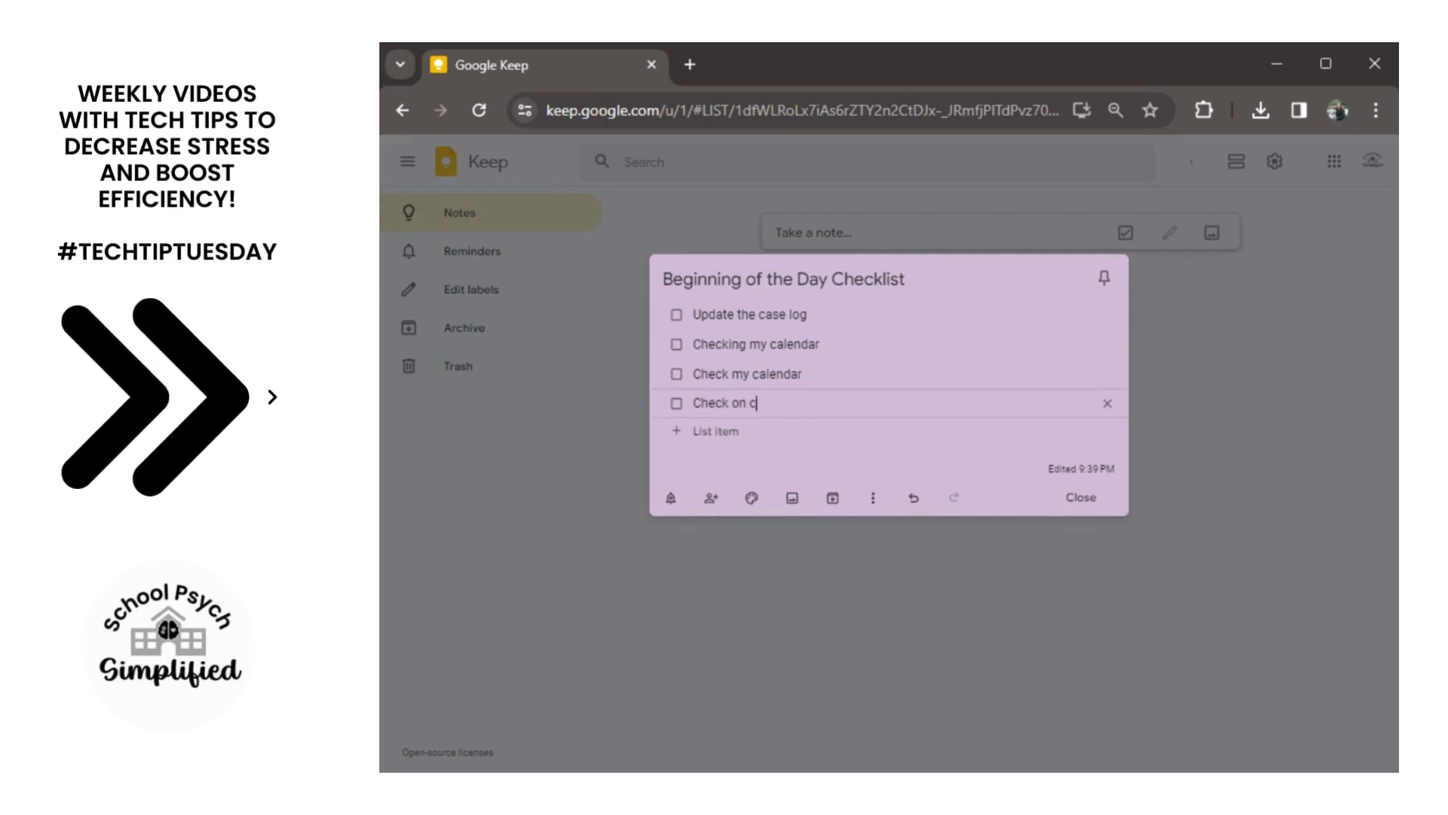
type("onsent forms")
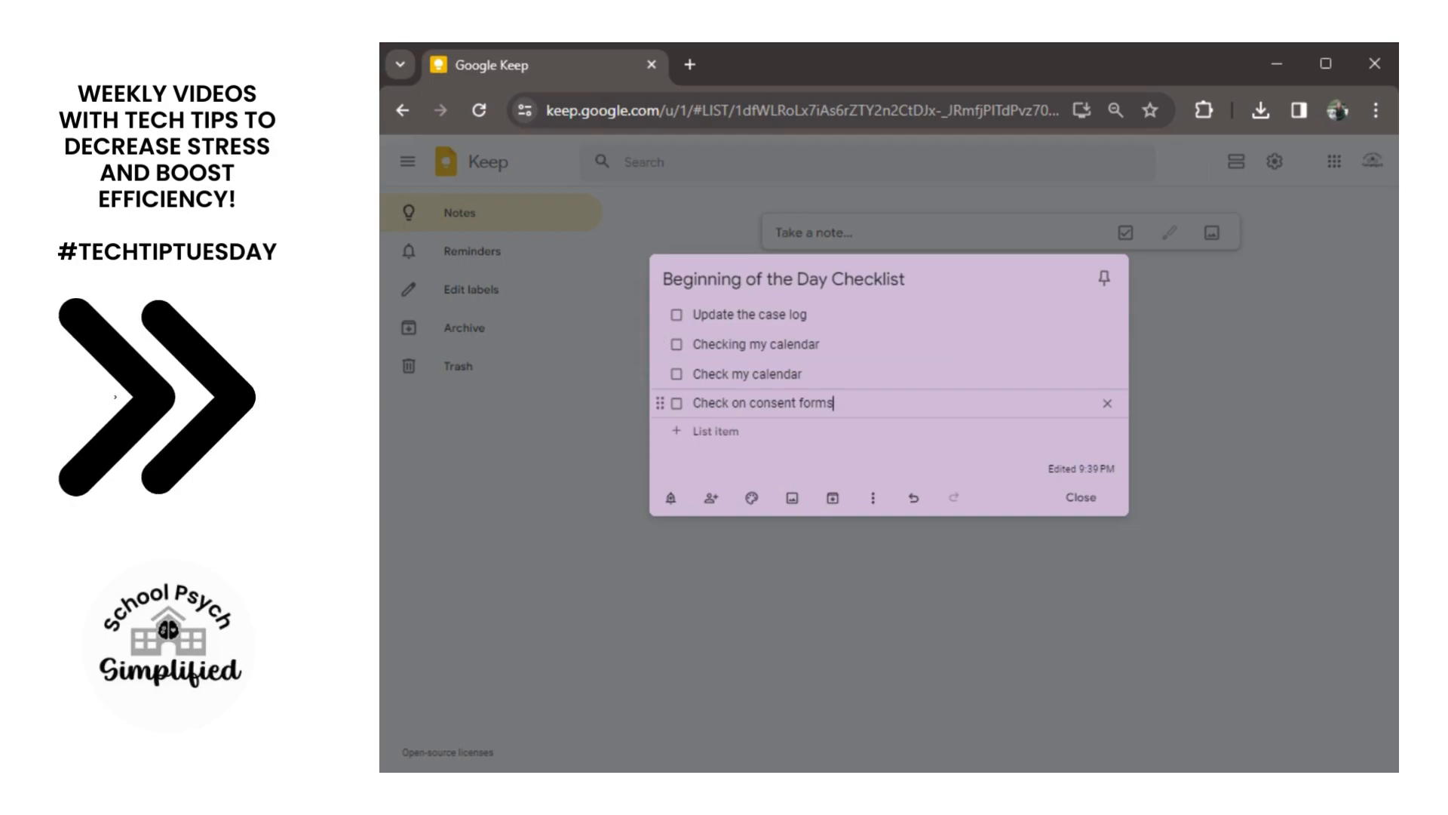
left_click_drag(658, 409, 689, 344)
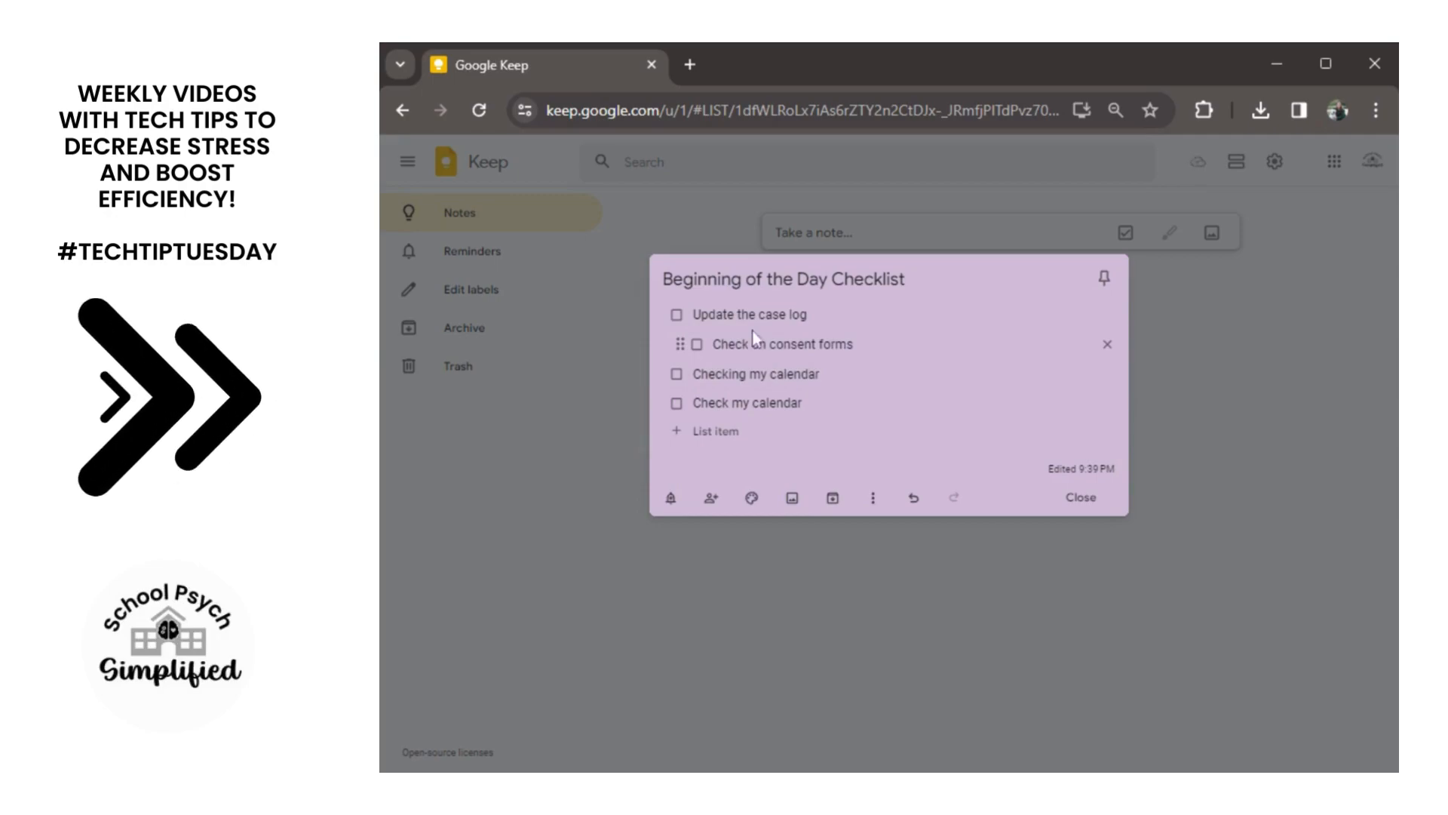
Check off "Update the case log" together with its sub-item "Check on consent forms" twice, restoring both to open each time.
left_click(697, 344)
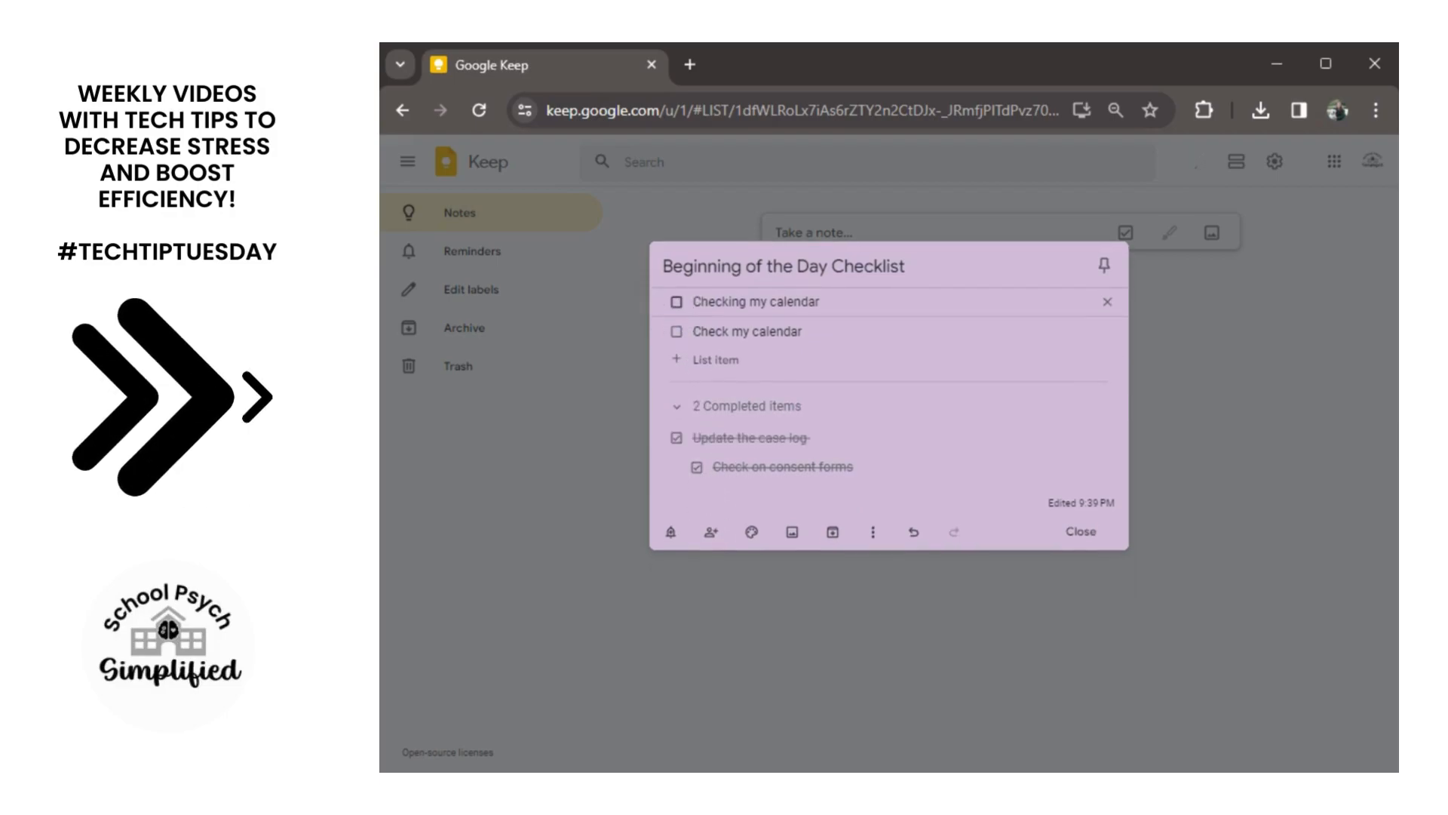
left_click(676, 442)
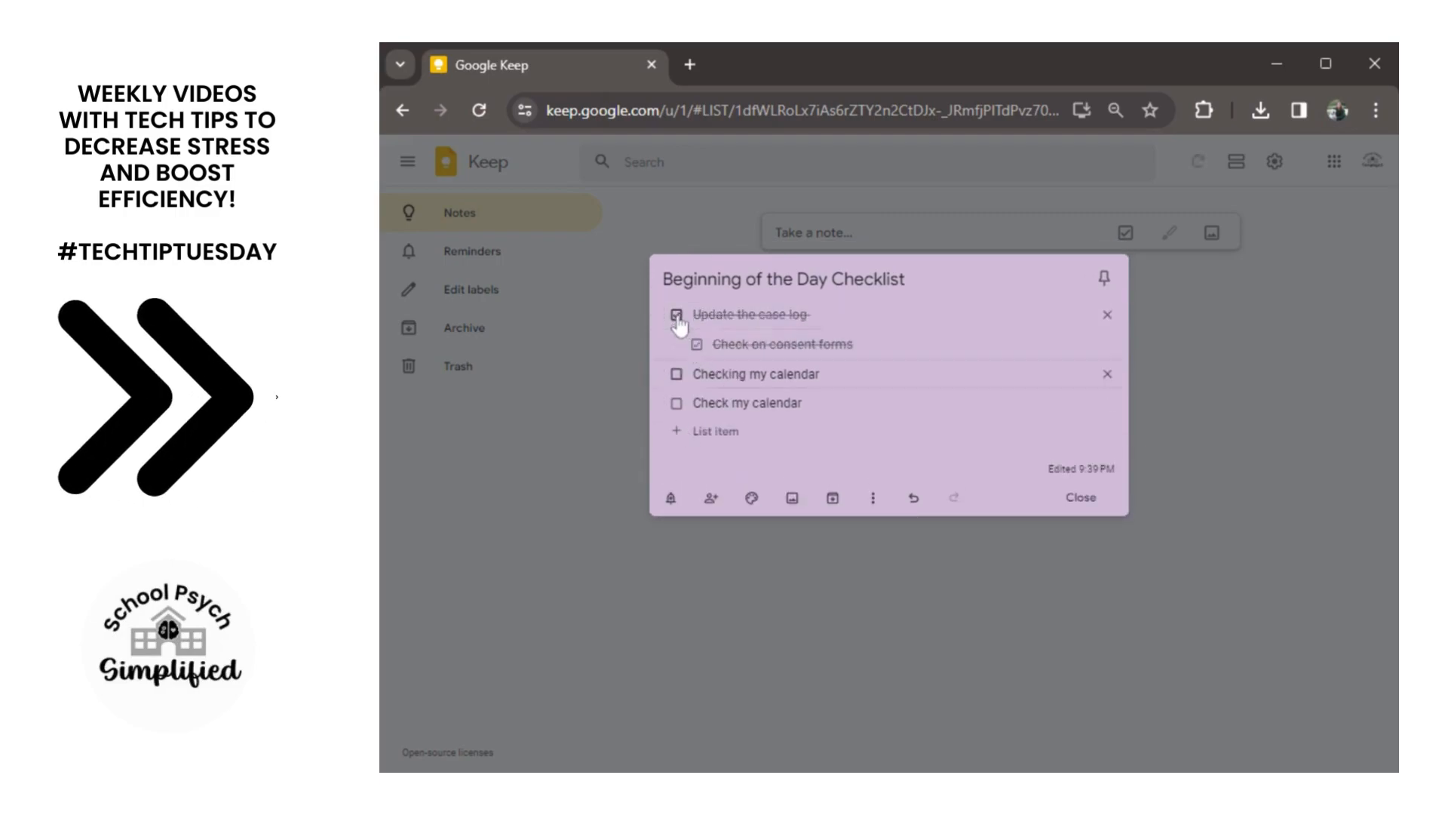
left_click(677, 315)
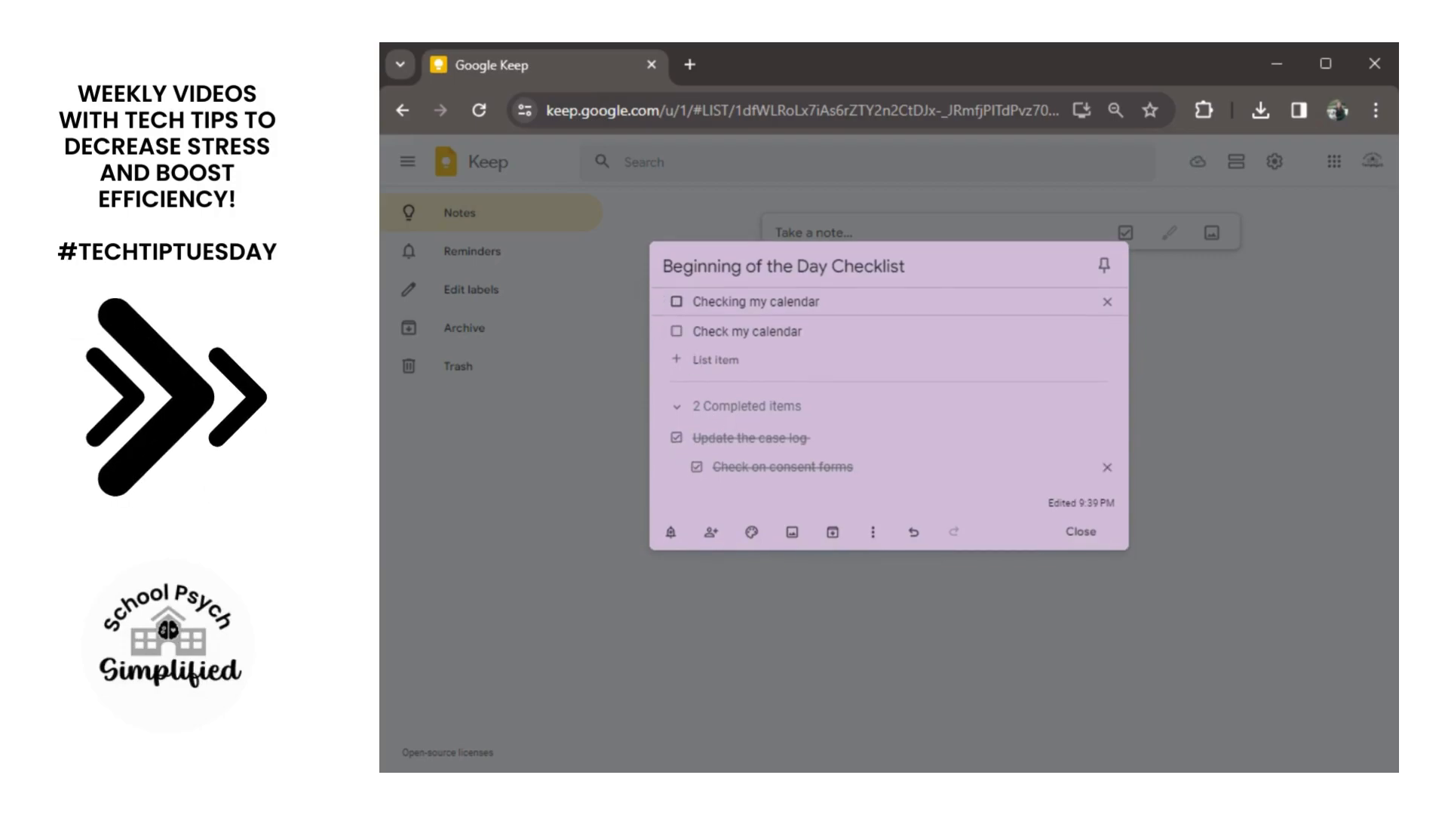
left_click(676, 438)
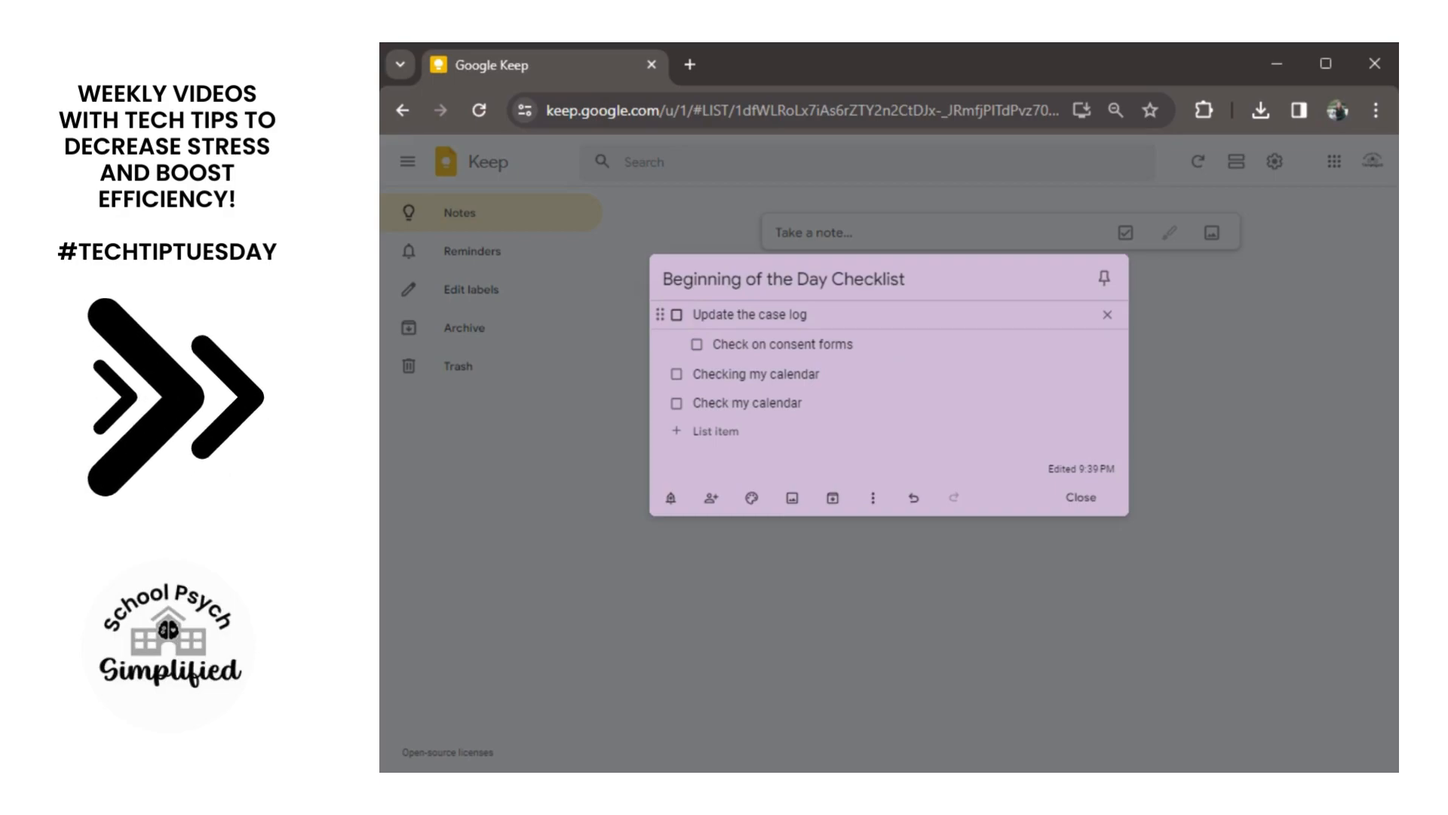
Close the beginning-of-day note and create a text note titled "End of Day Checklist" with the body "Details".
left_click(1082, 502)
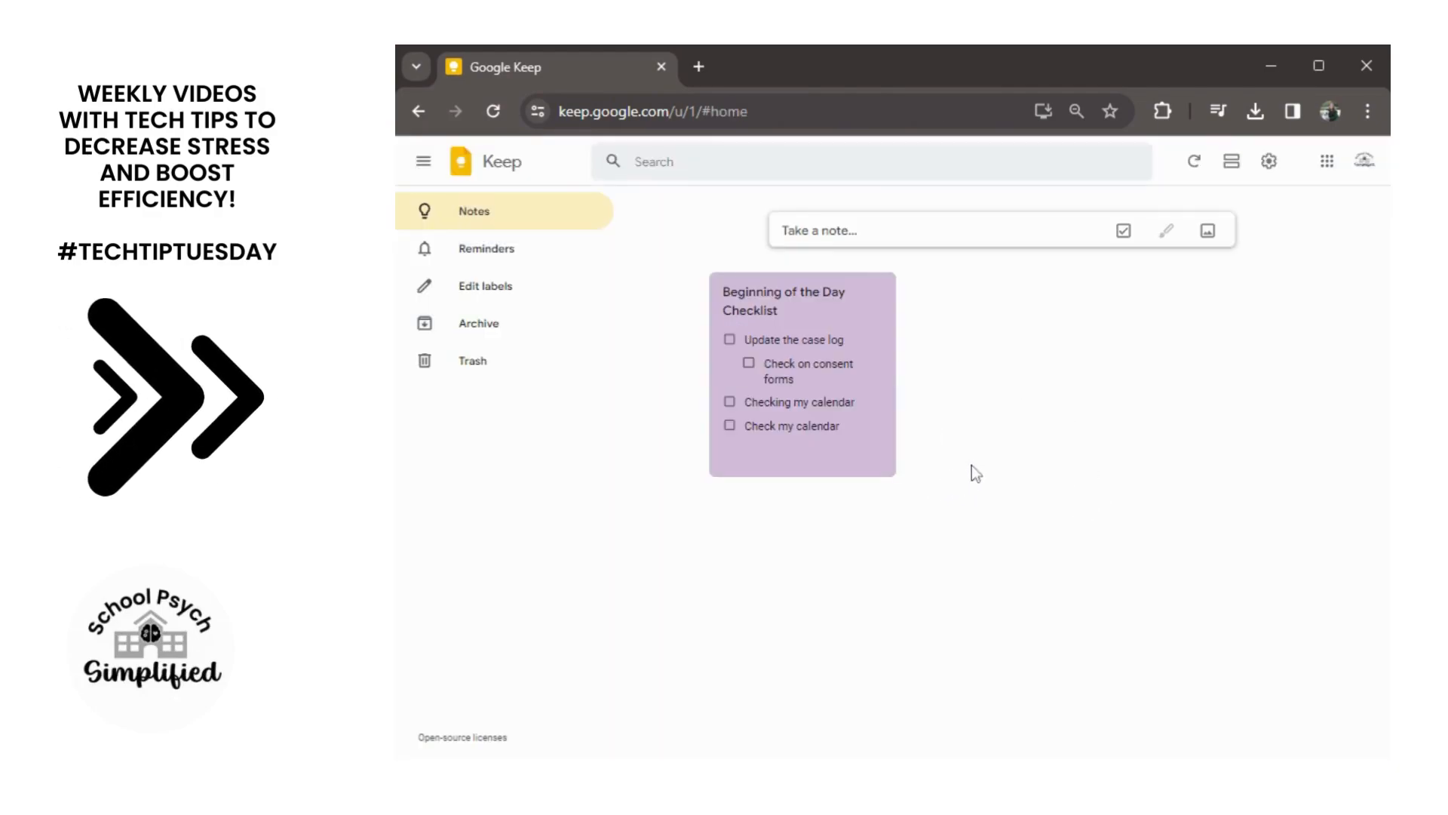
left_click(868, 231)
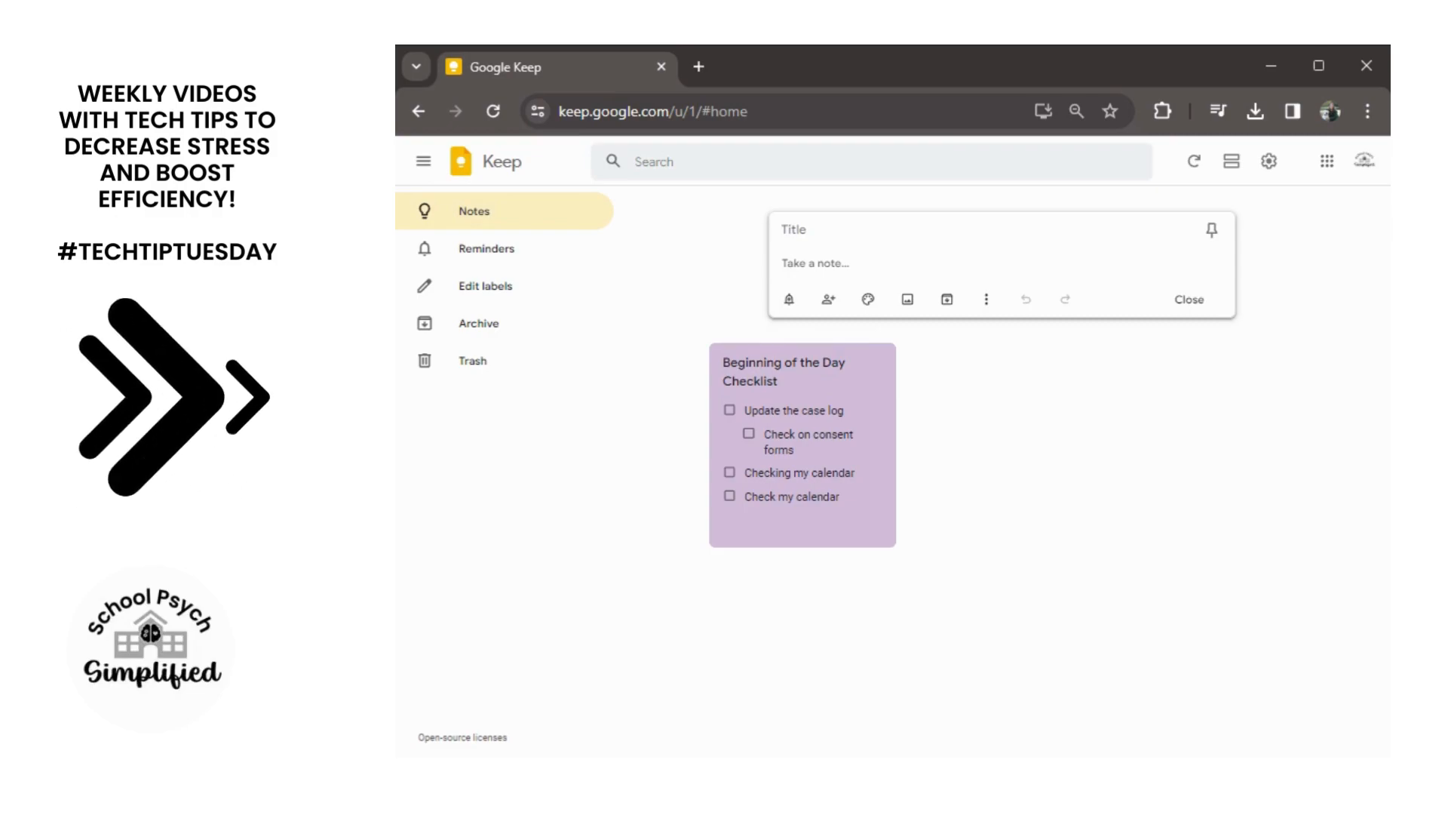
type("End")
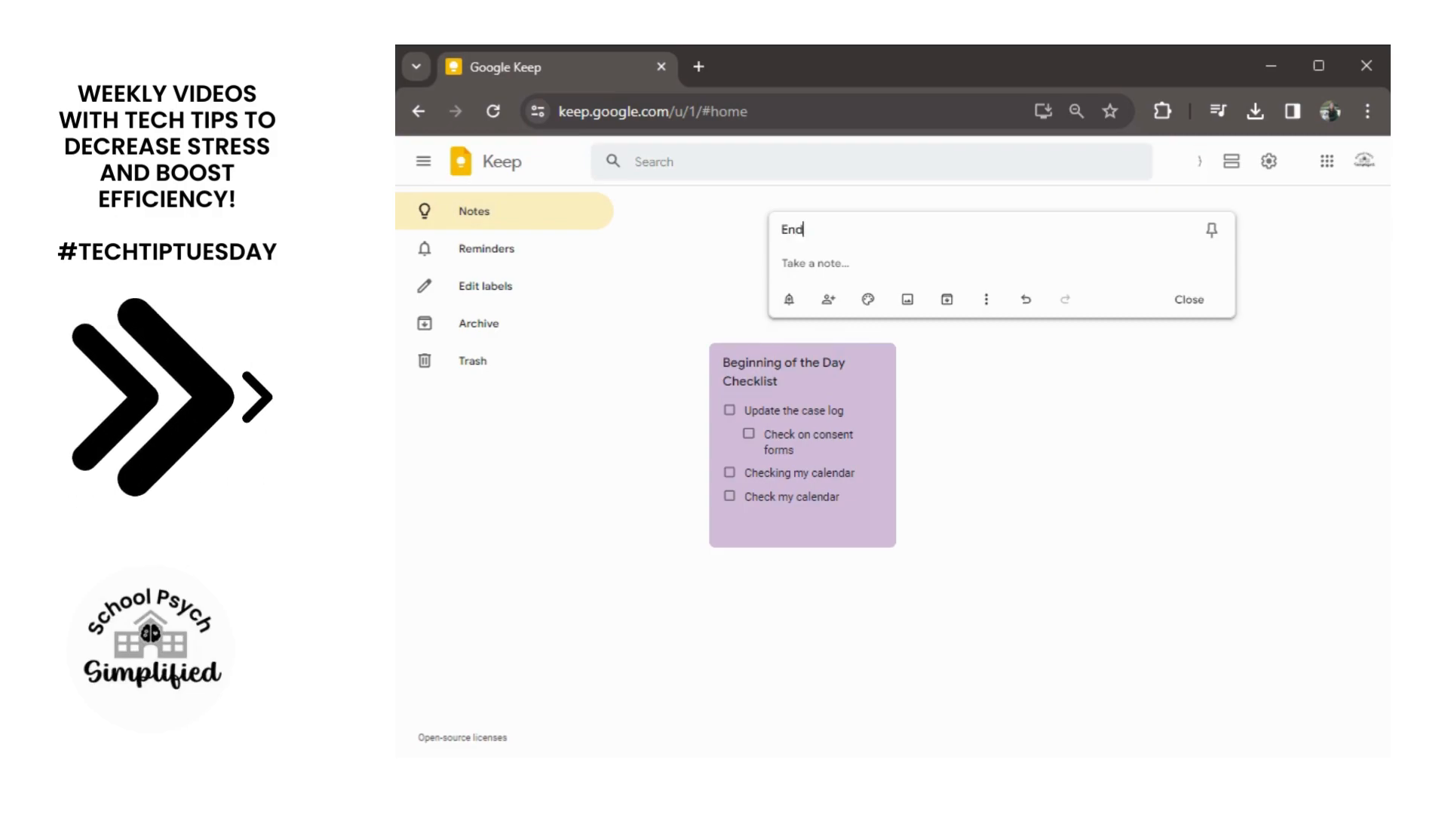
type(" of Day Check")
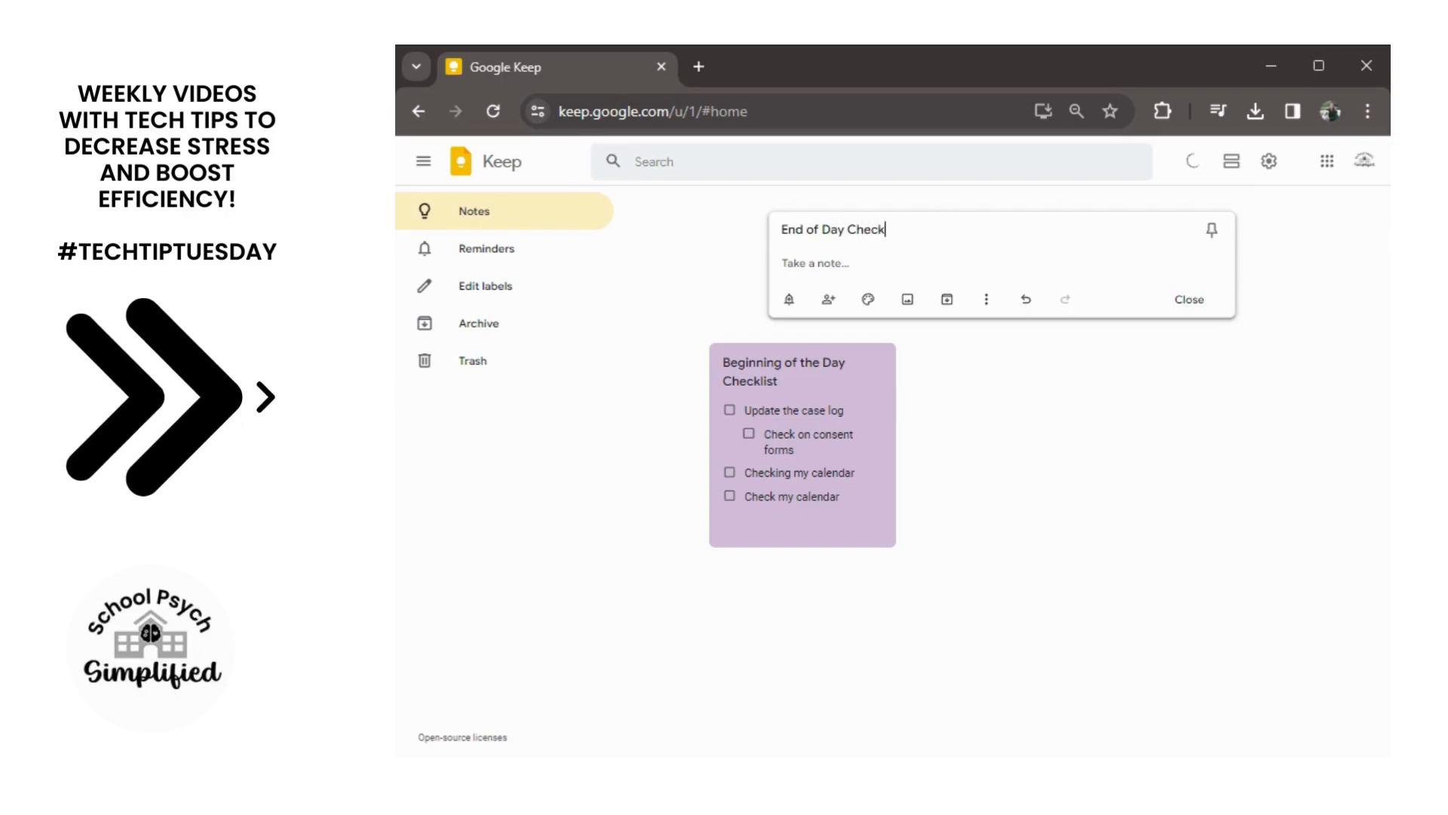
type("list")
key("Return")
type("Details")
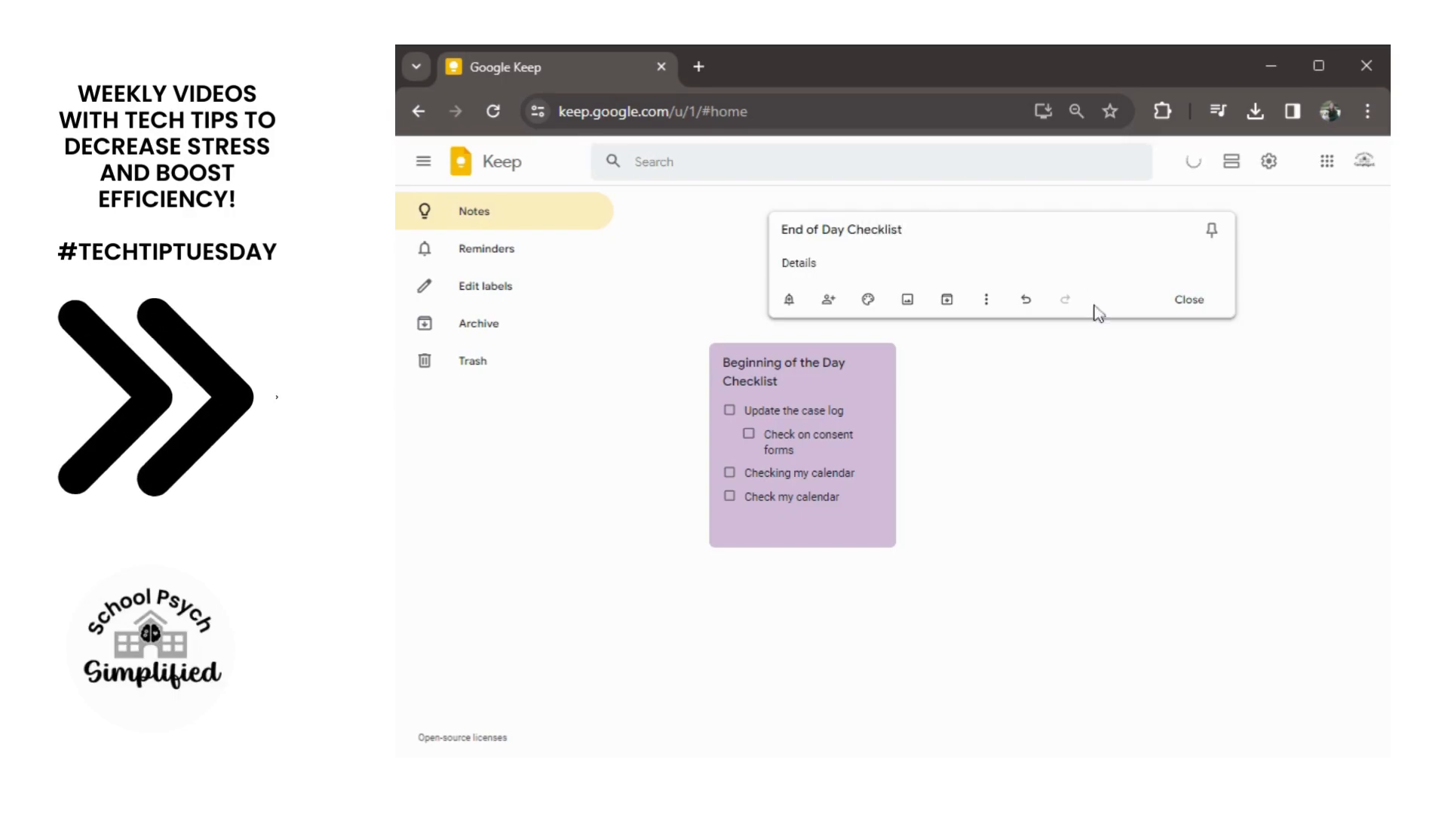
left_click(1117, 410)
Set the background color of the "End of Day Checklist" note to Storm blue.
mouse_move(785, 340)
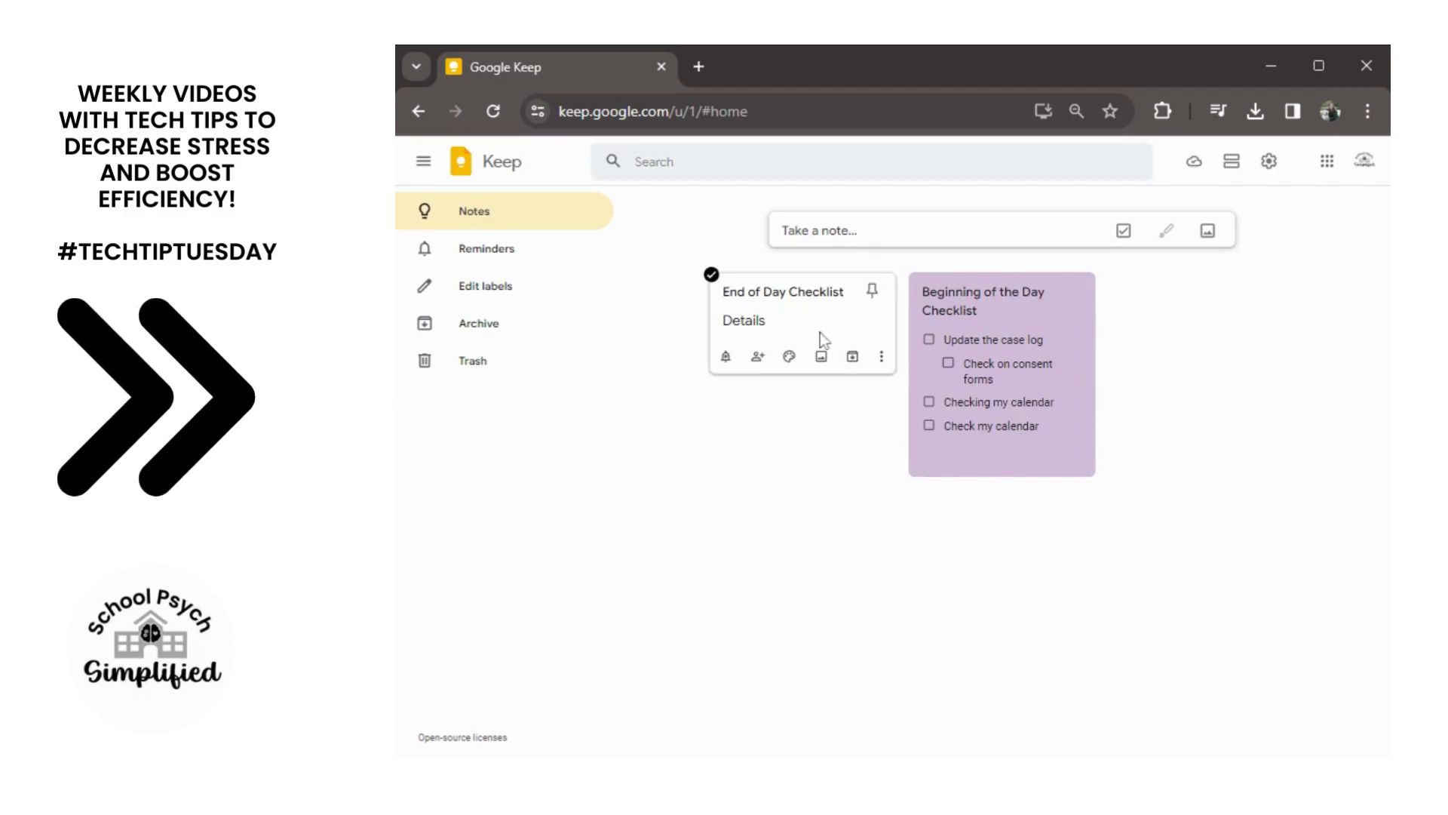
left_click(788, 371)
left_click(843, 387)
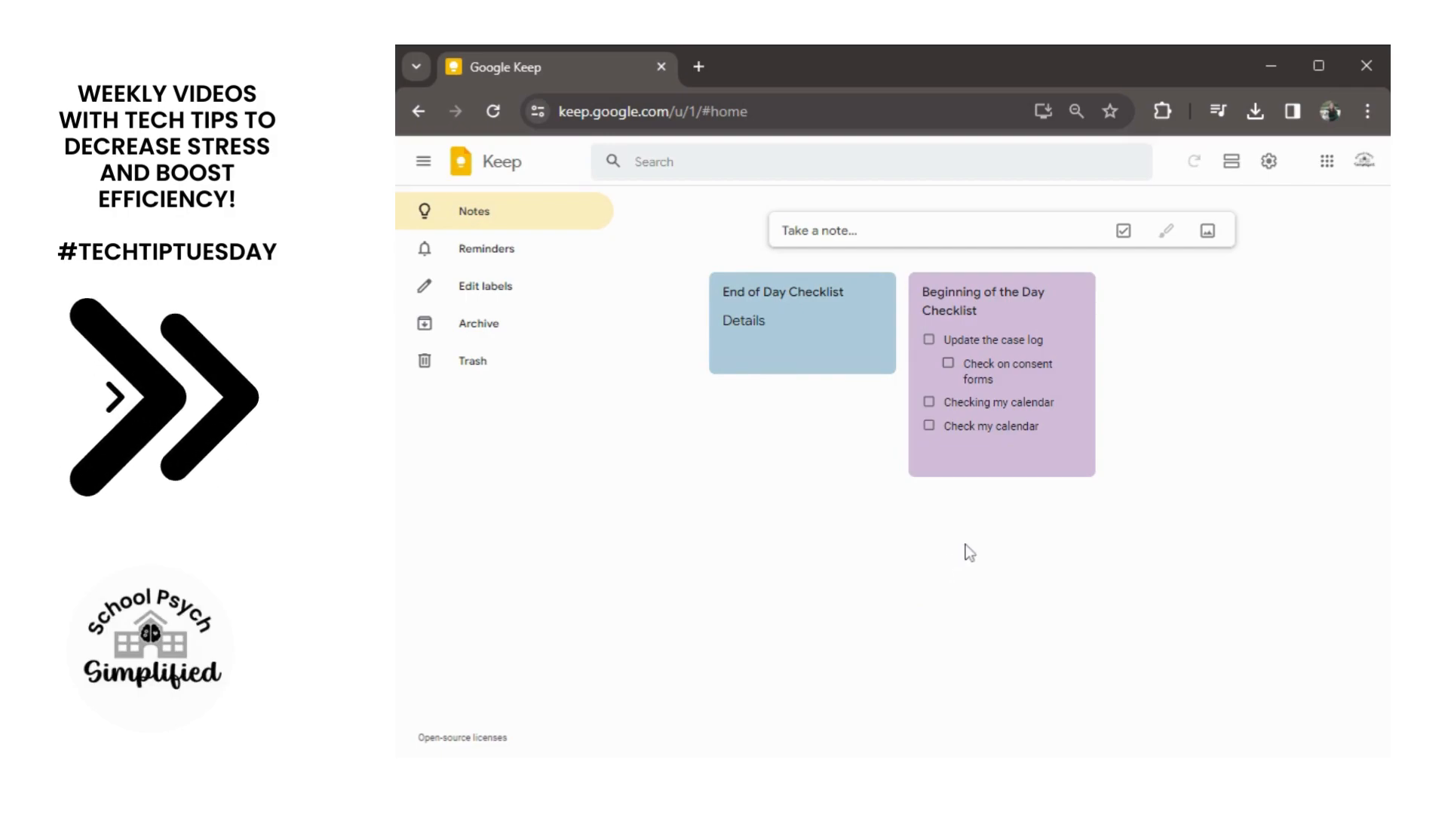
Create a note titled "Contacts" with the placeholder body "...." and set its background color to light green.
key("Tab")
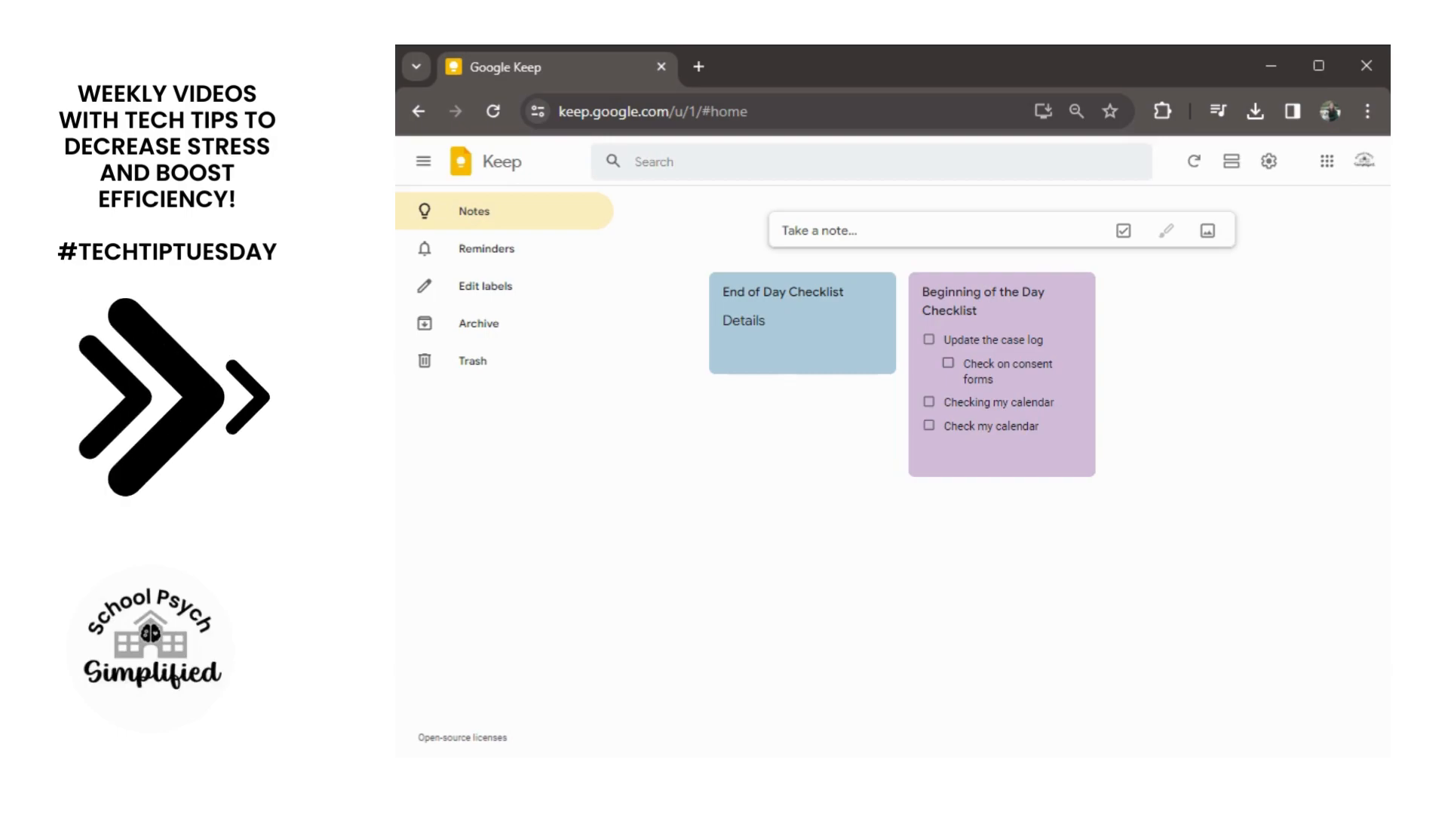
key("c")
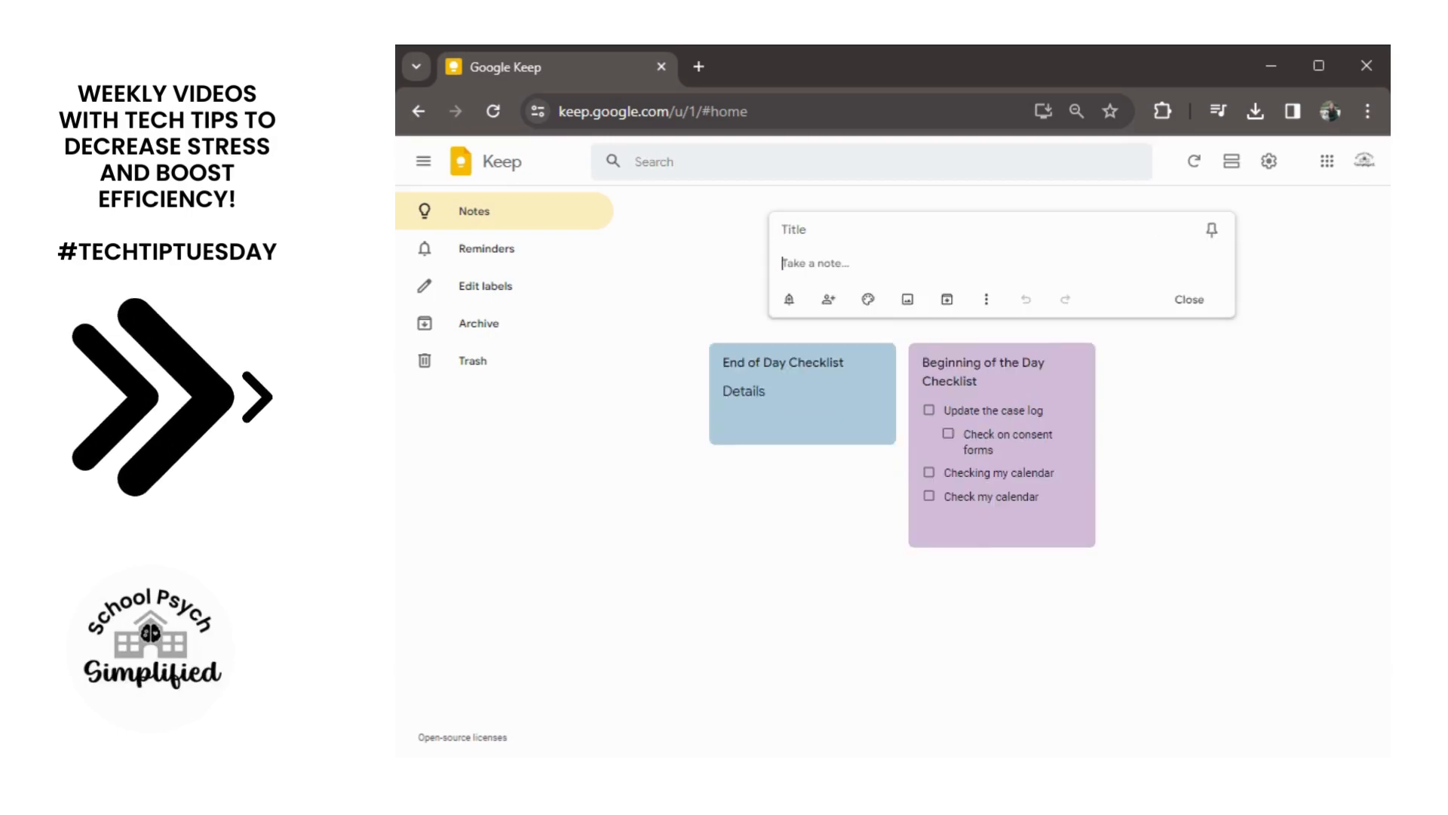
type("Con")
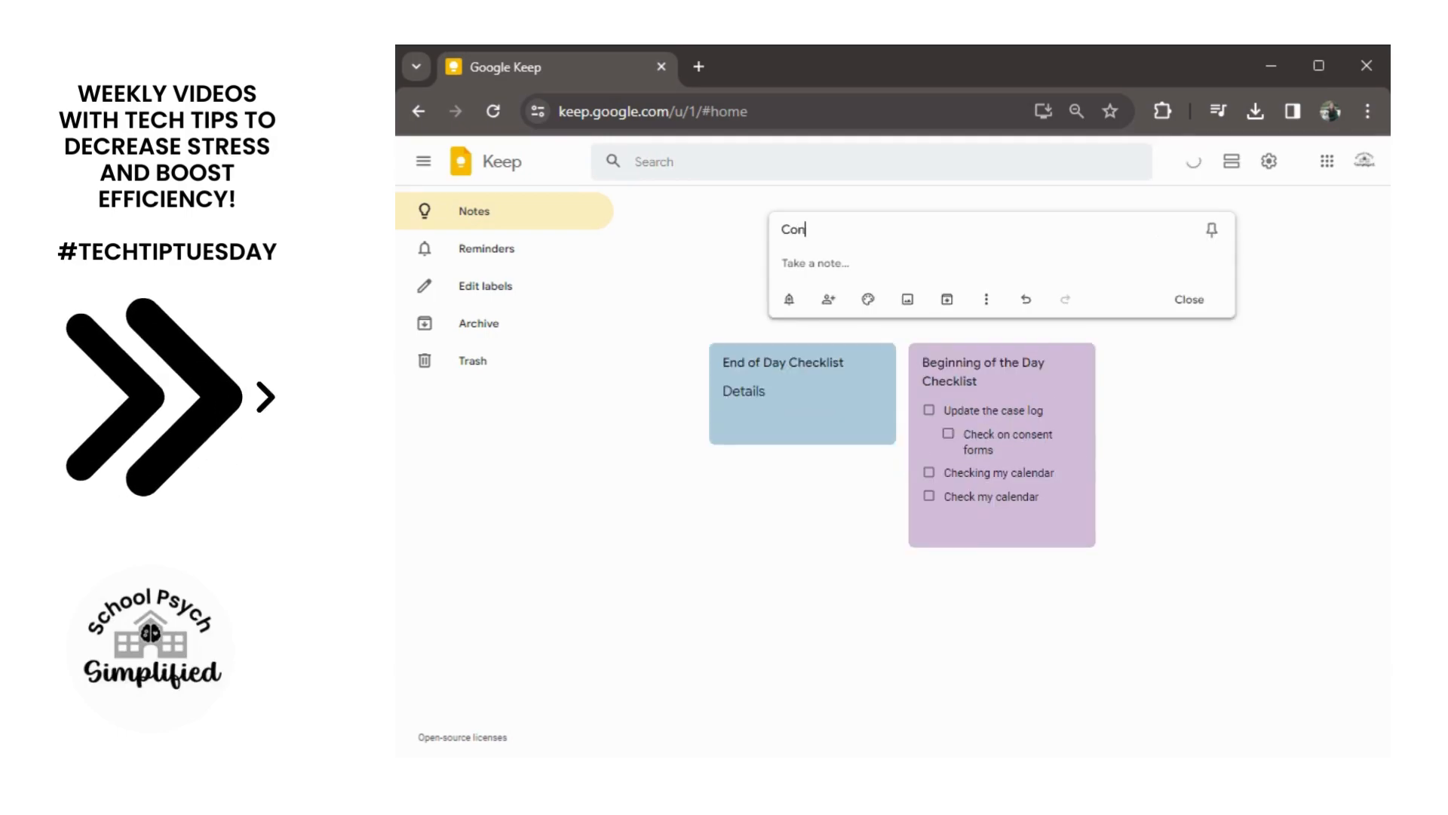
type("tacts")
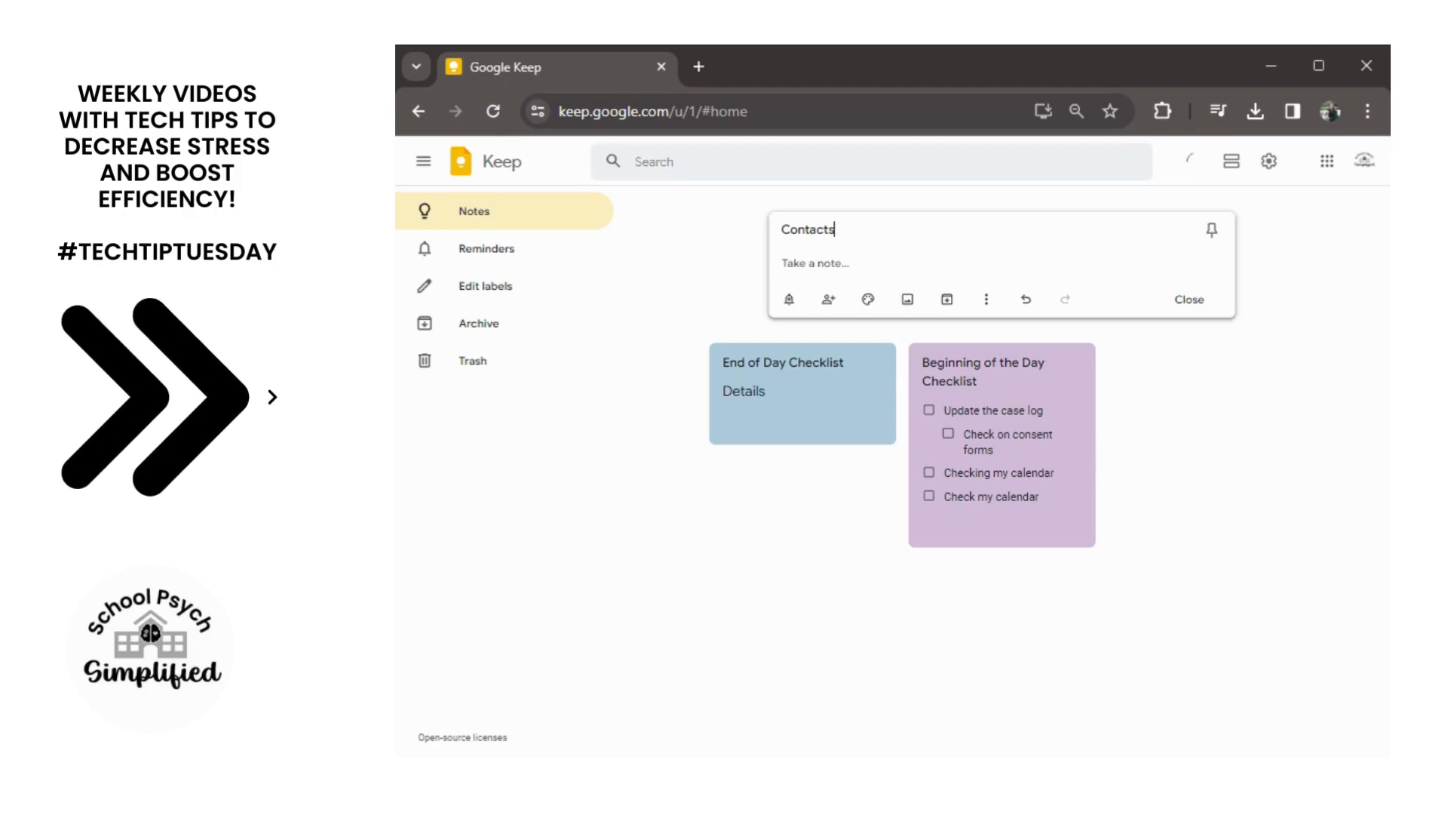
key("Return")
type("....")
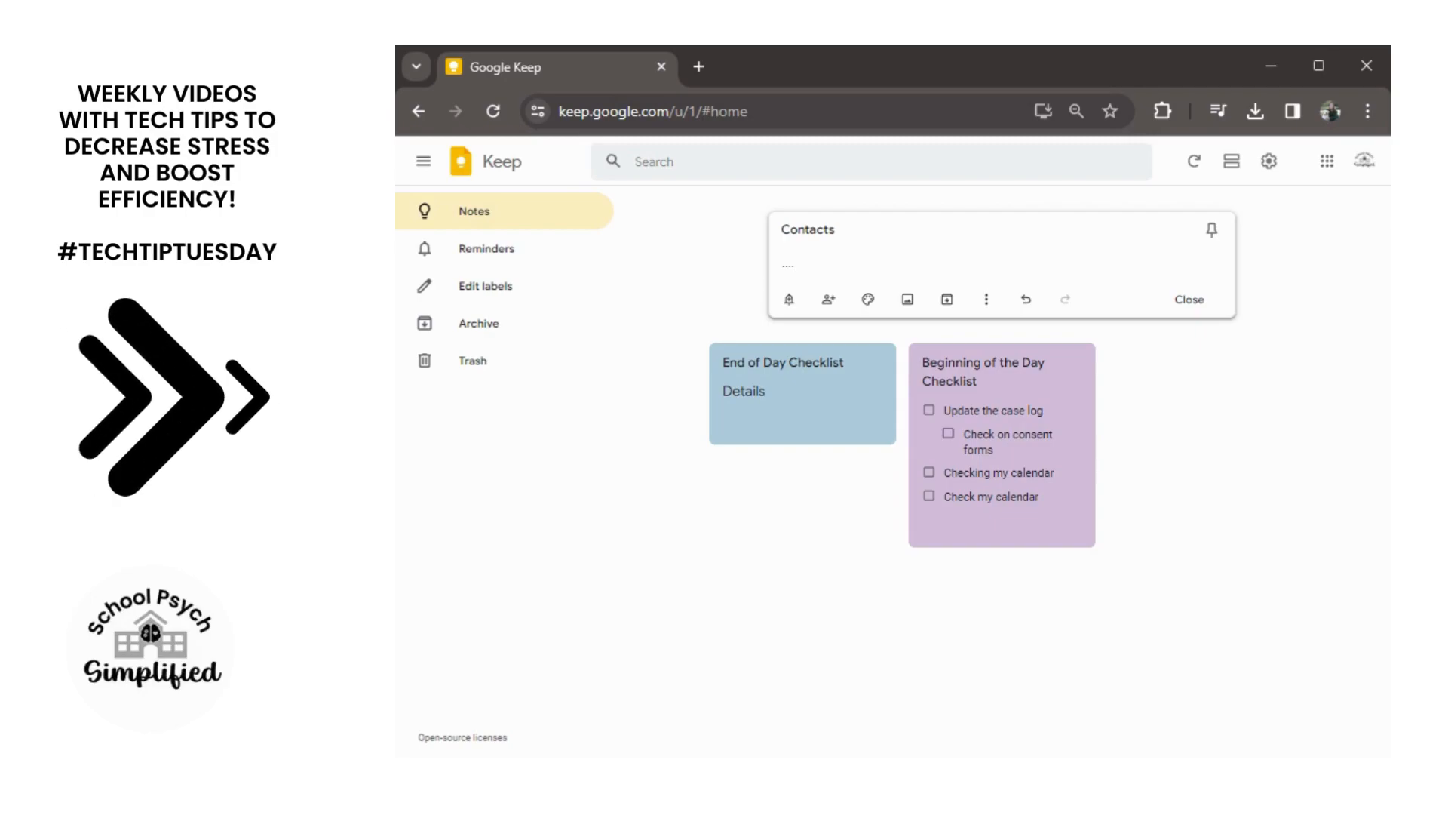
left_click(1173, 394)
left_click(790, 358)
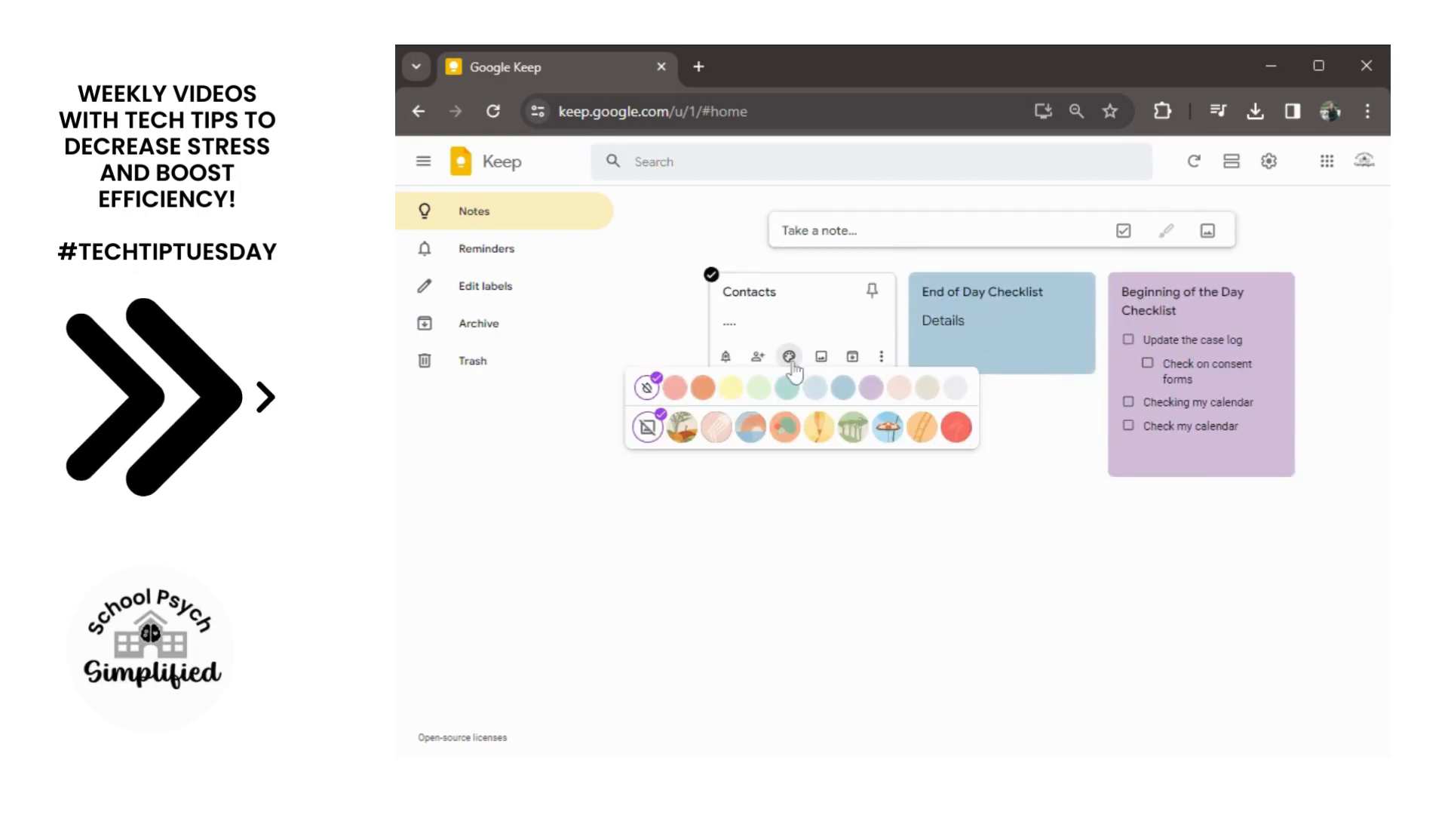
left_click(759, 388)
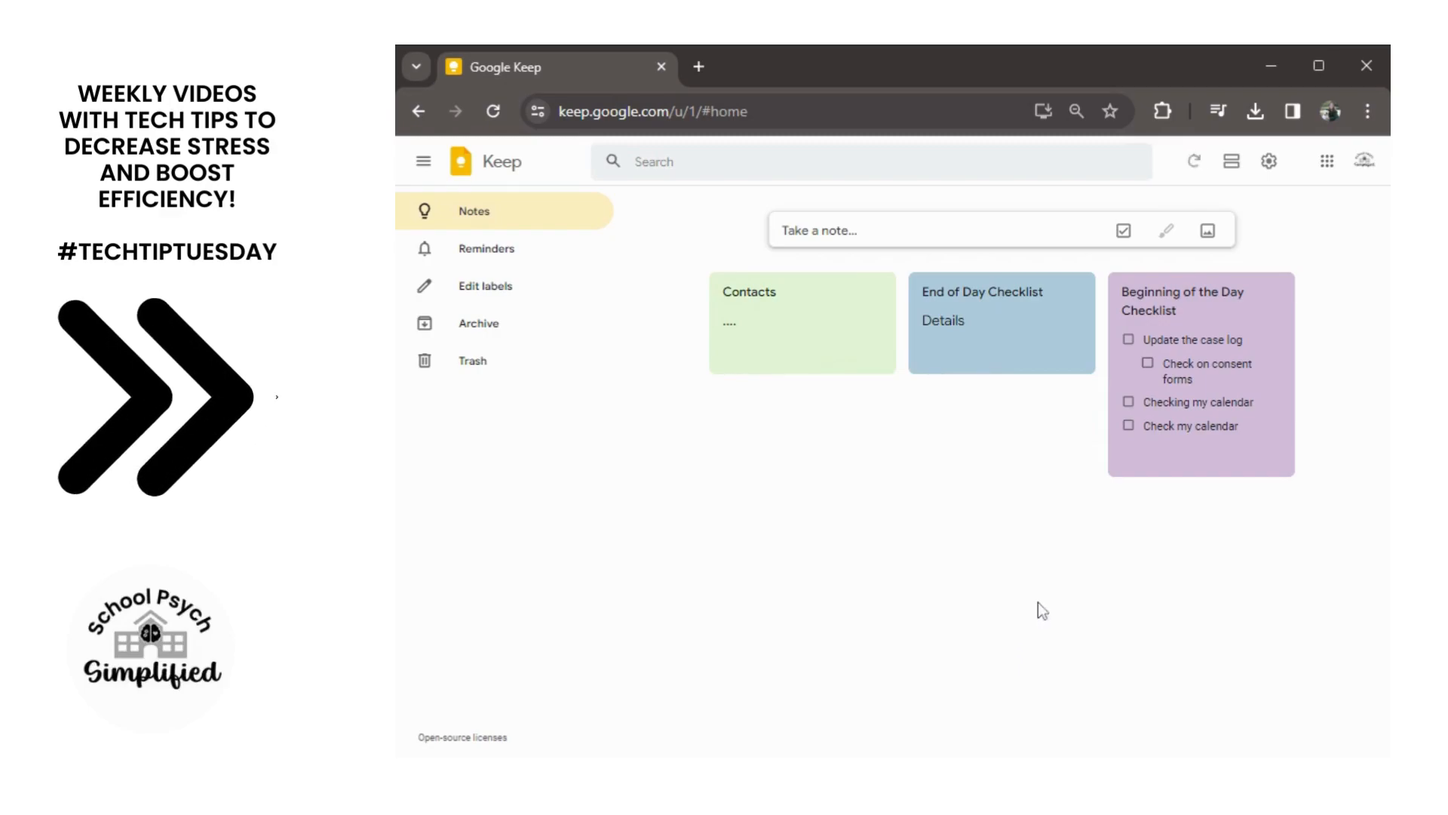
Pin the "Contacts" note above the other notes and unpin it again.
left_click(872, 290)
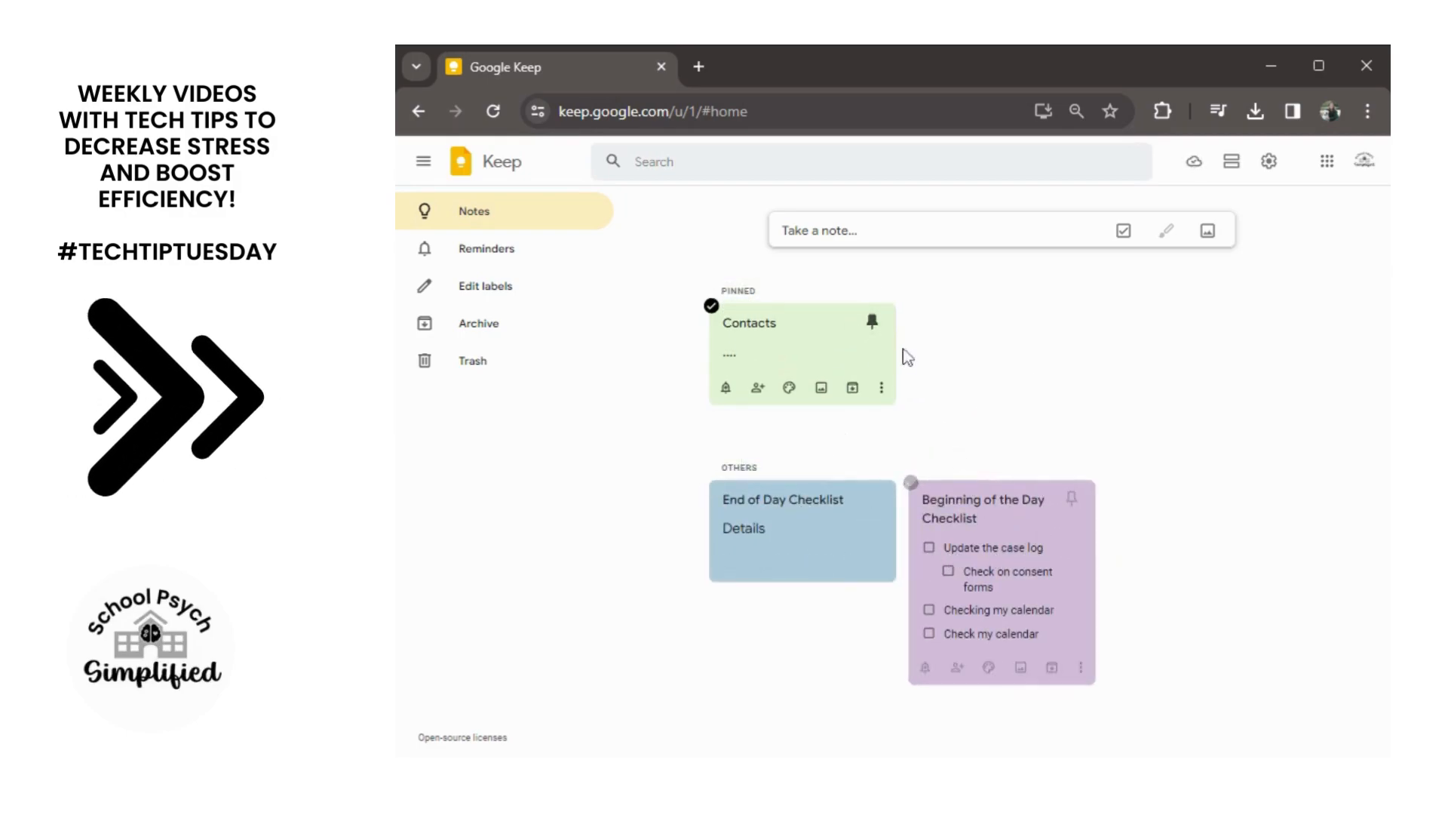
left_click(873, 323)
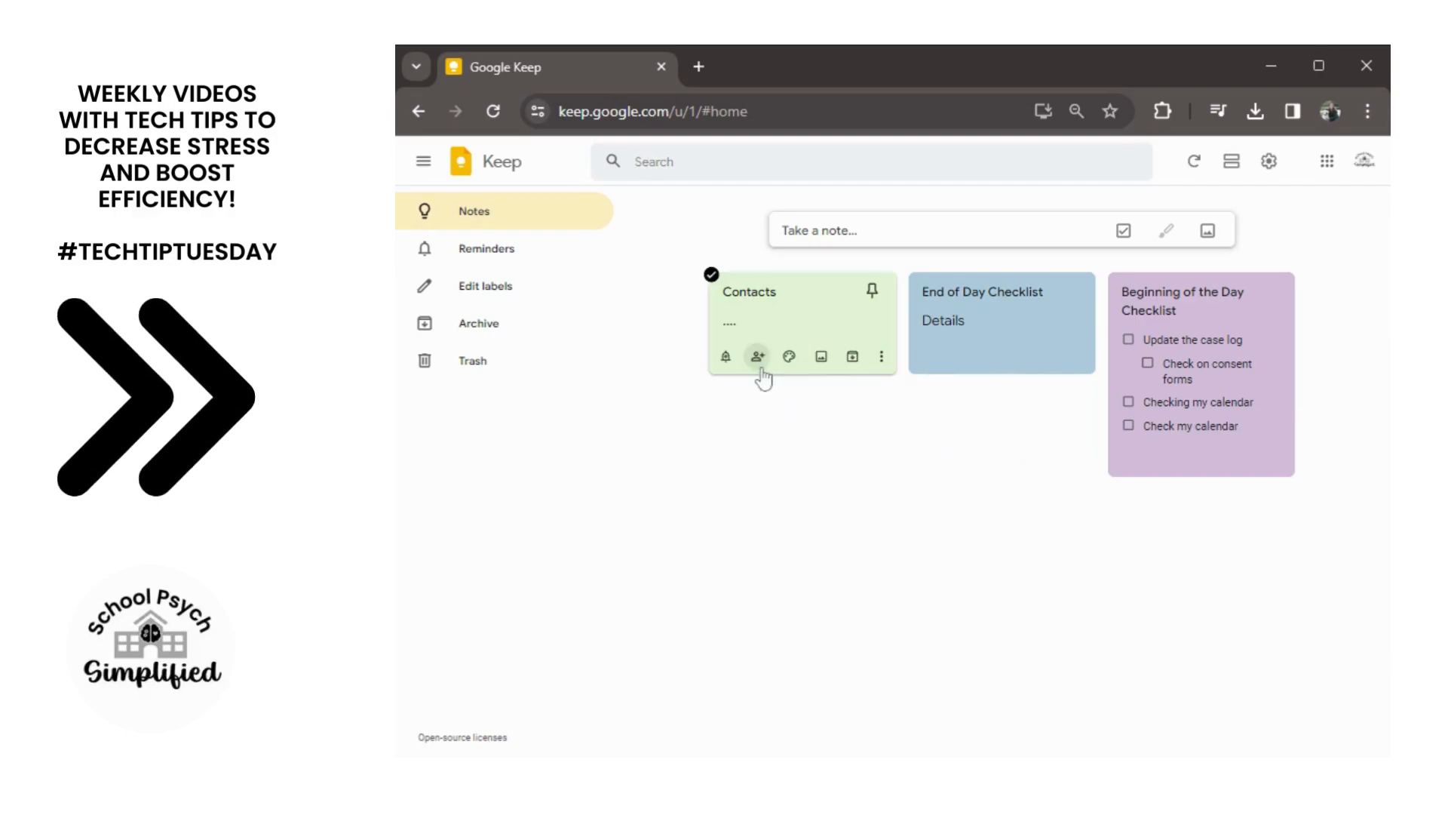
View the collaborator sharing options of the "Contacts" note, cancel without adding anyone, and close the note.
left_click(775, 343)
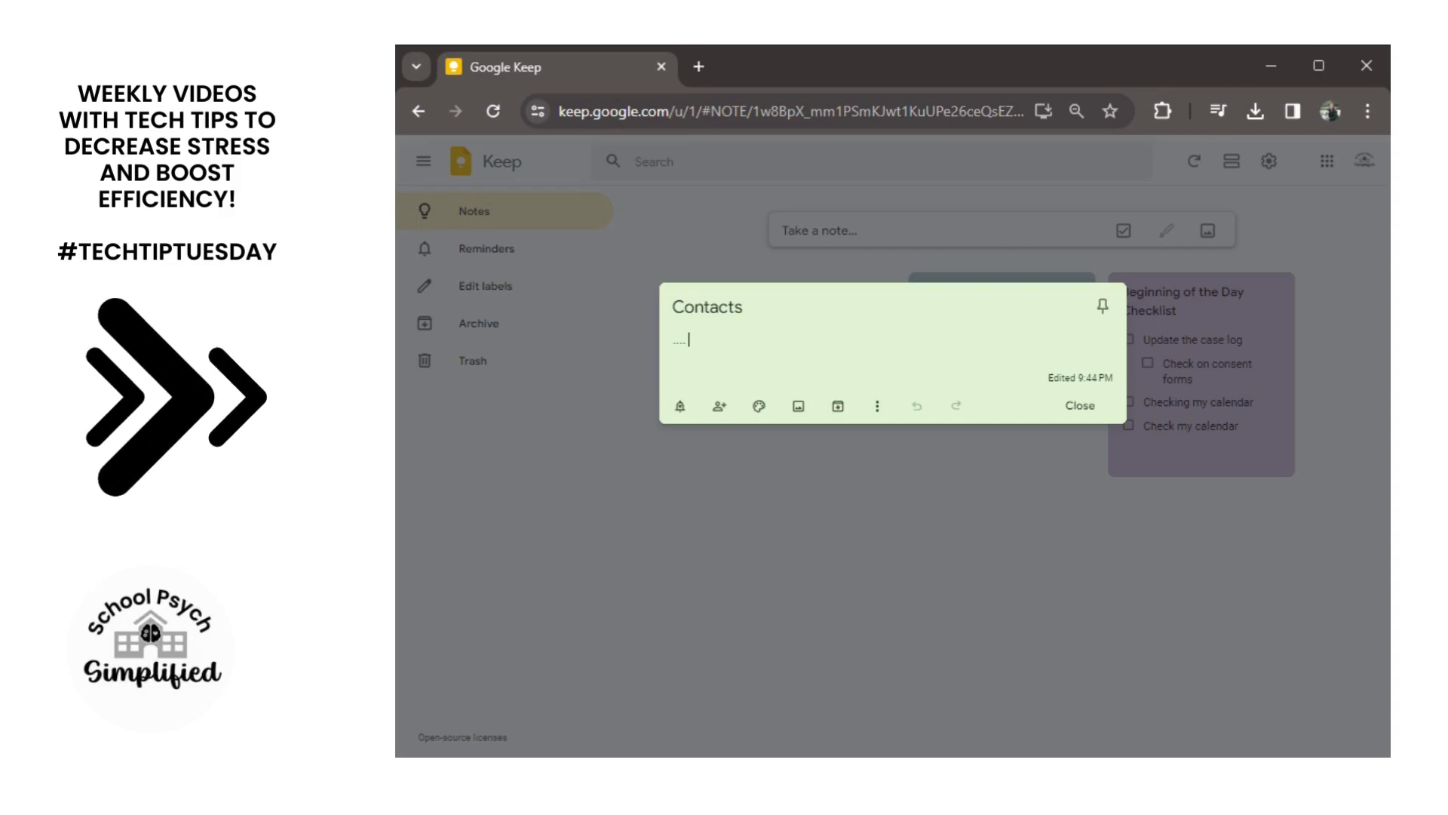
left_click(720, 407)
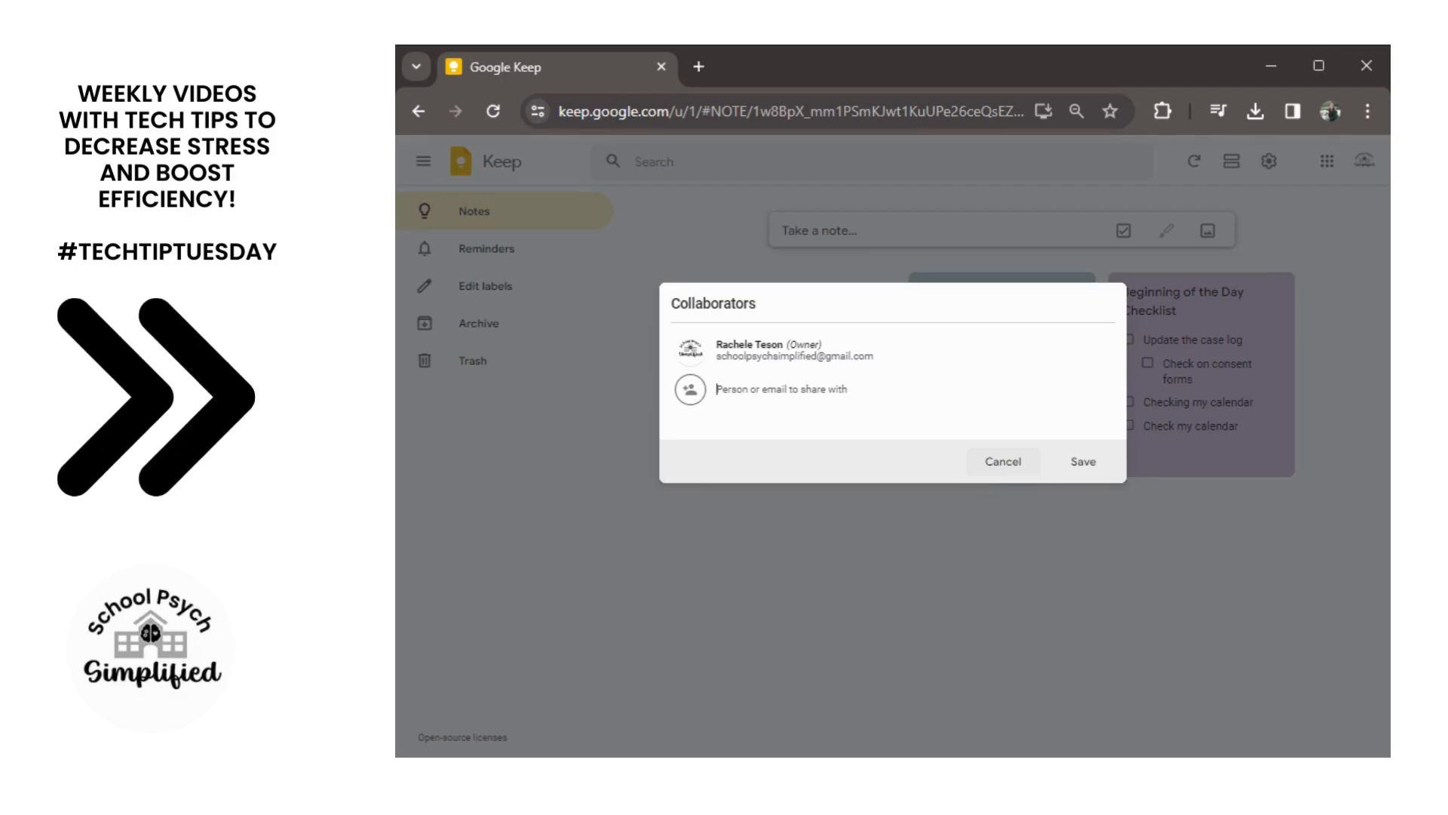
left_click(989, 462)
left_click(957, 517)
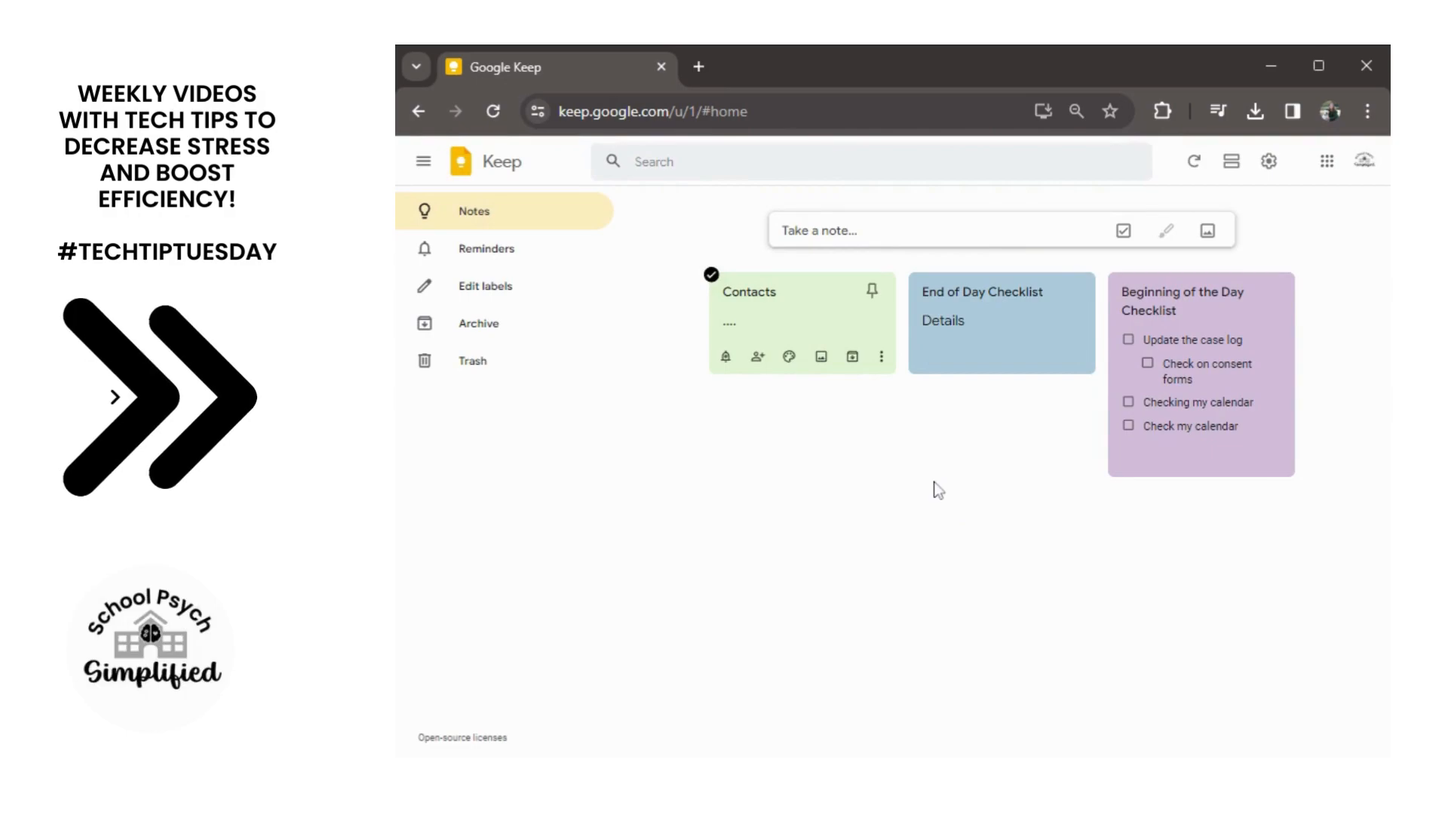
Create a new checklist note titled "PD" without any list items.
left_click(1124, 231)
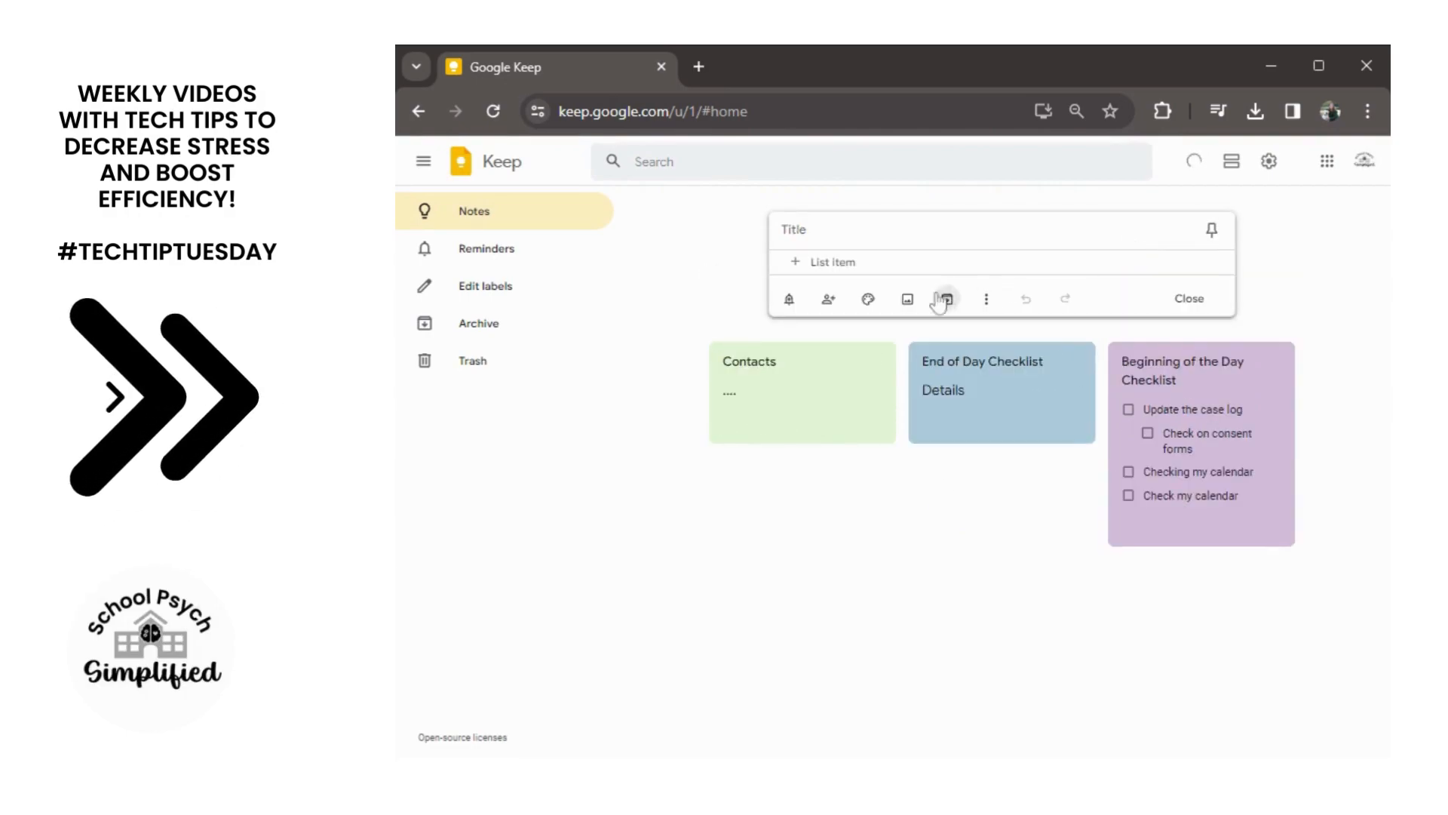
left_click(851, 230)
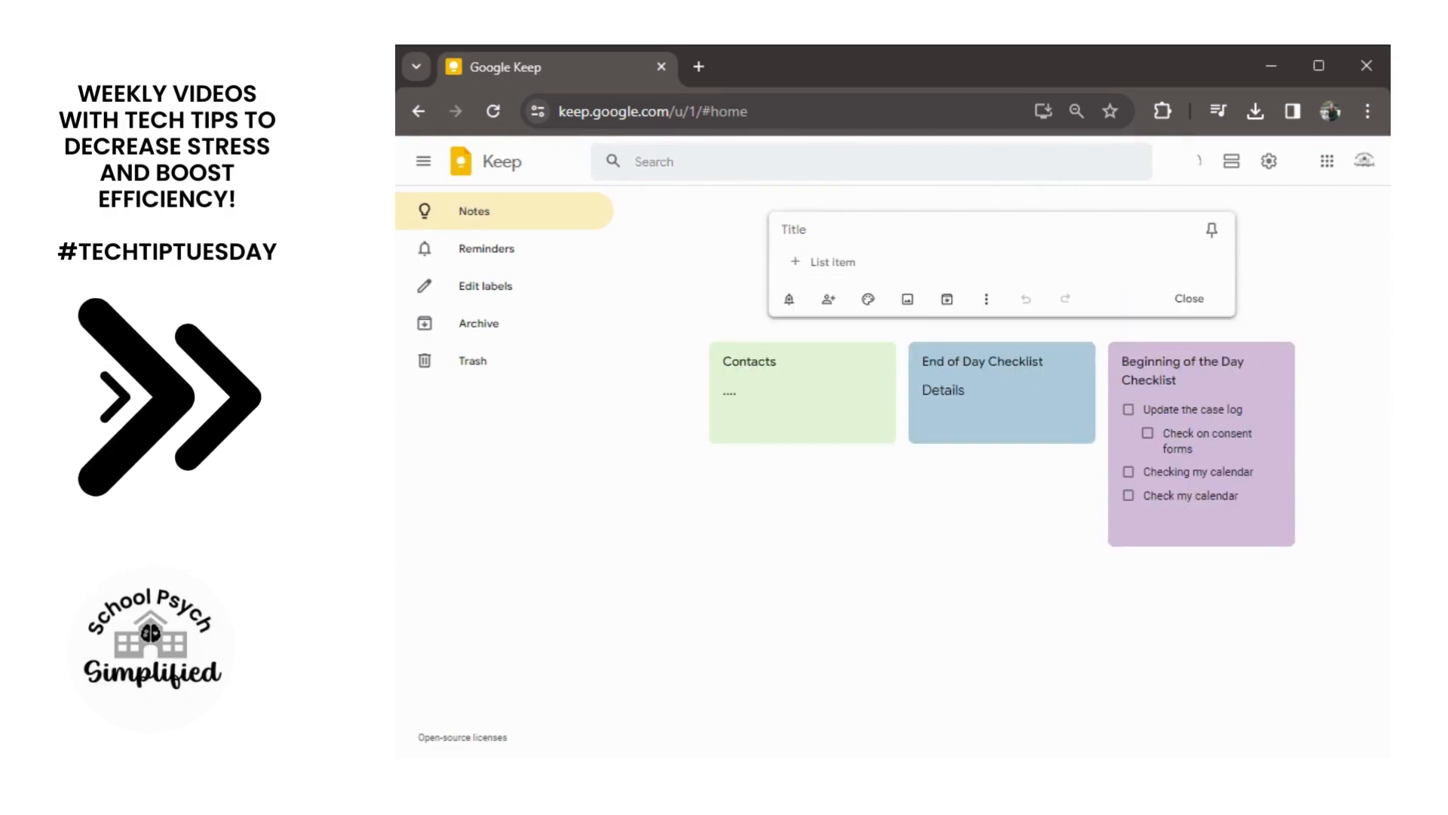
type("PD")
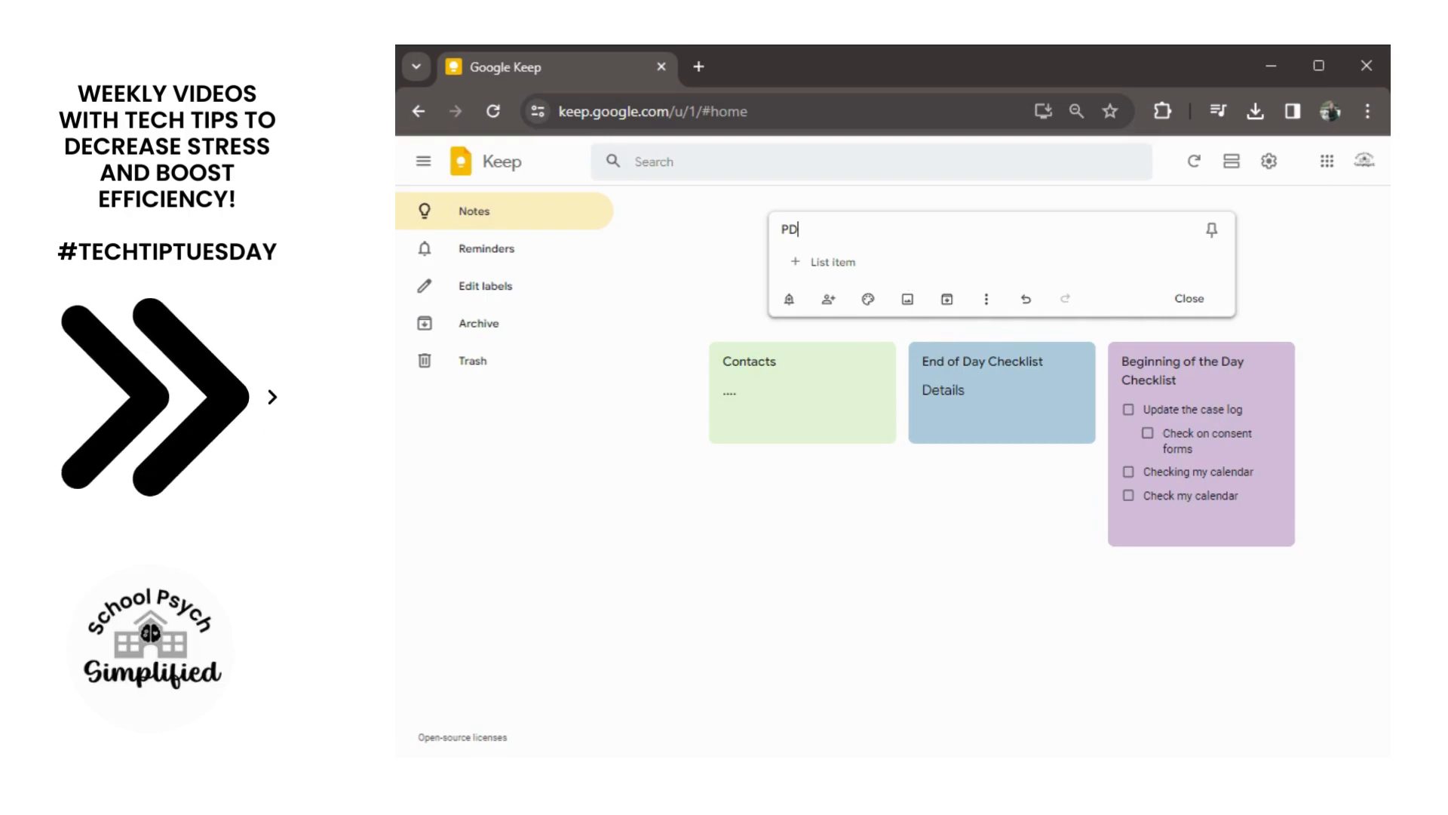
left_click(1249, 299)
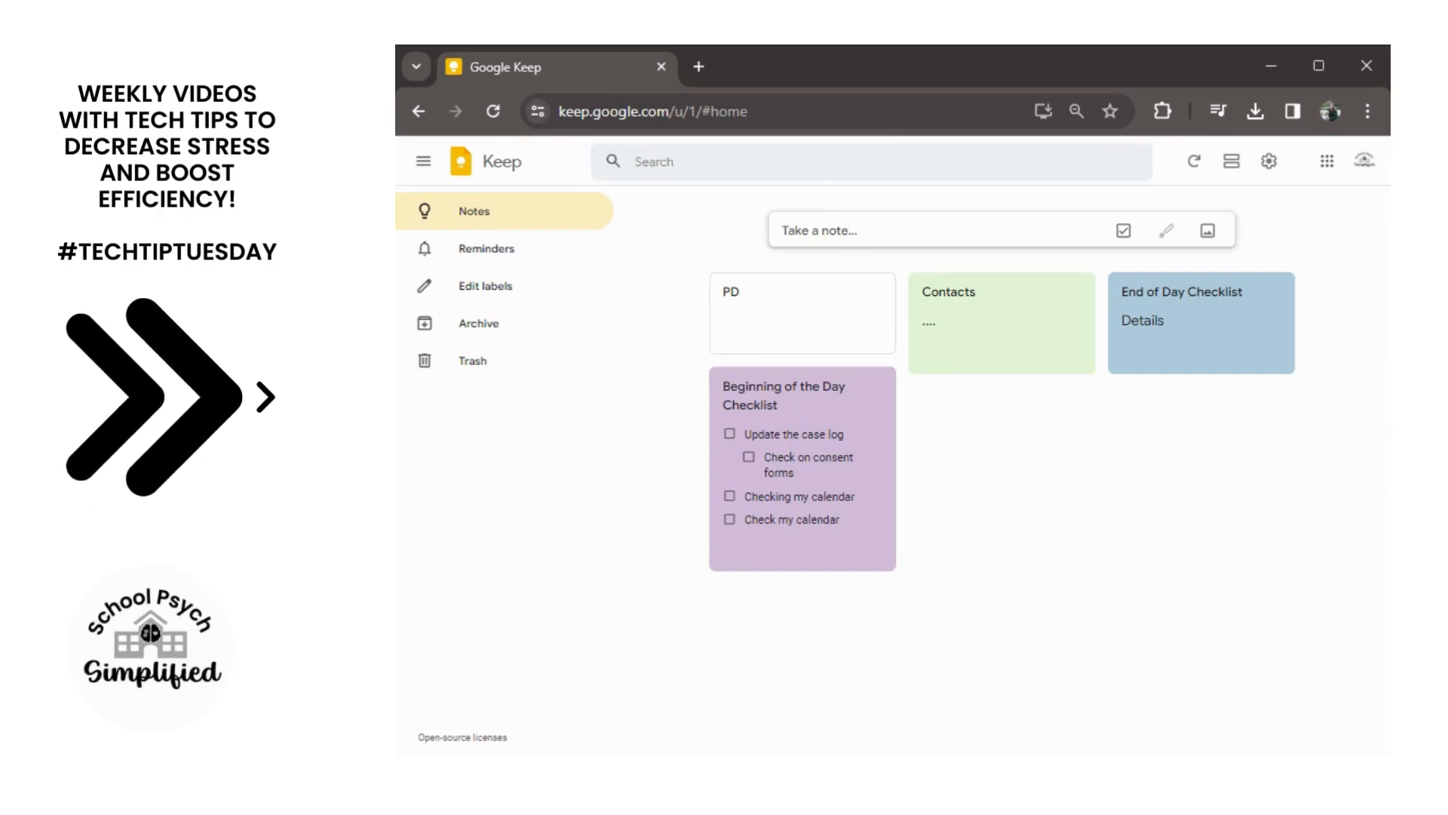
Search all notes for "pd", review the matching notes, and clear the search.
left_click(792, 162)
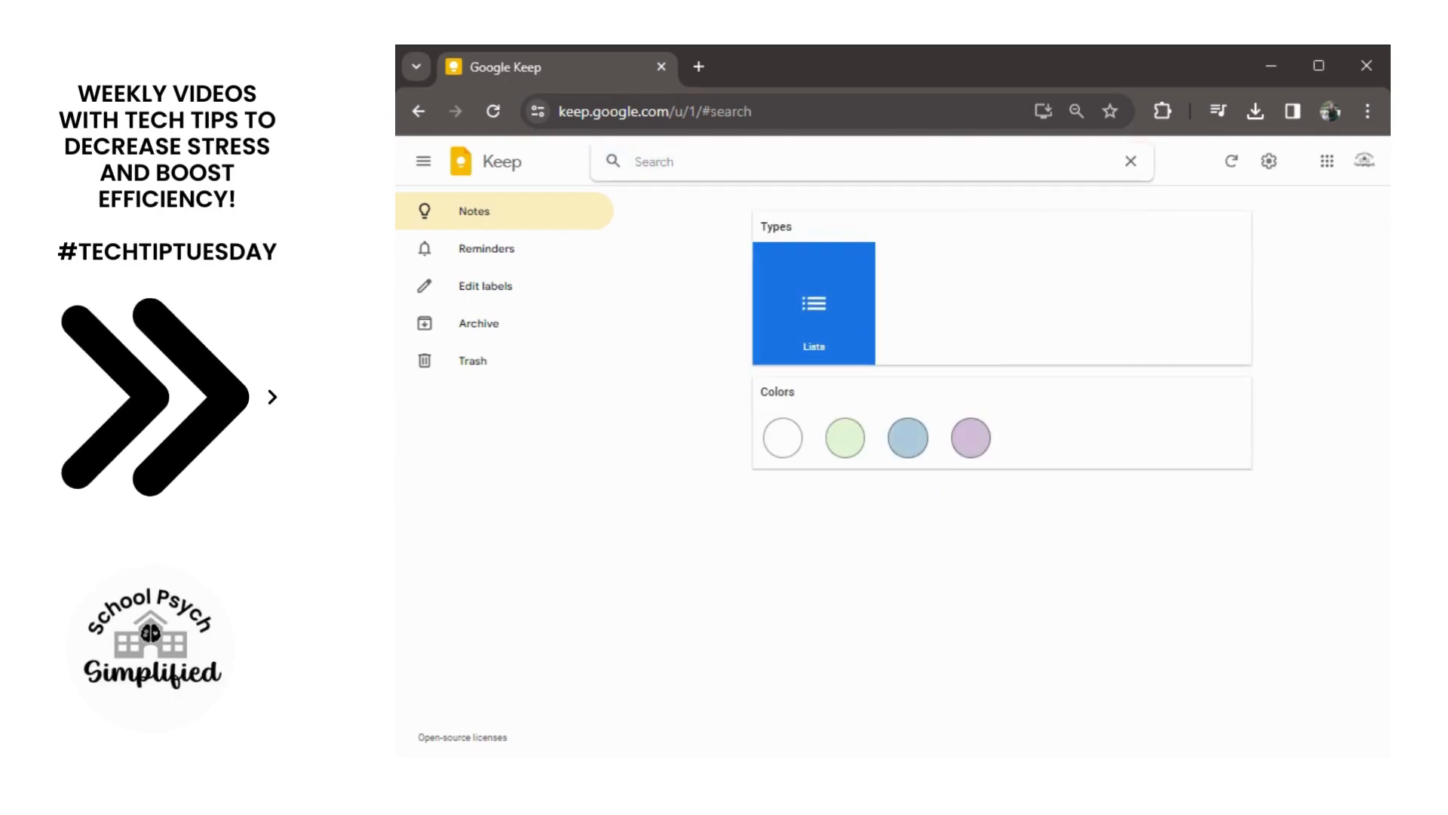
type("pd")
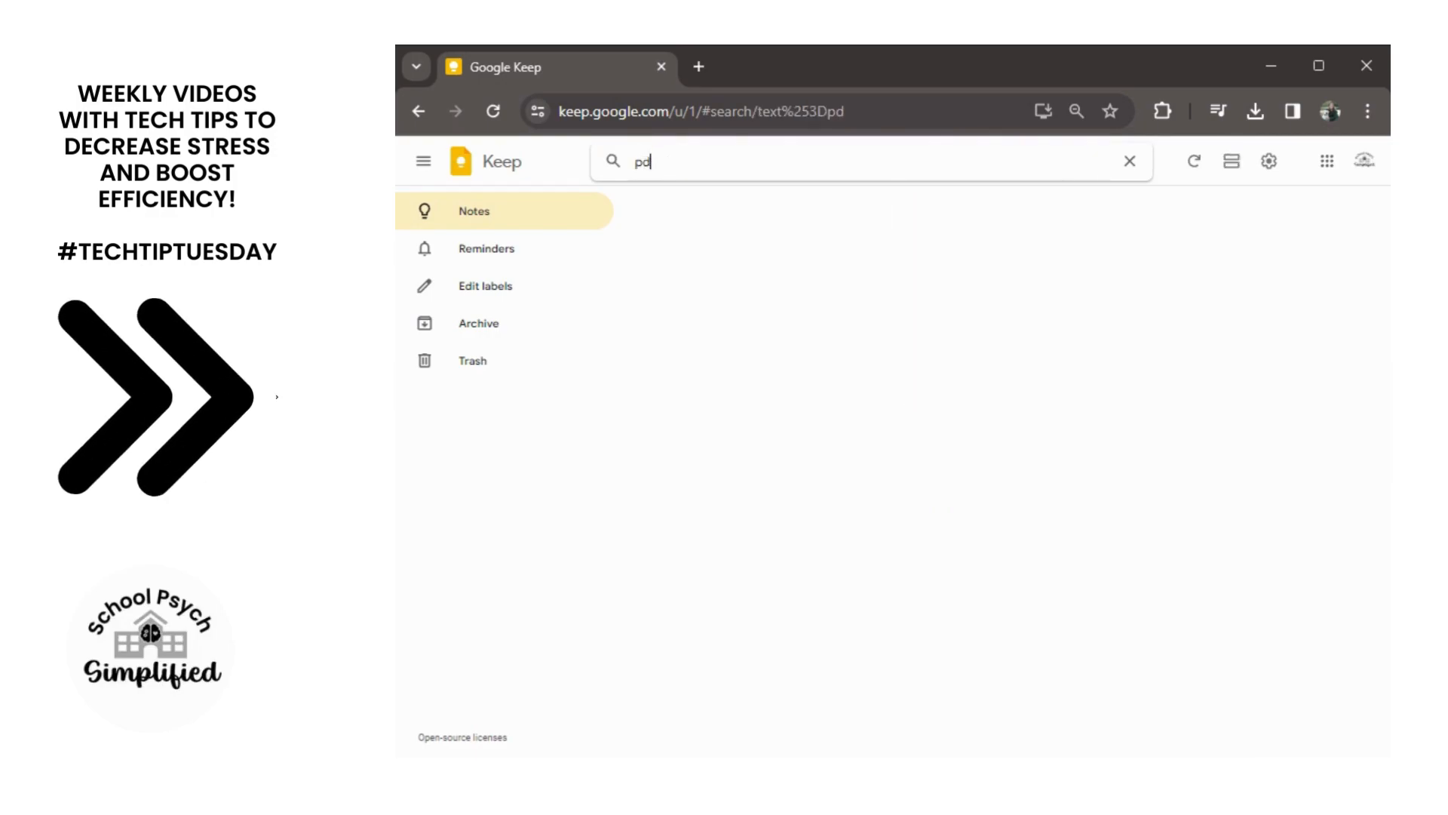
mouse_move(809, 230)
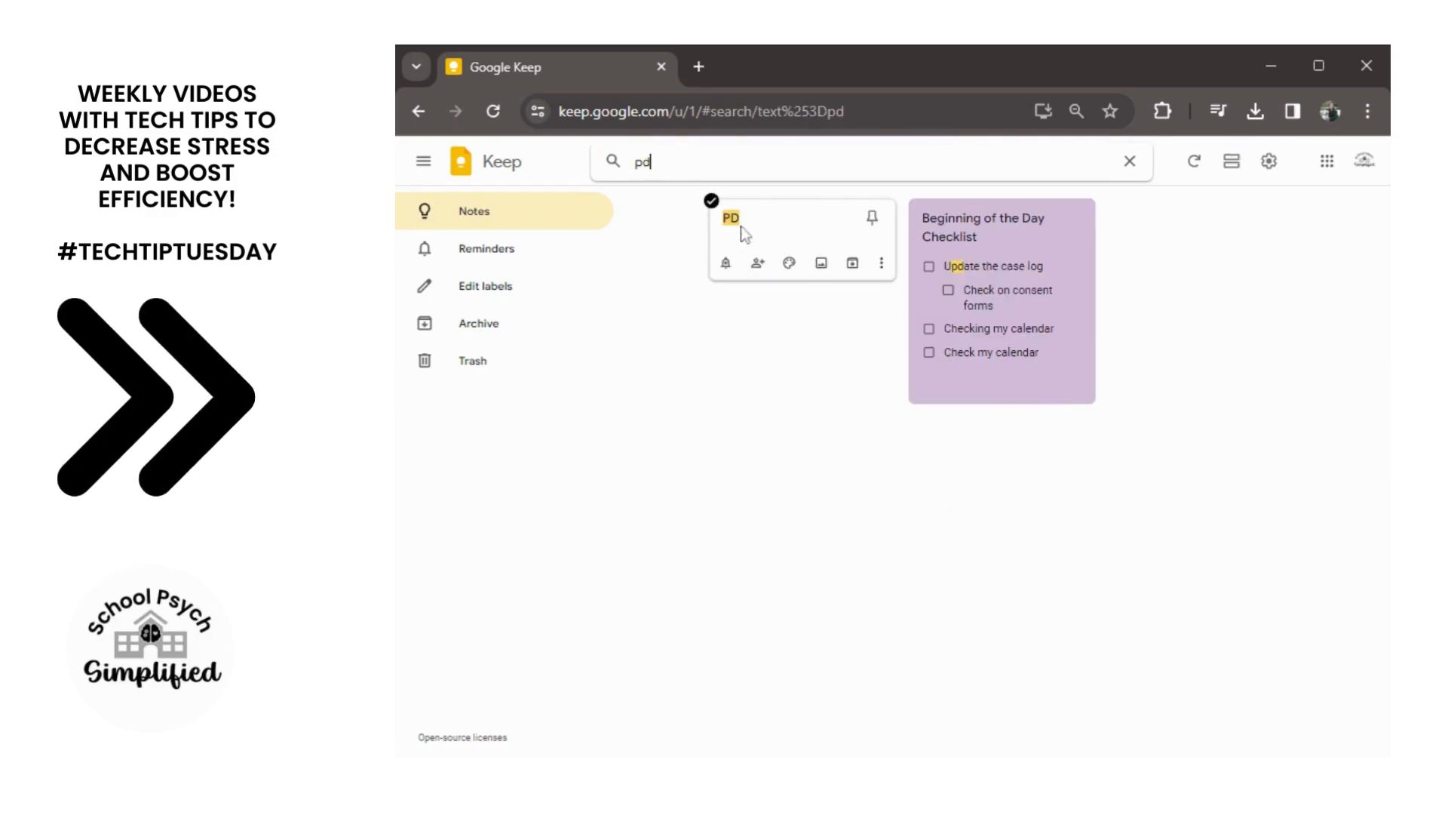
mouse_move(961, 274)
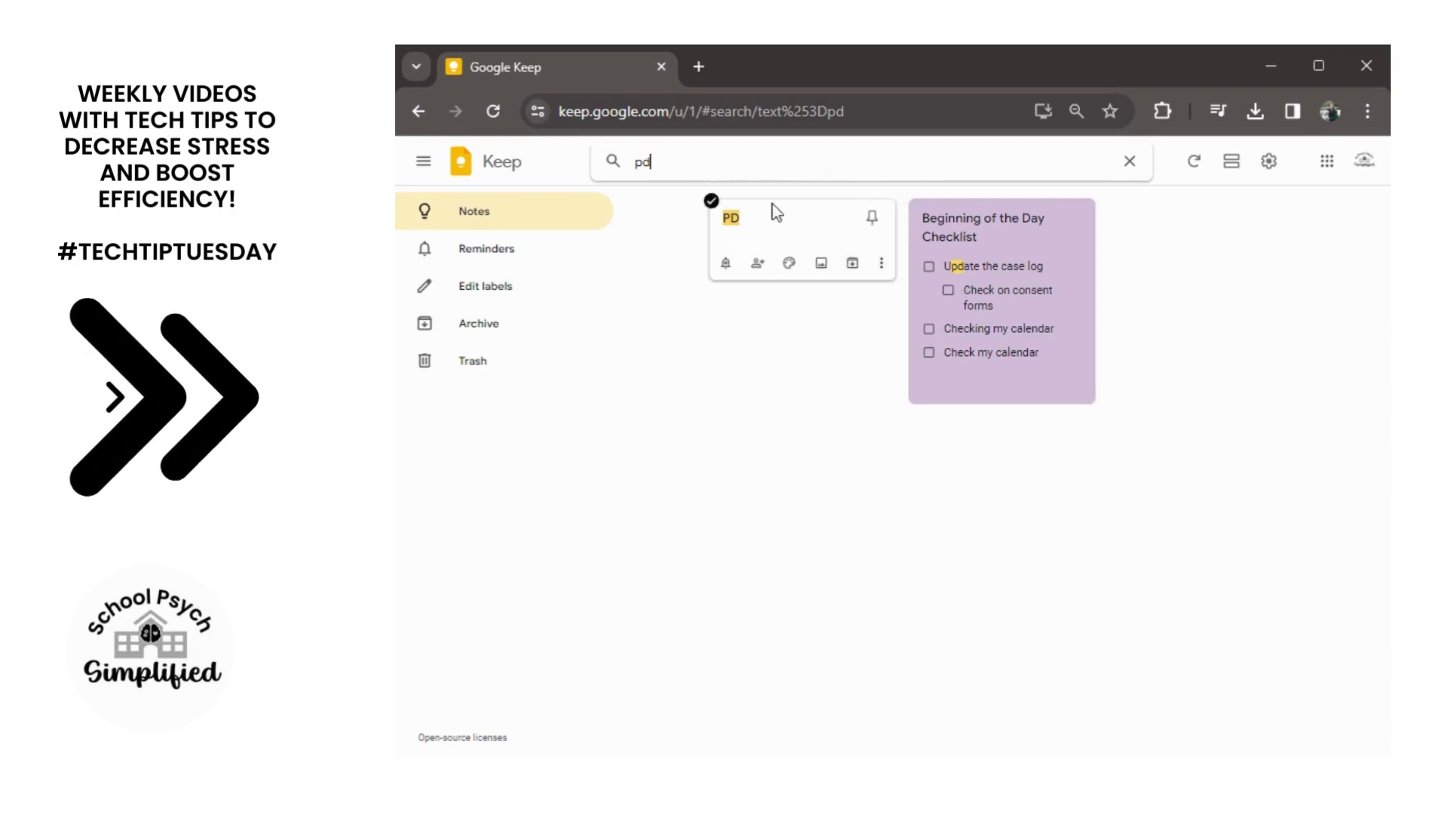
left_click(1128, 162)
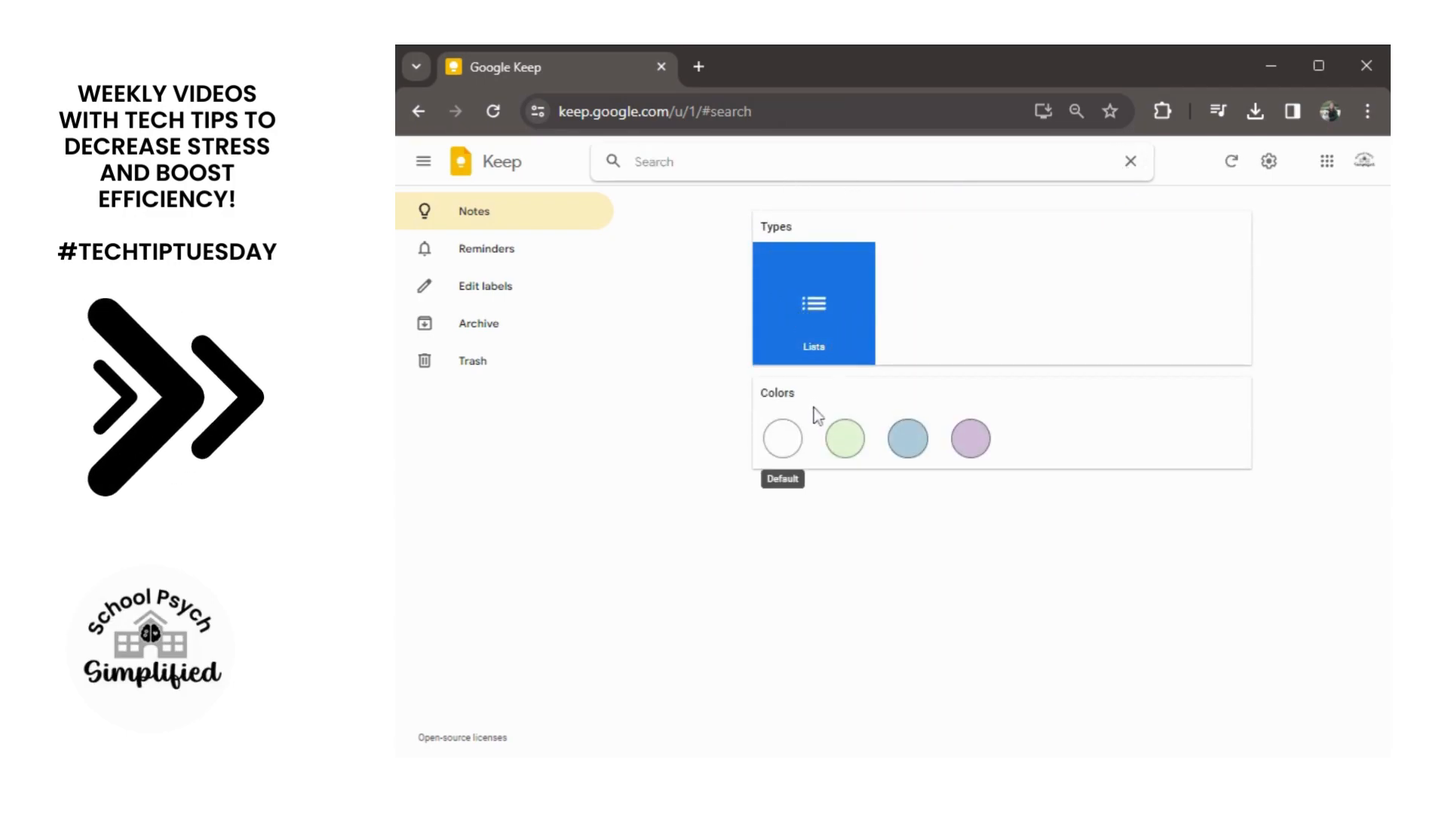
Filter the notes by the Lists type and by the Storm blue color, clearing each filter after viewing.
left_click(825, 317)
mouse_move(985, 251)
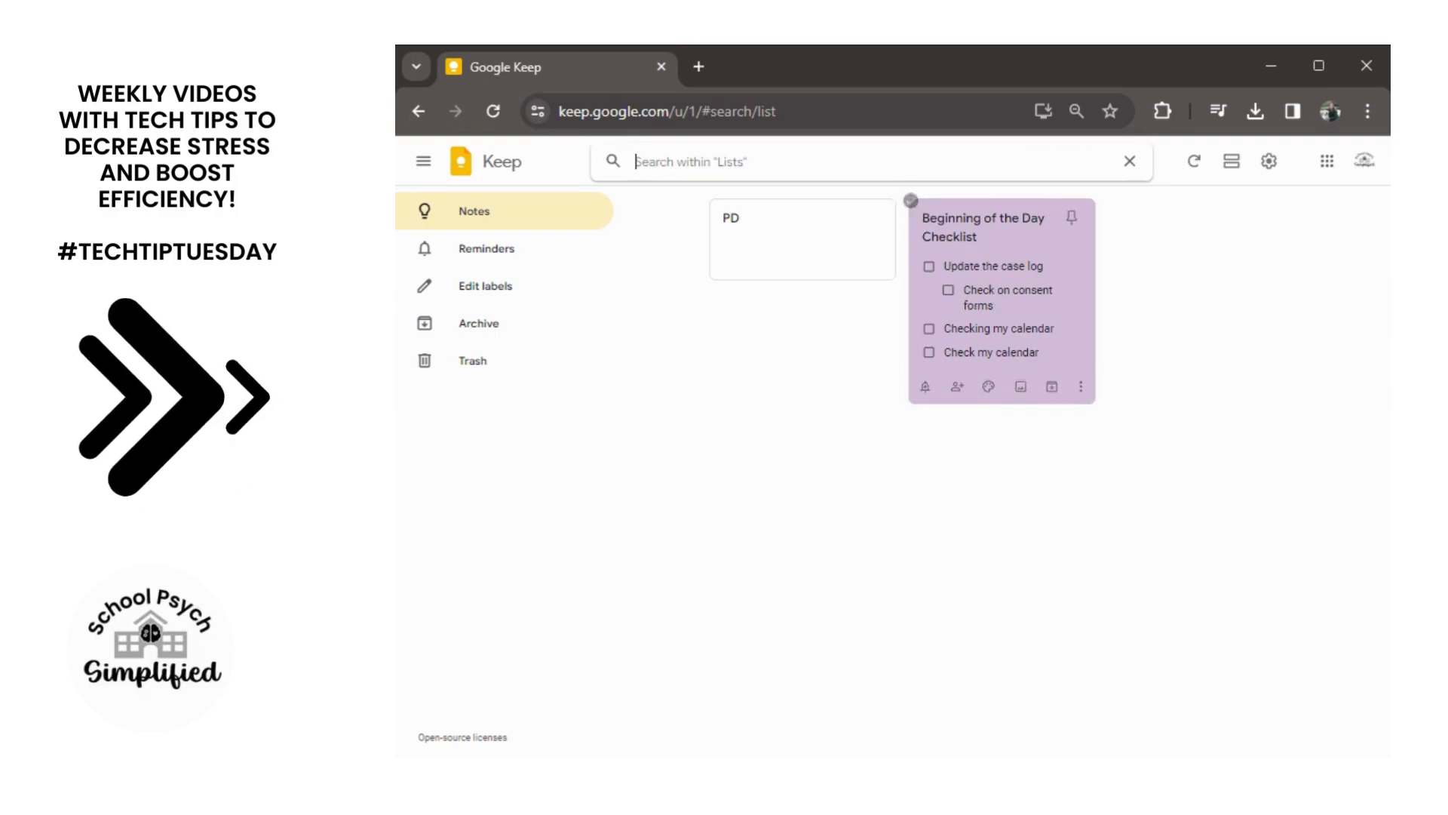
left_click(1130, 161)
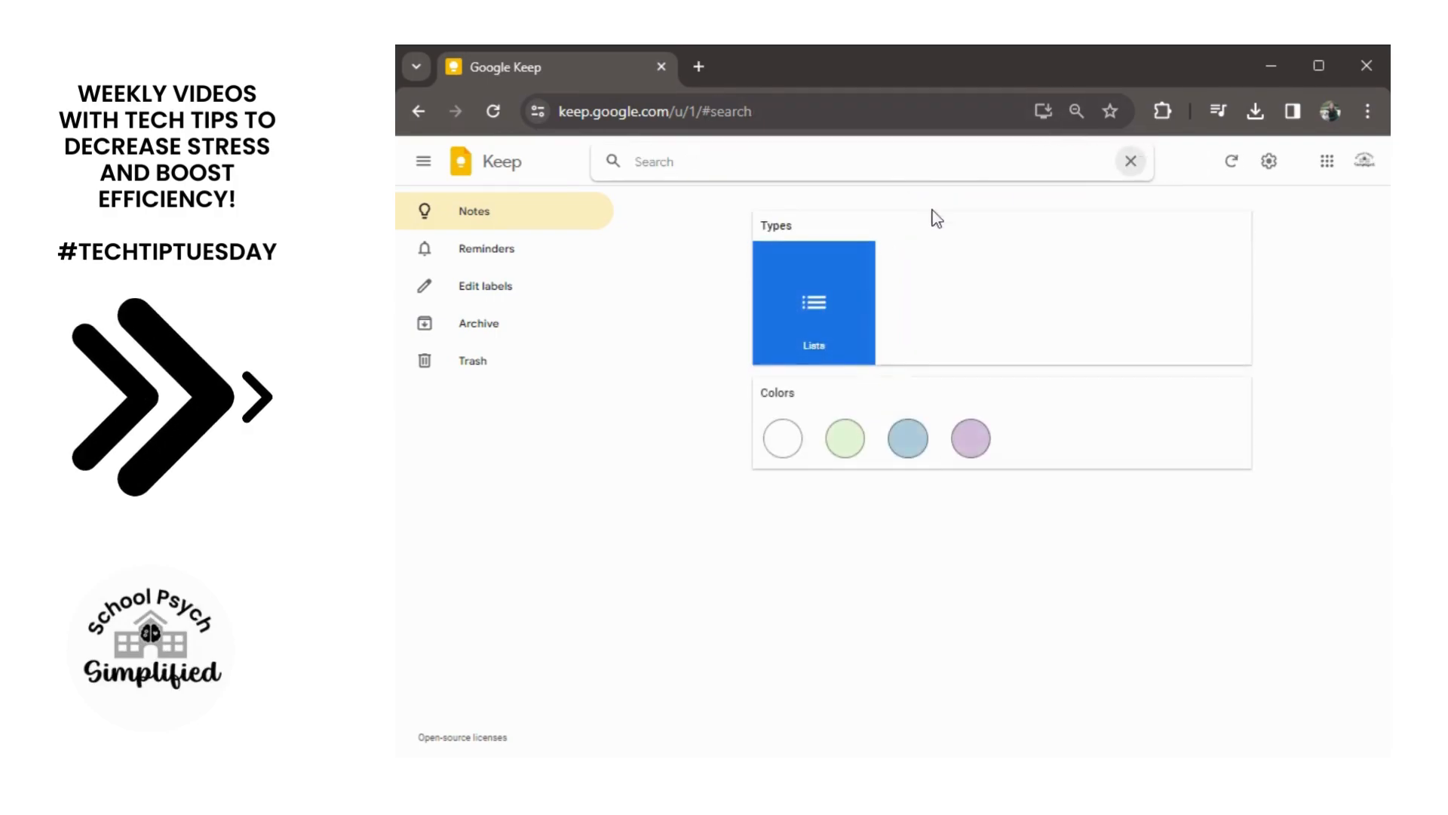
left_click(911, 441)
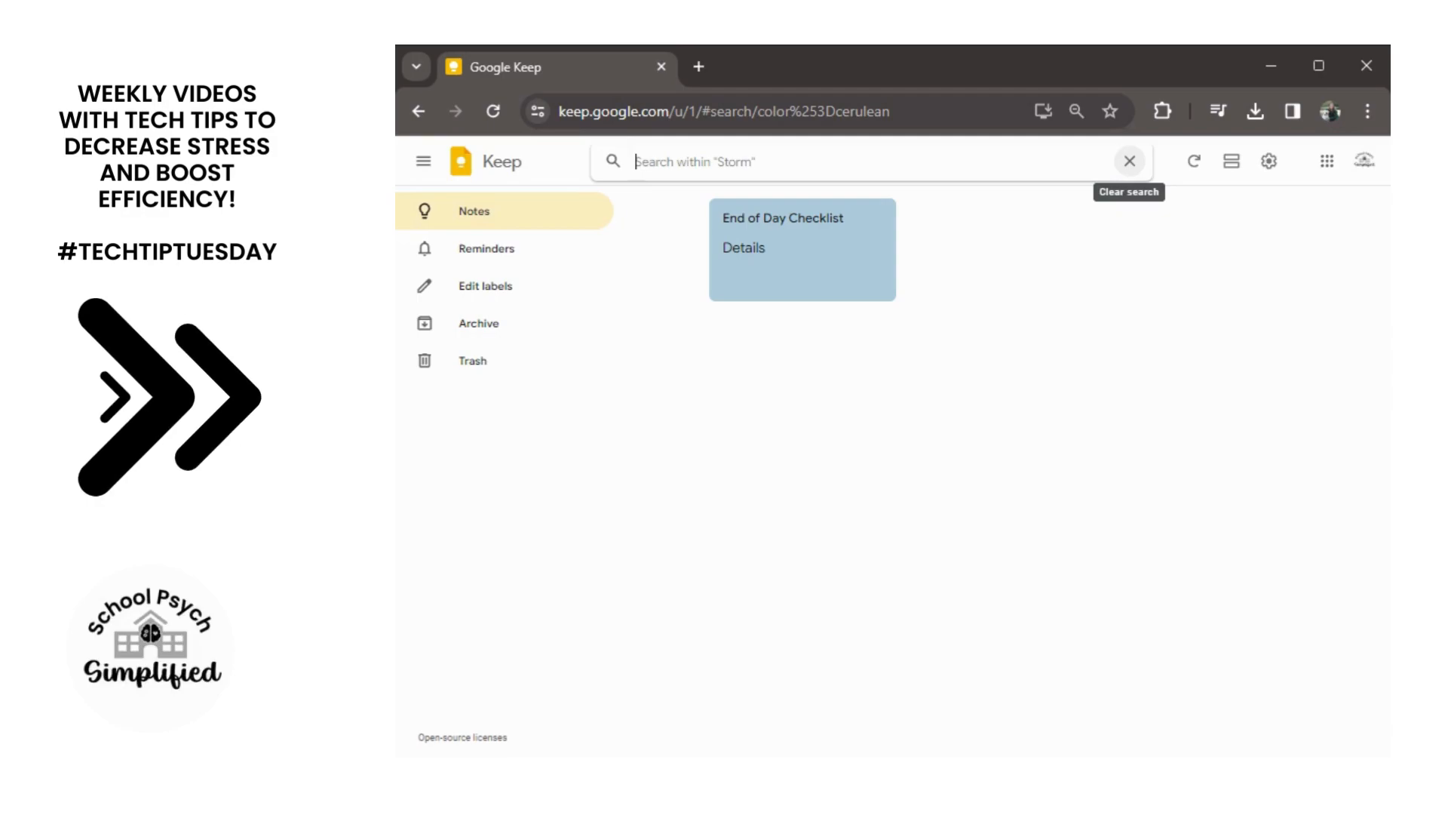
left_click(1131, 163)
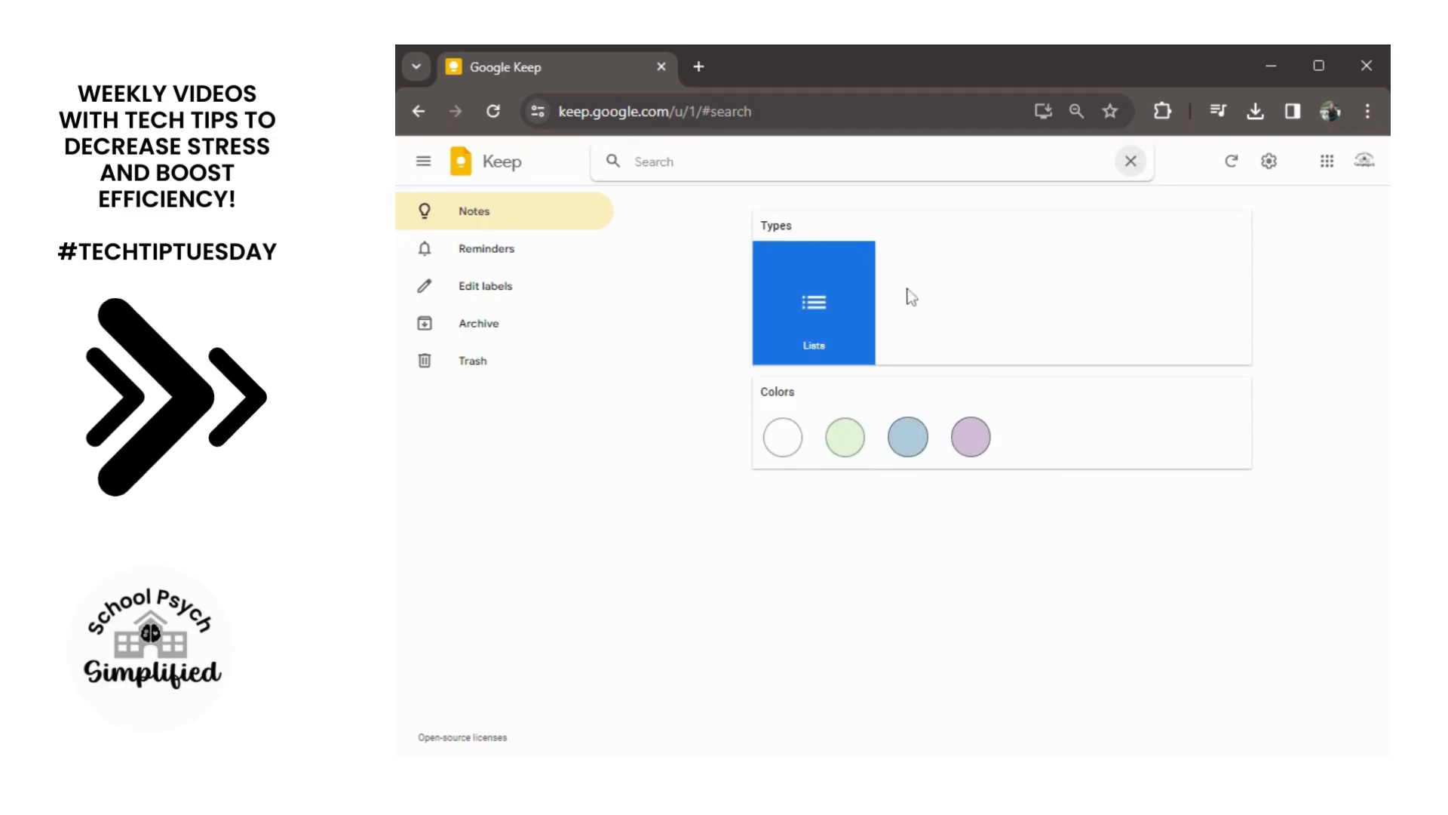
View the notes with upcoming reminders and return to the full notes overview.
left_click(540, 246)
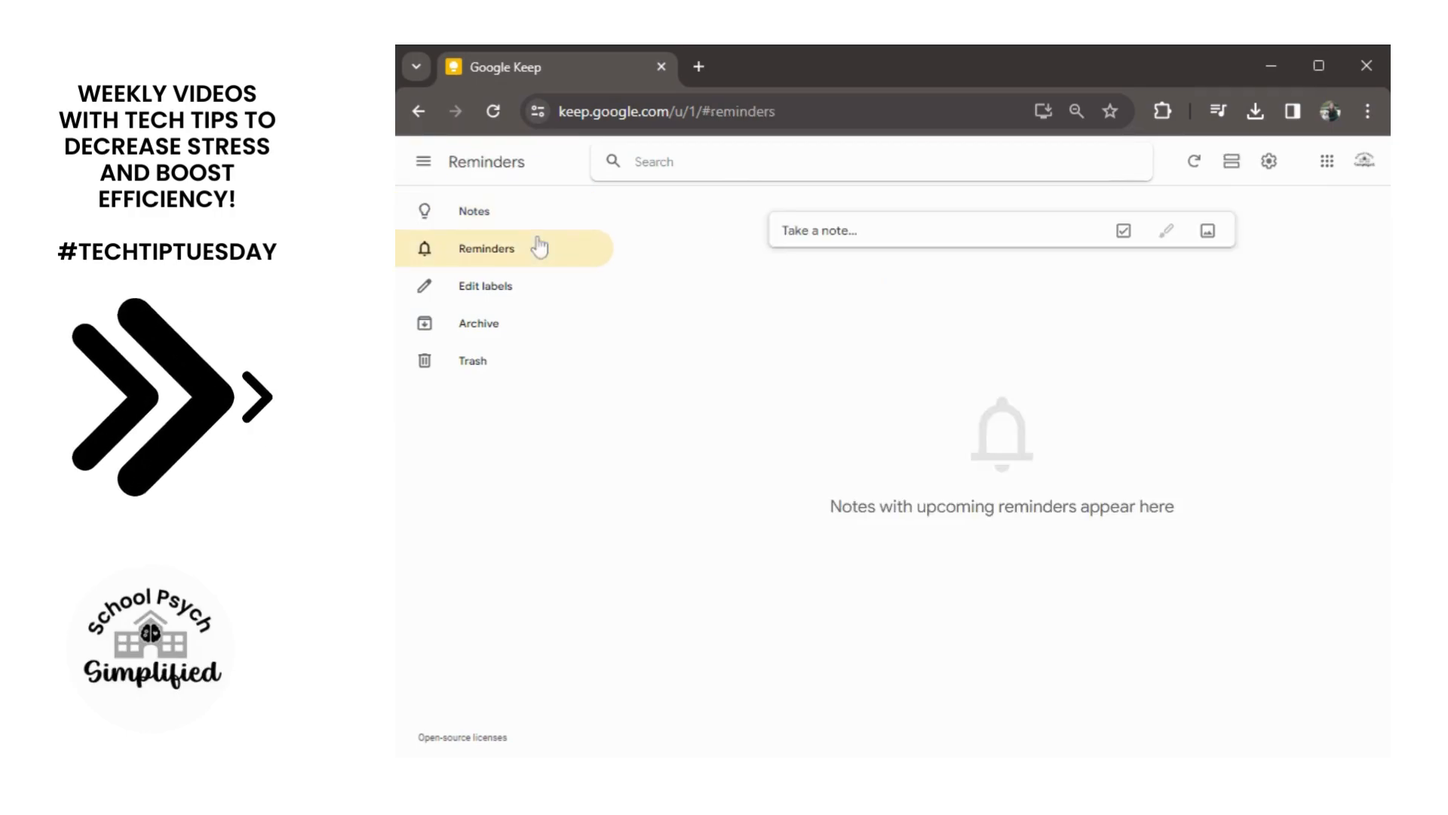
left_click(529, 222)
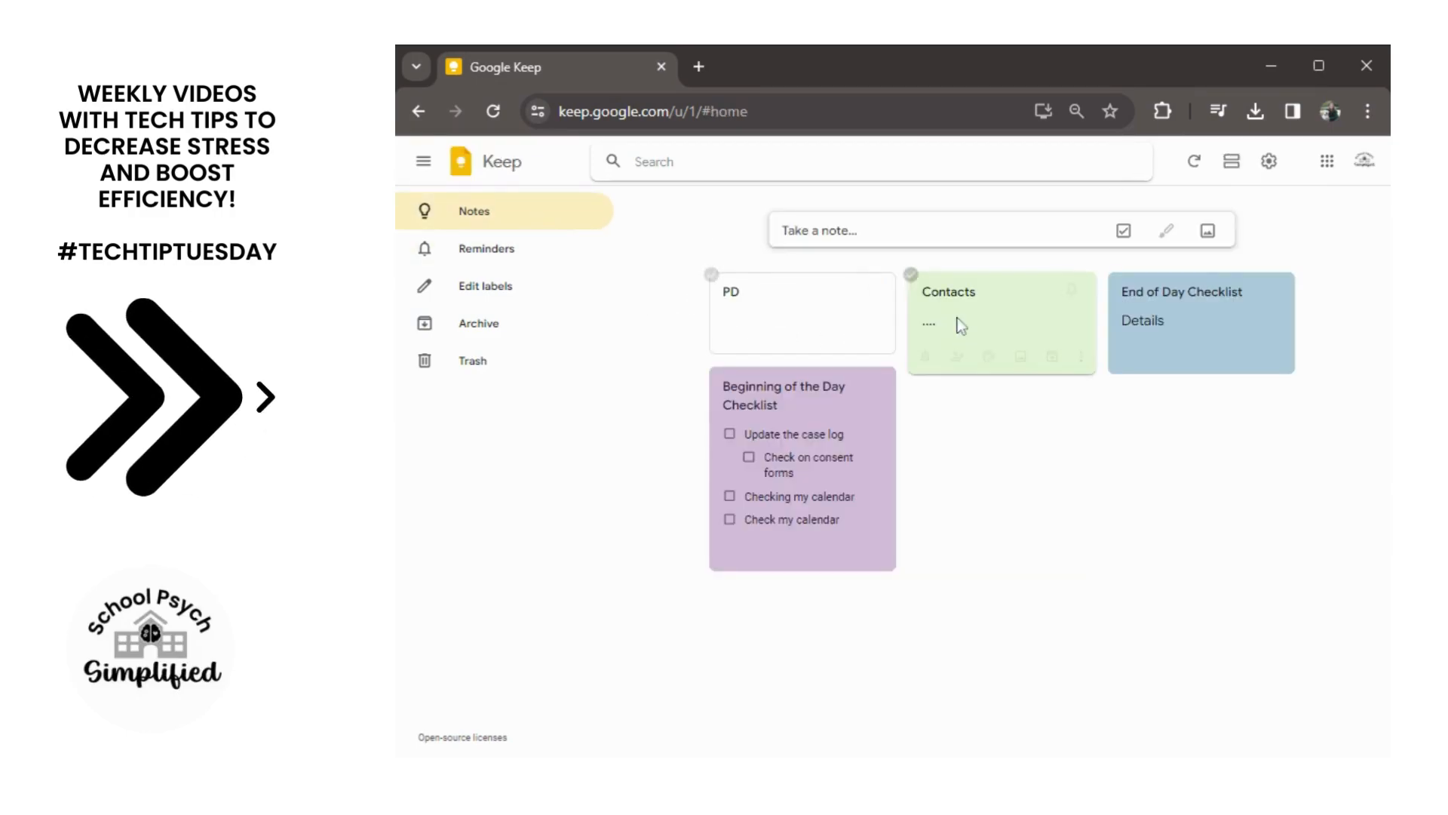
Open the End of Day Checklist note and enter a custom reminder time of 4:00 PM on Jan 24, 2024.
left_click(1184, 331)
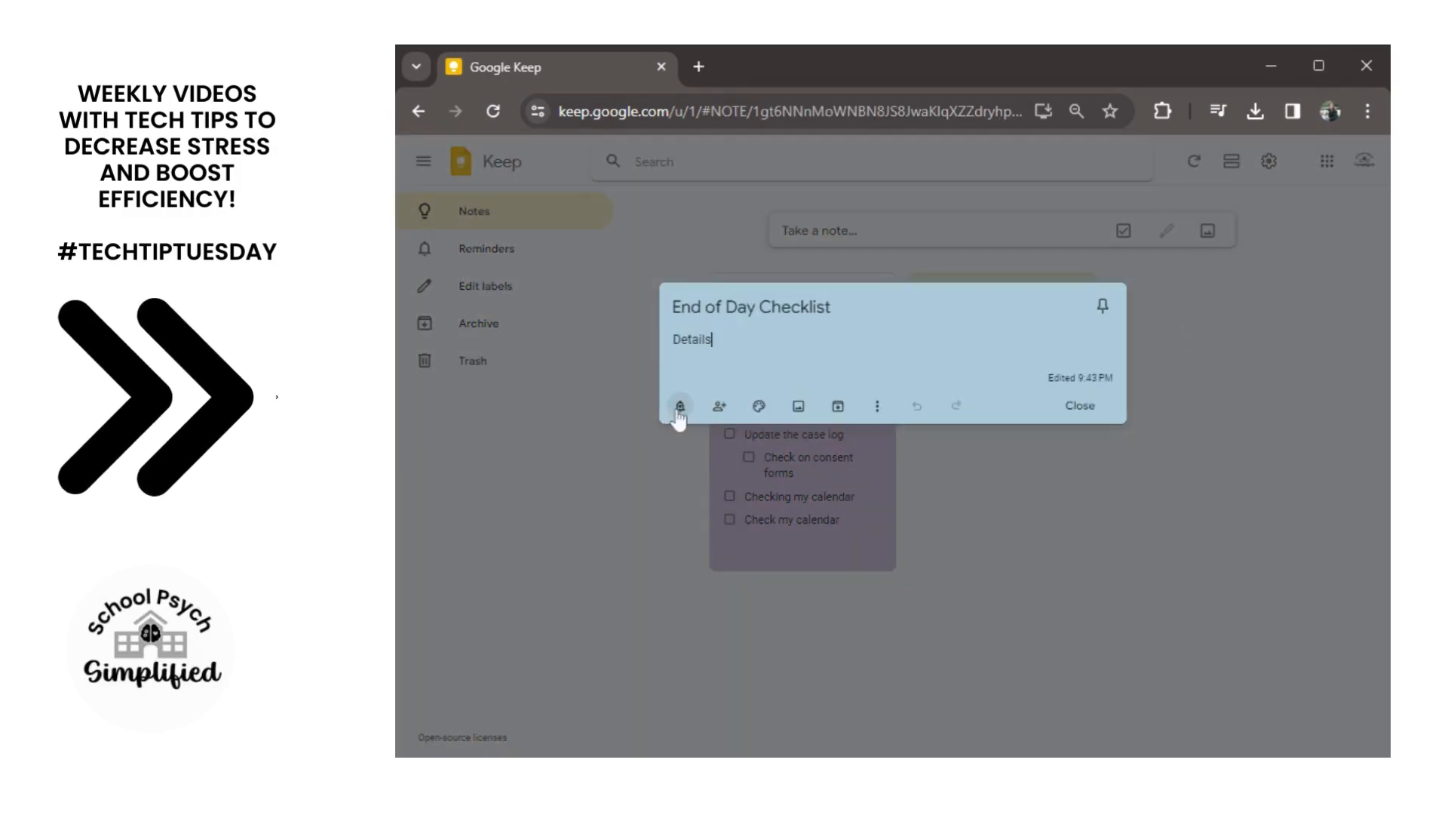
left_click(680, 411)
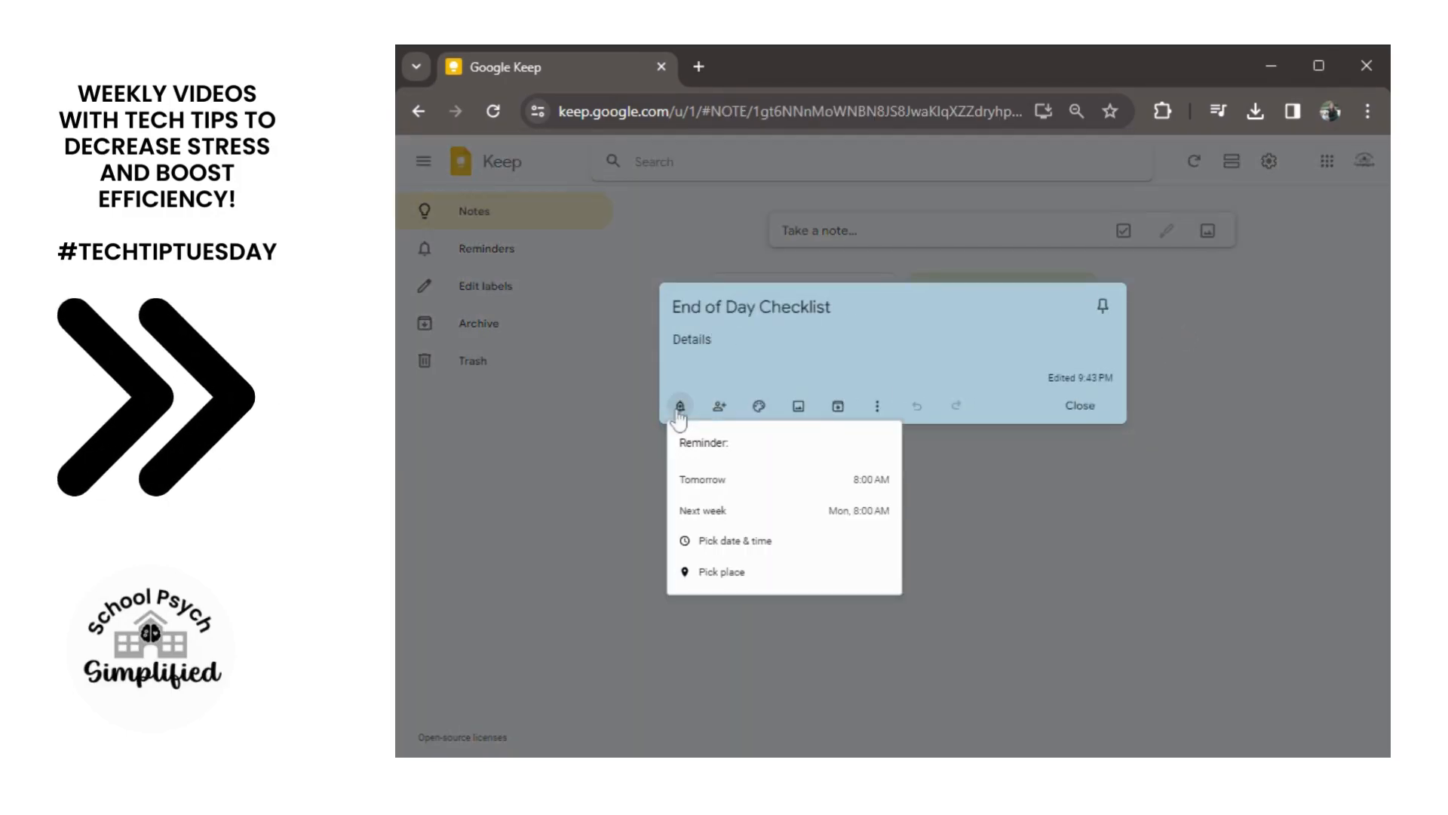
left_click(762, 548)
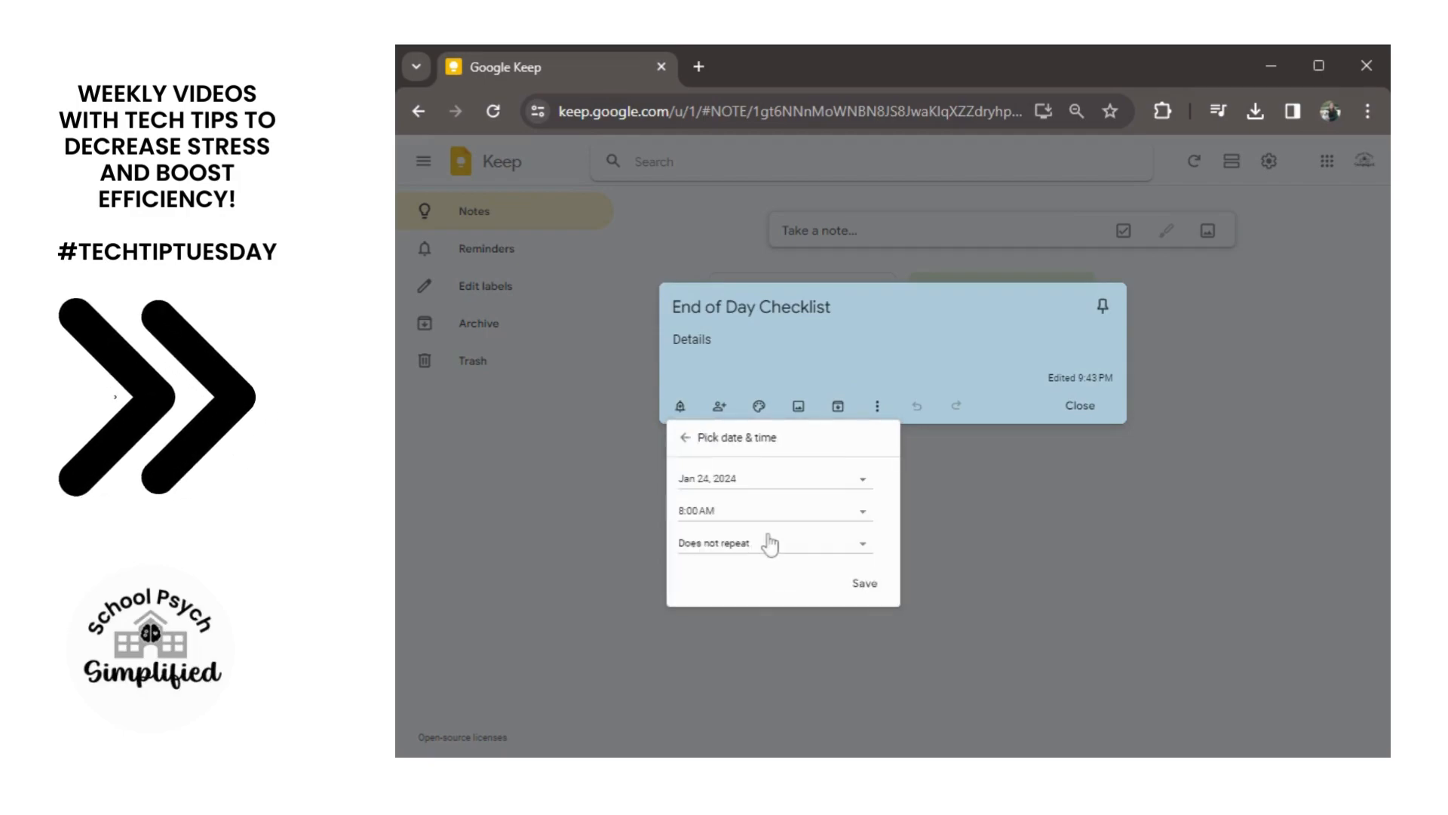
left_click(709, 519)
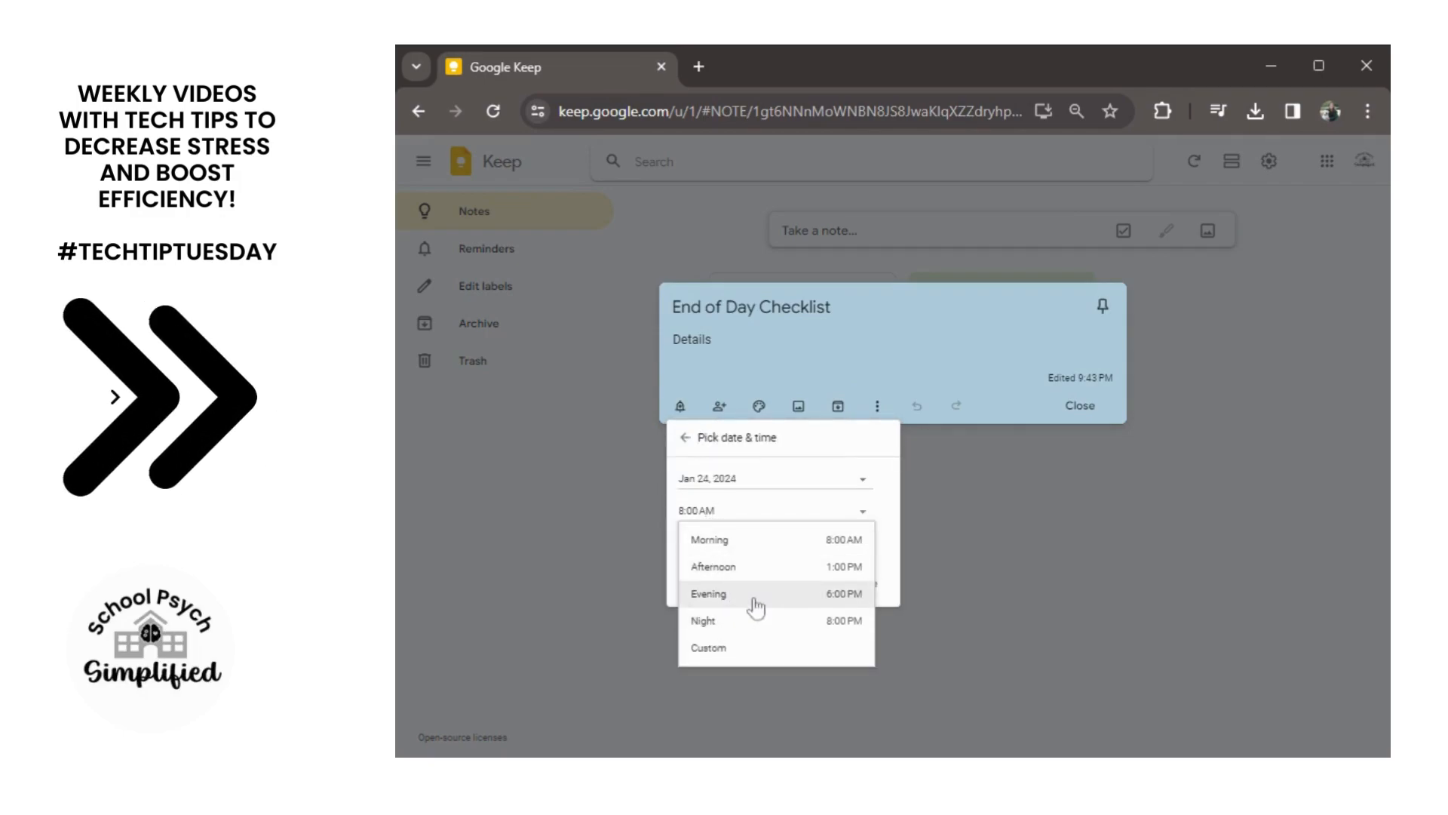
left_click(736, 649)
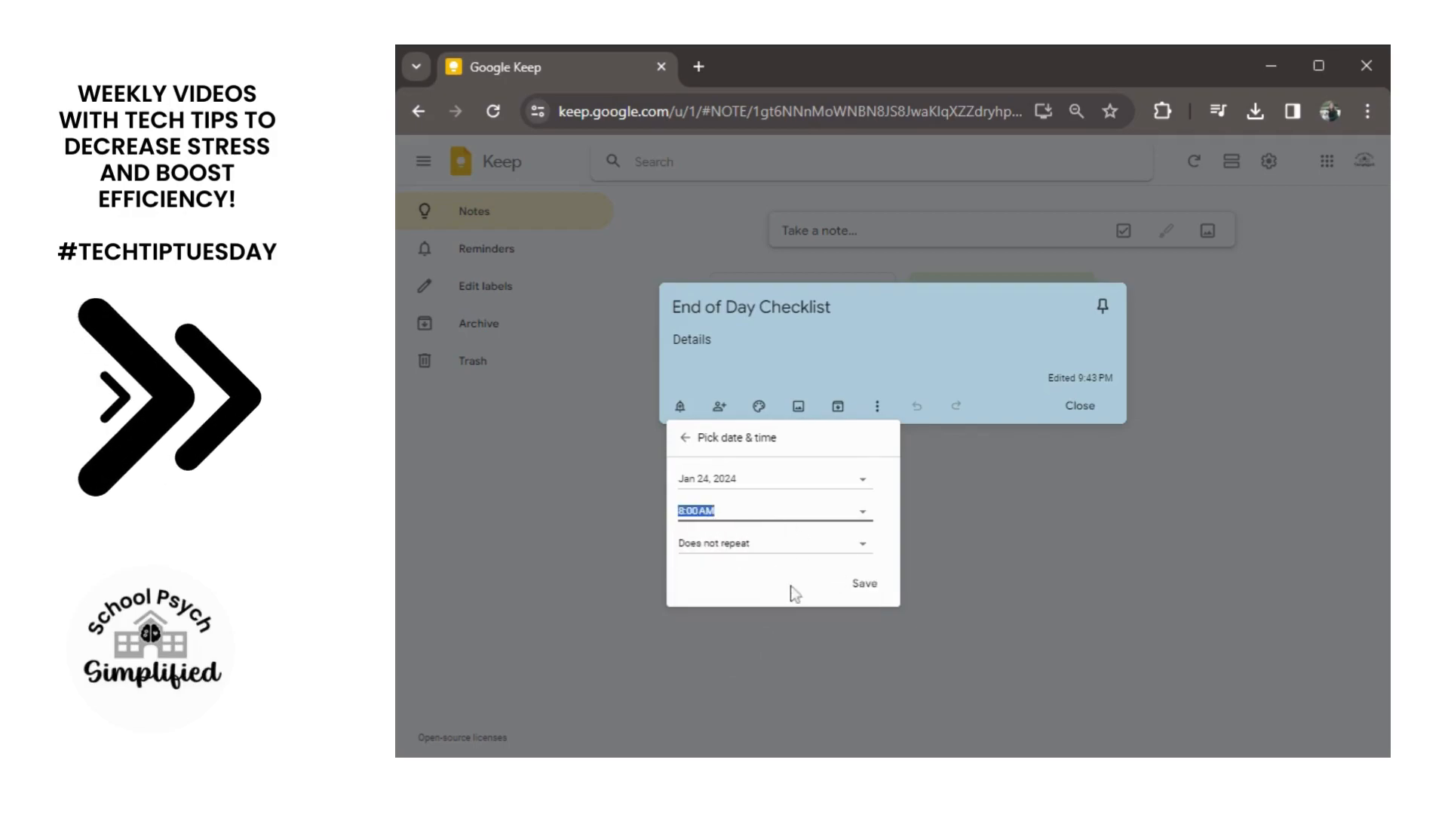
type("4")
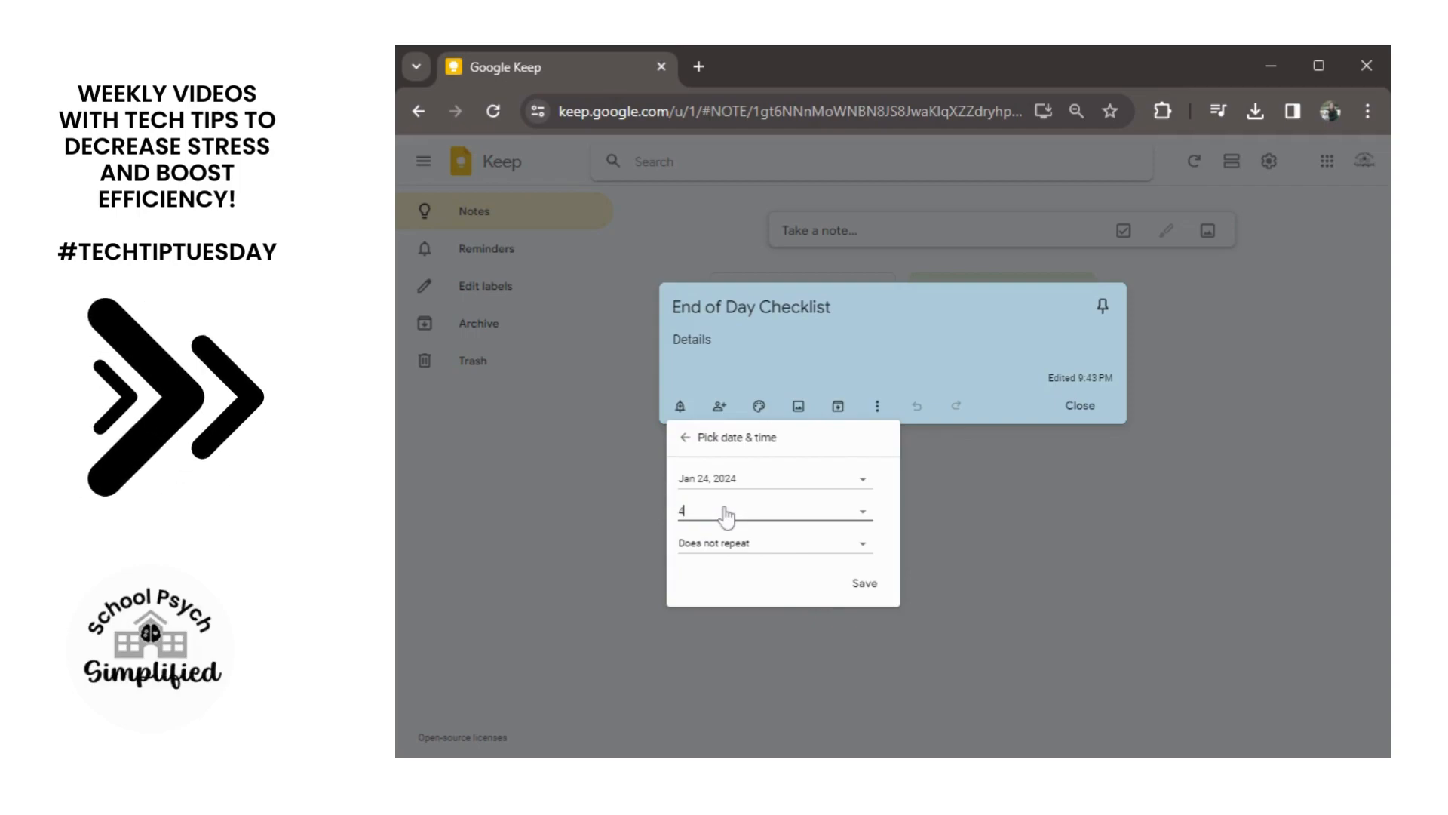
type(":00p")
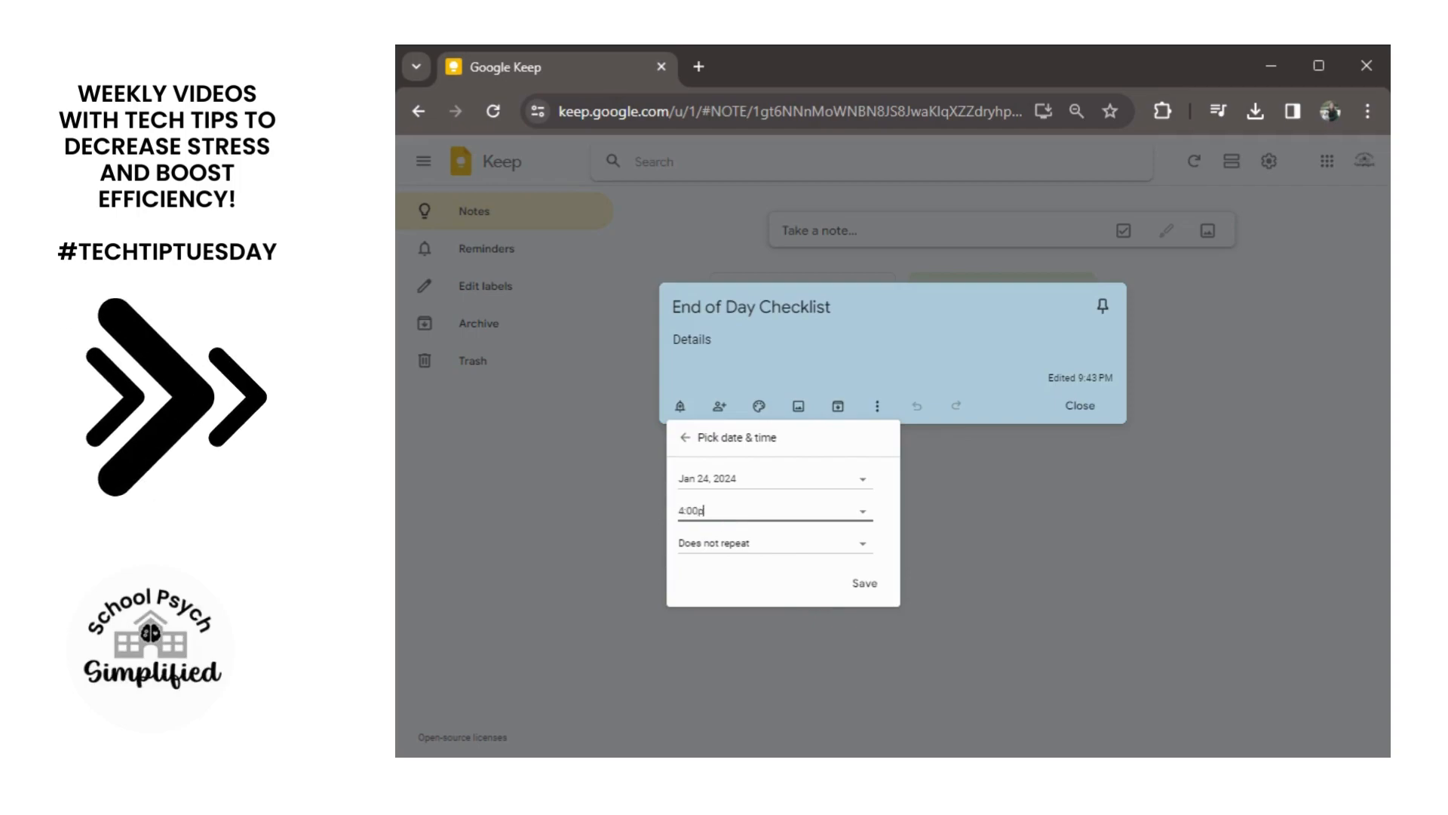
type("m")
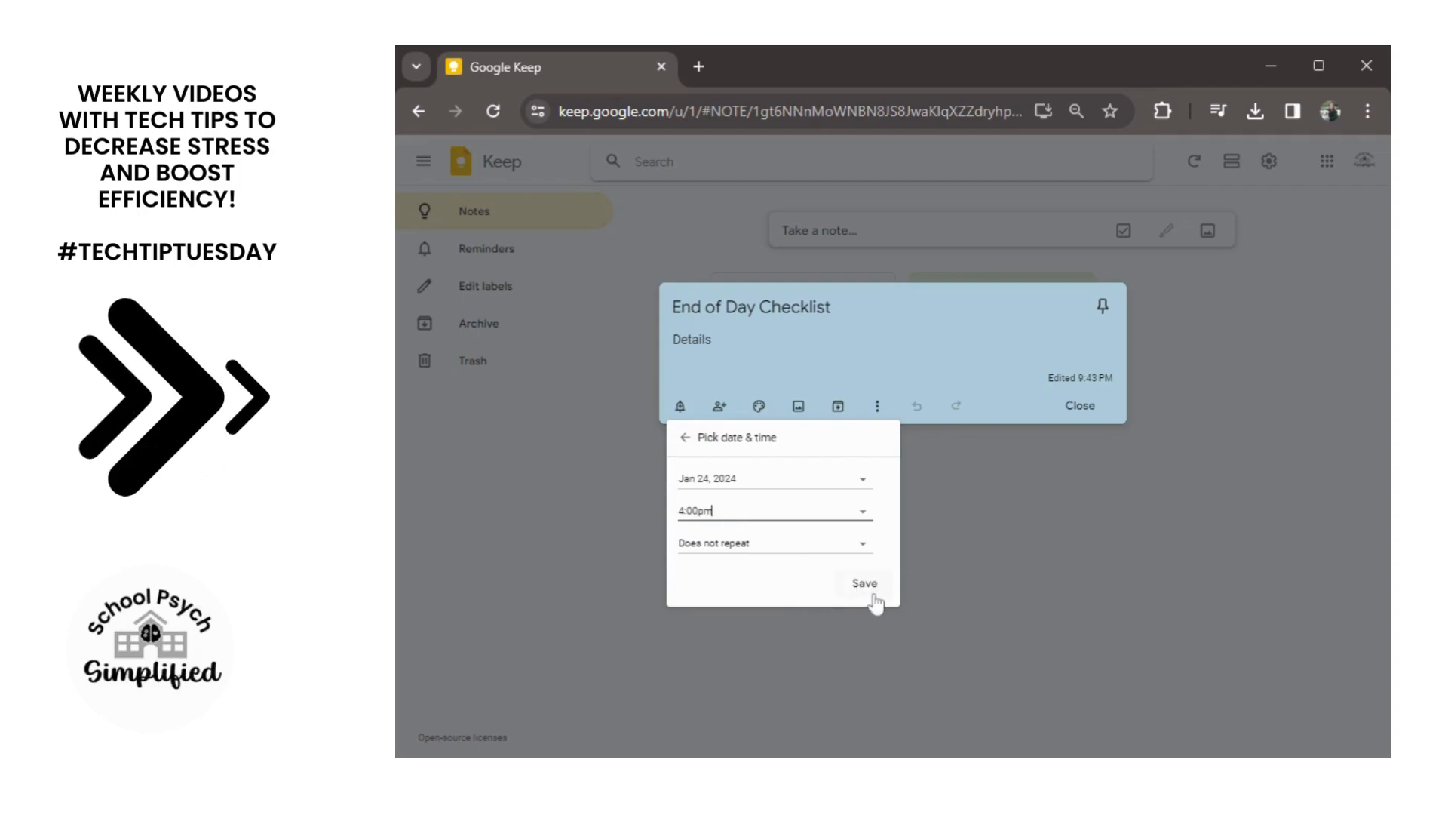
Set the End of Day Checklist reminder to repeat every 1 day with no end, save it and close the note.
left_click(796, 541)
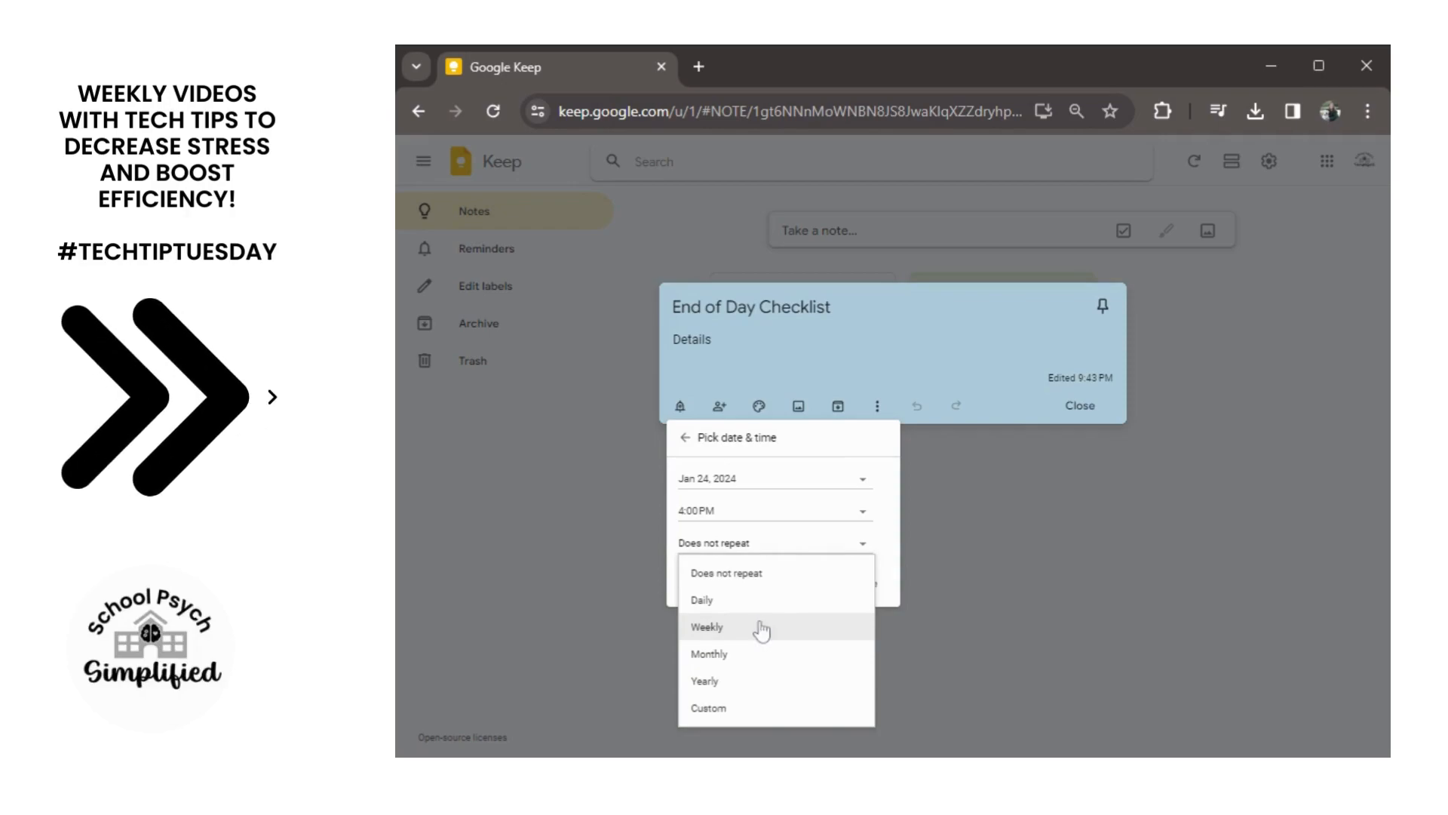
left_click(751, 707)
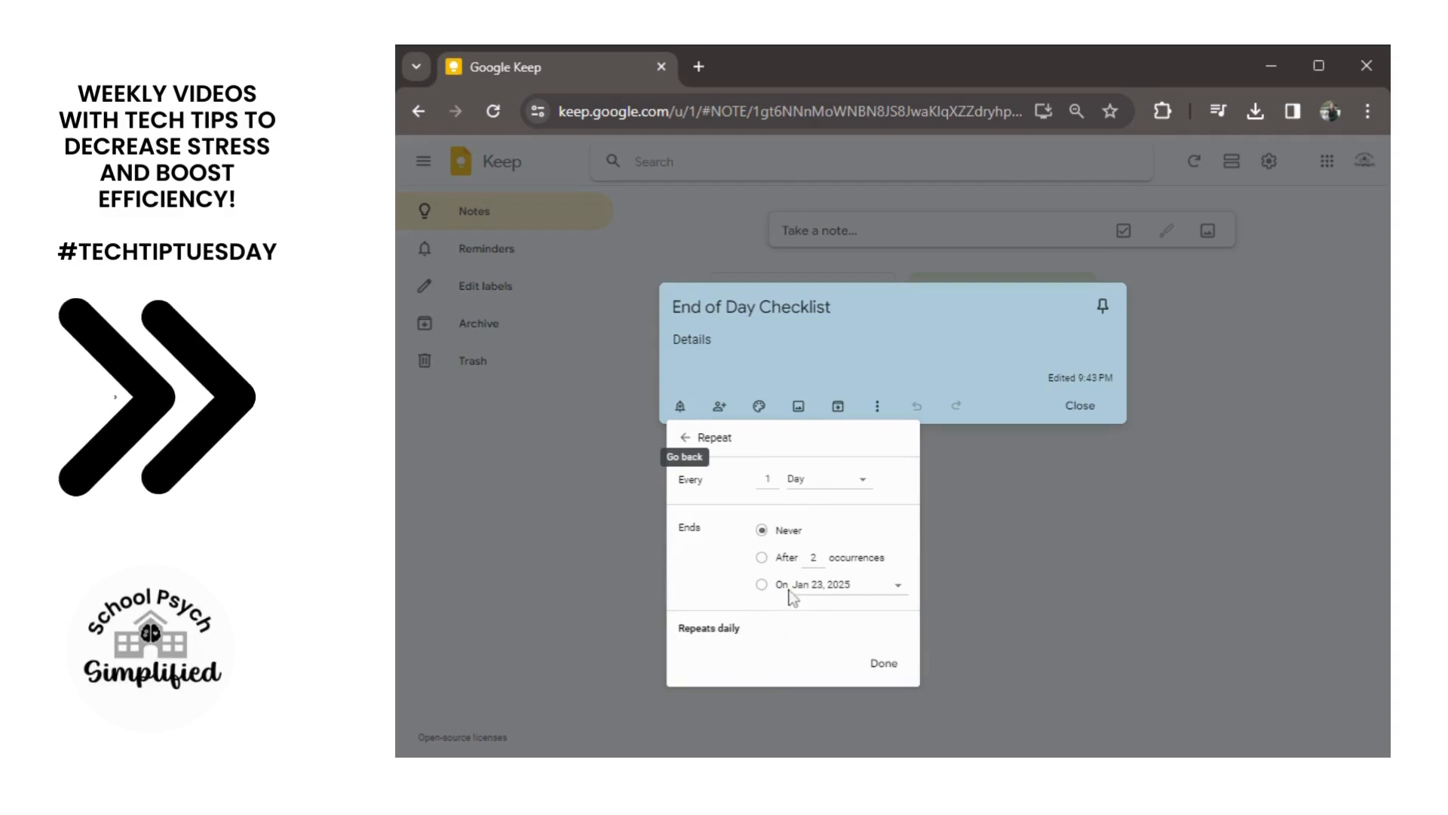
left_click(809, 586)
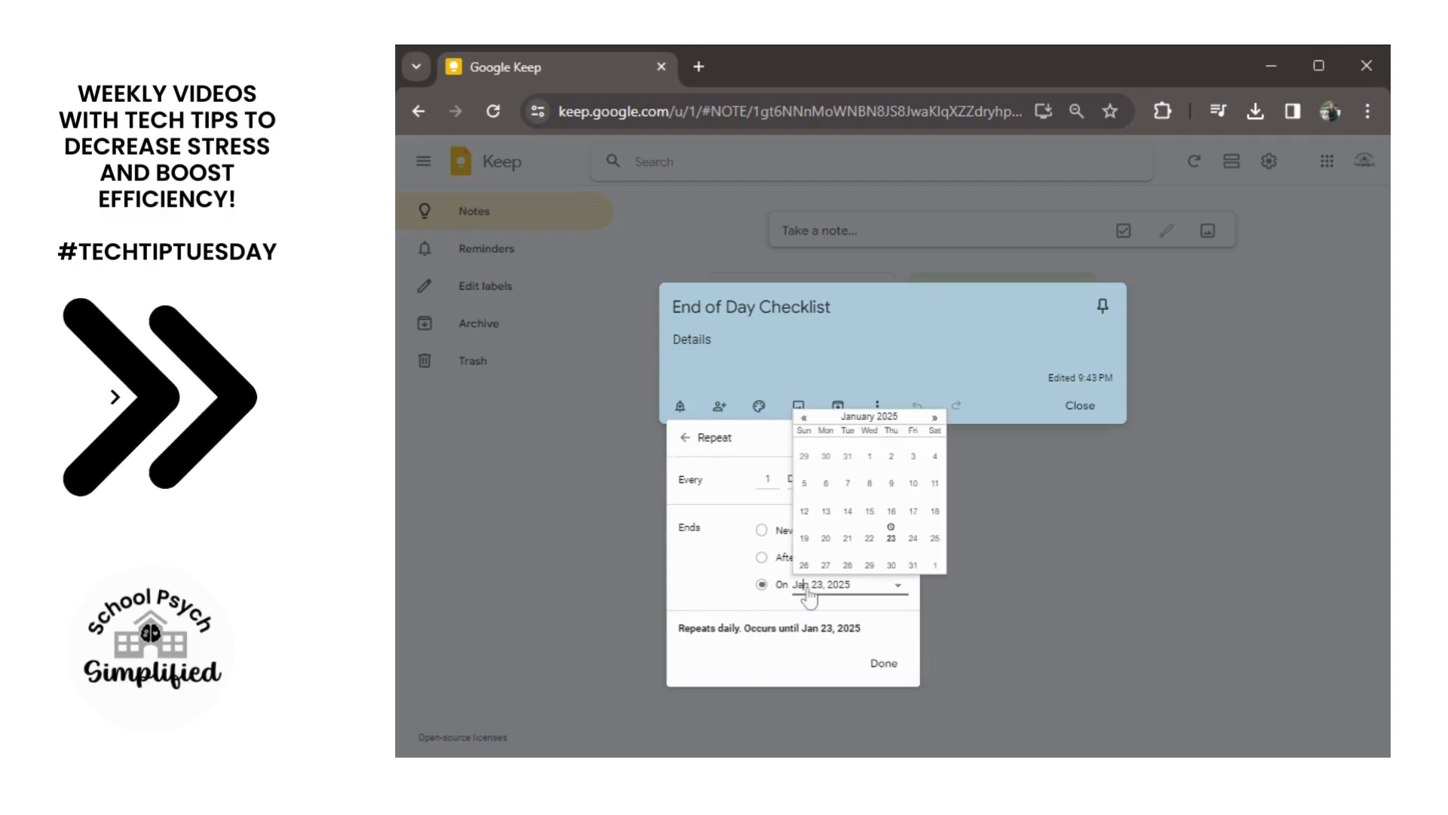
left_click(765, 532)
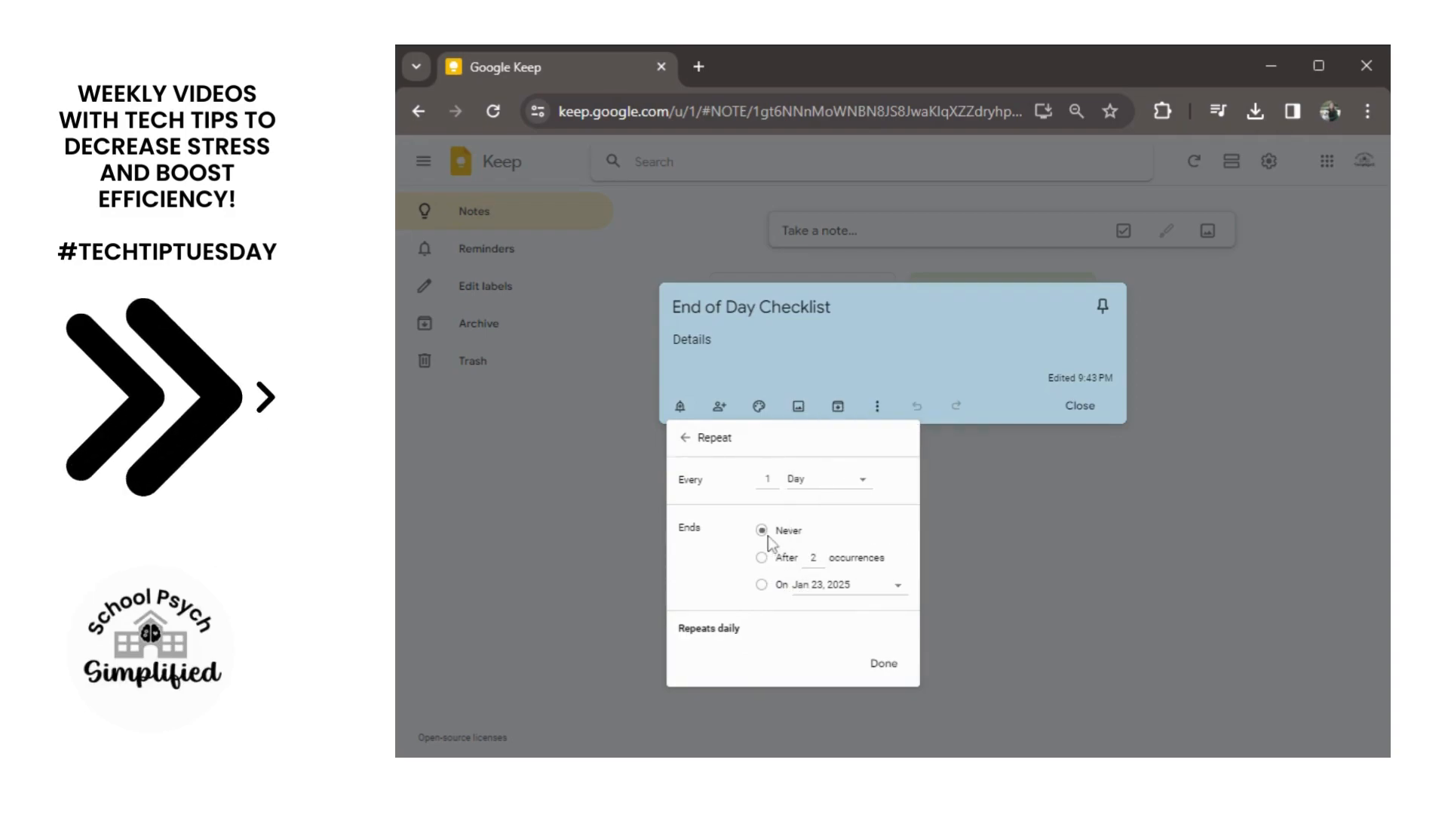
left_click(881, 664)
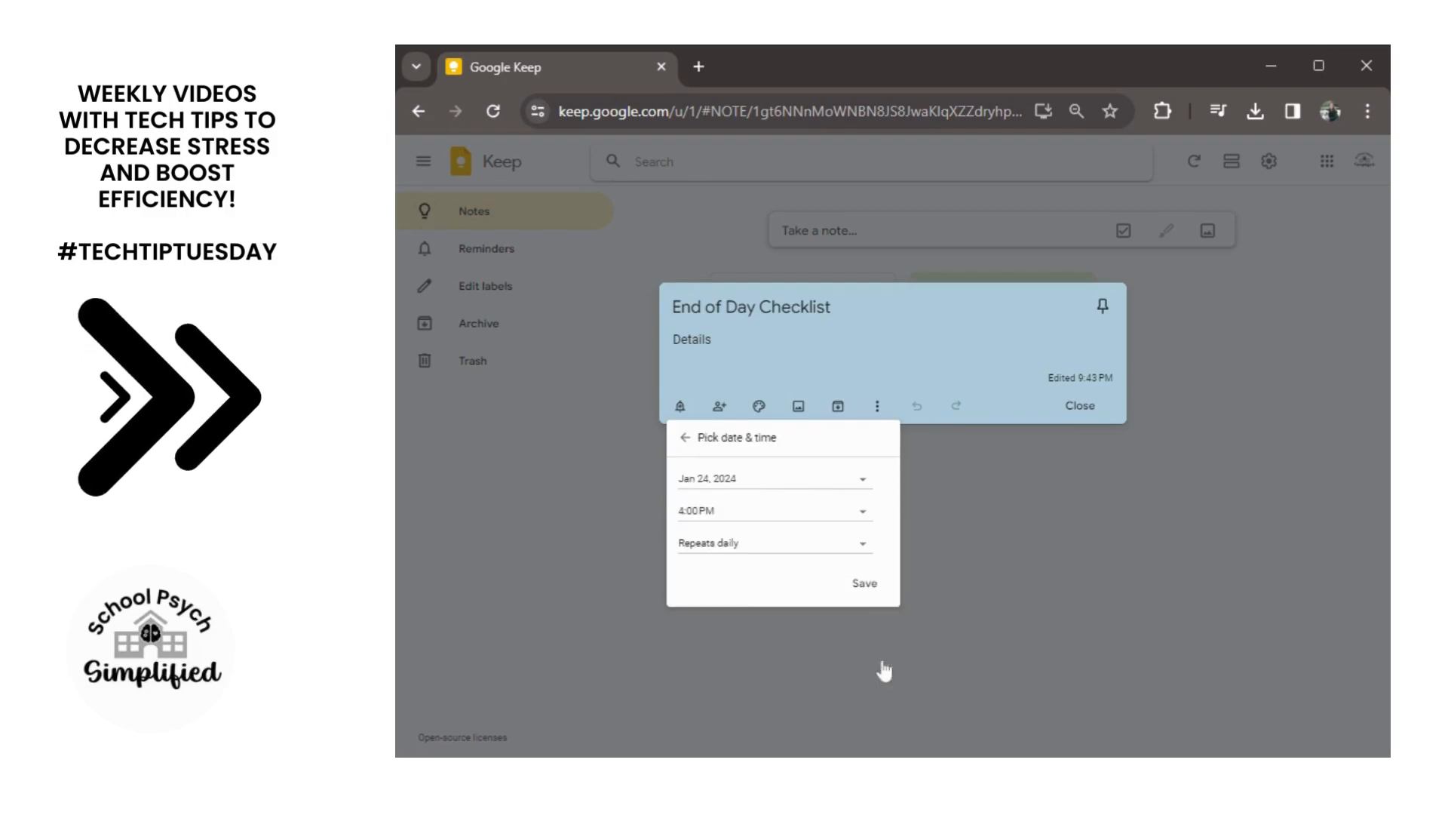
left_click(864, 584)
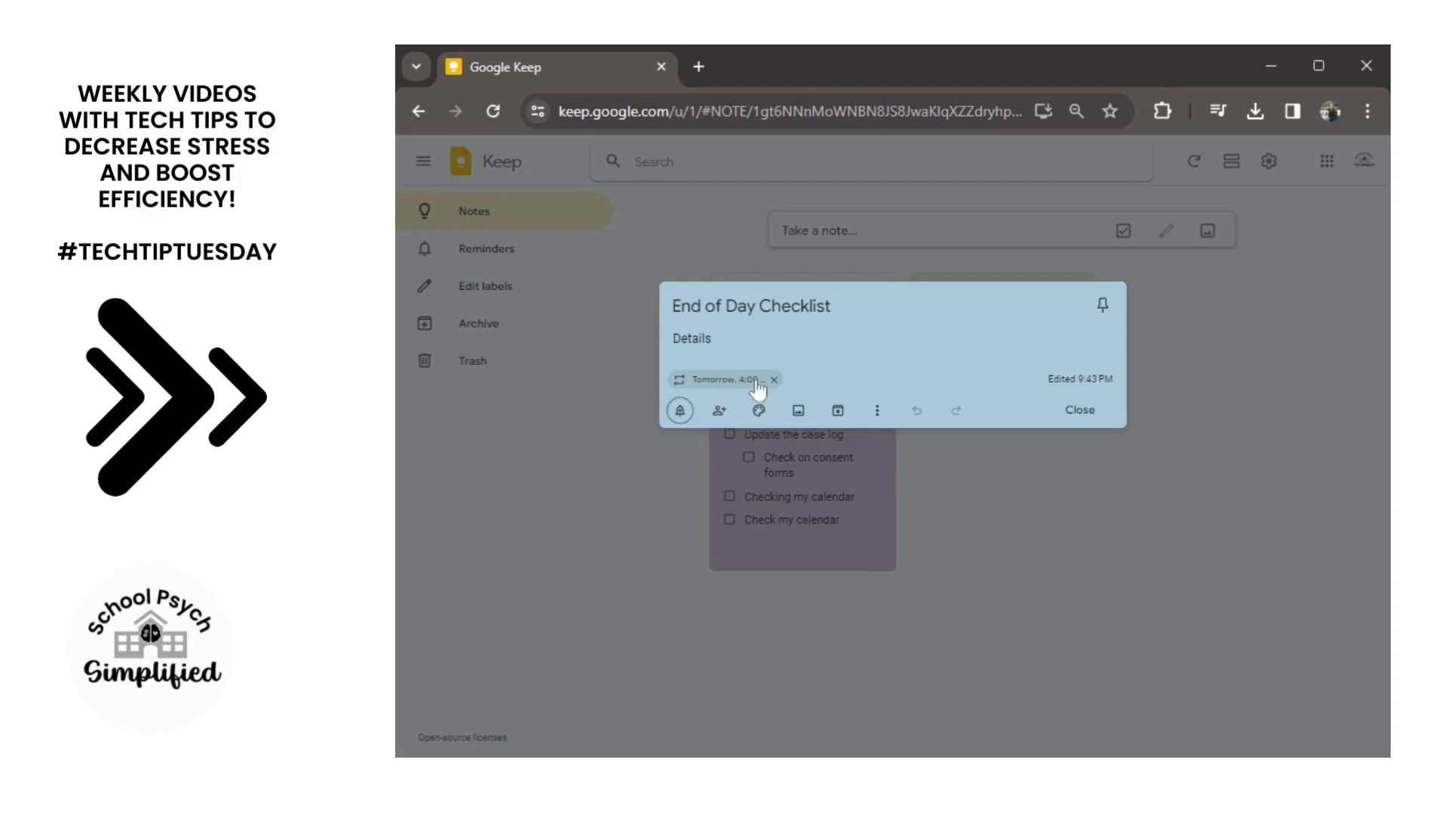
left_click(1020, 552)
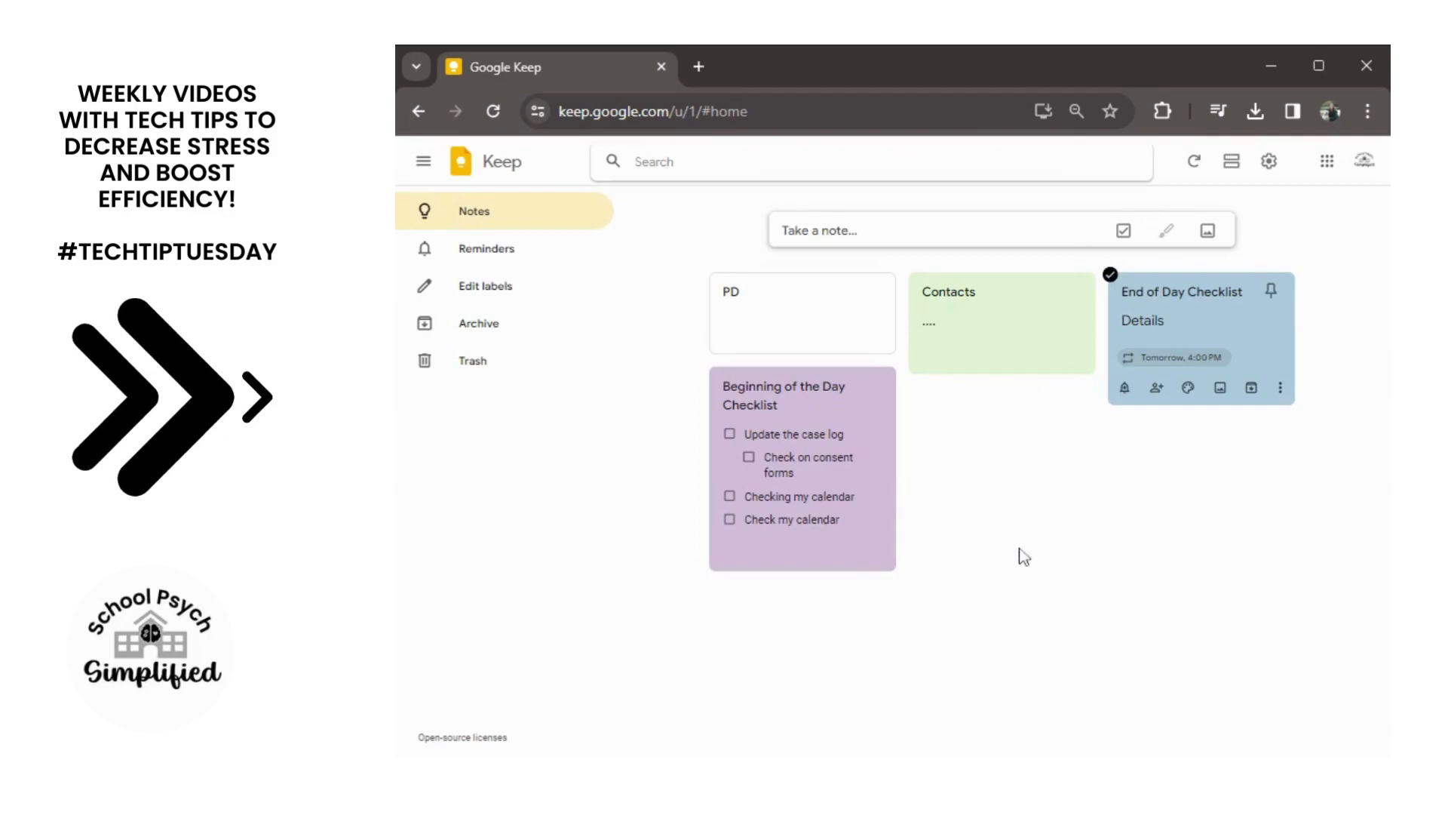
Check the End of Day Checklist among the notes with reminders, and return to the full notes overview.
left_click(483, 253)
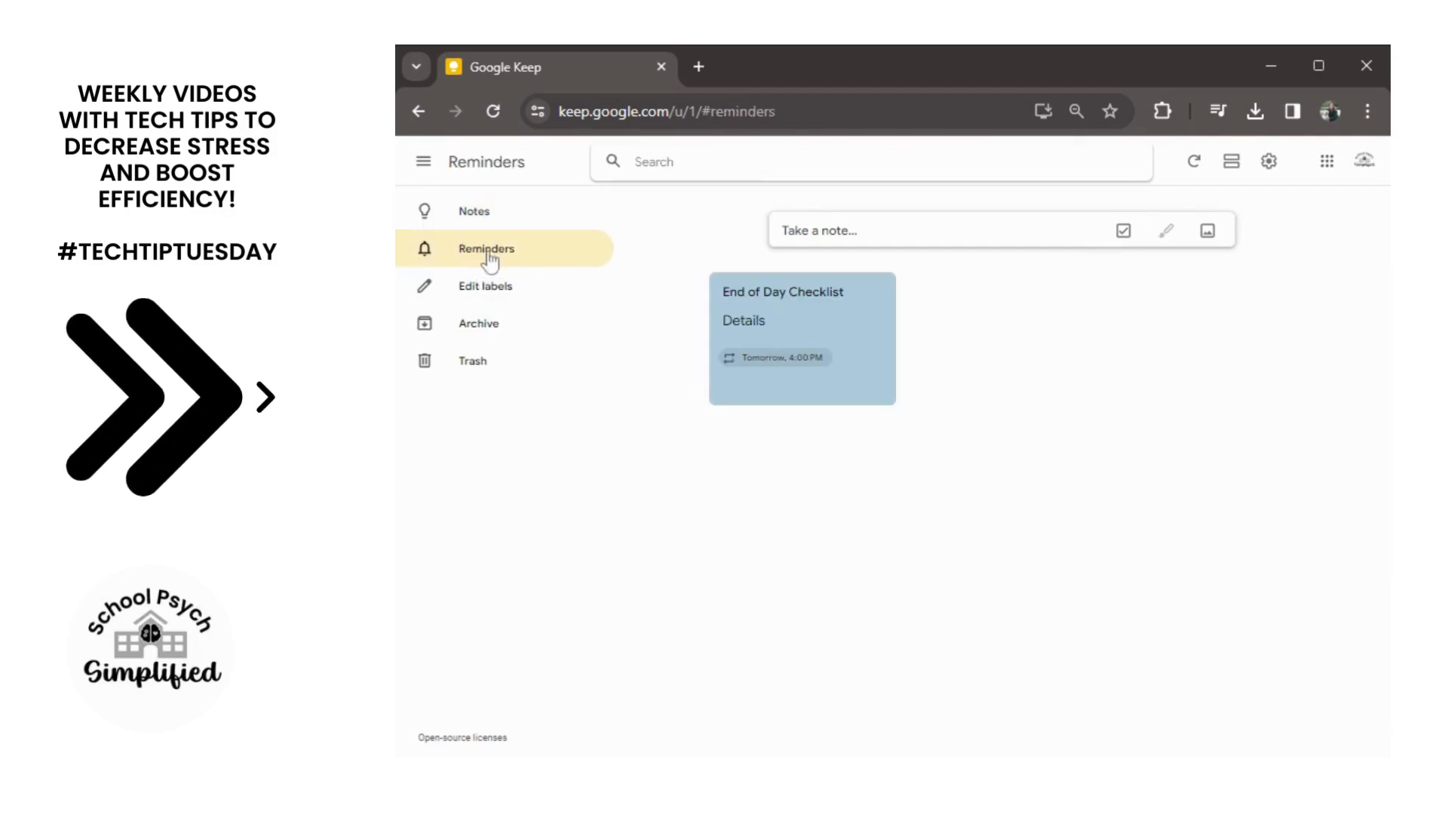
mouse_move(786, 342)
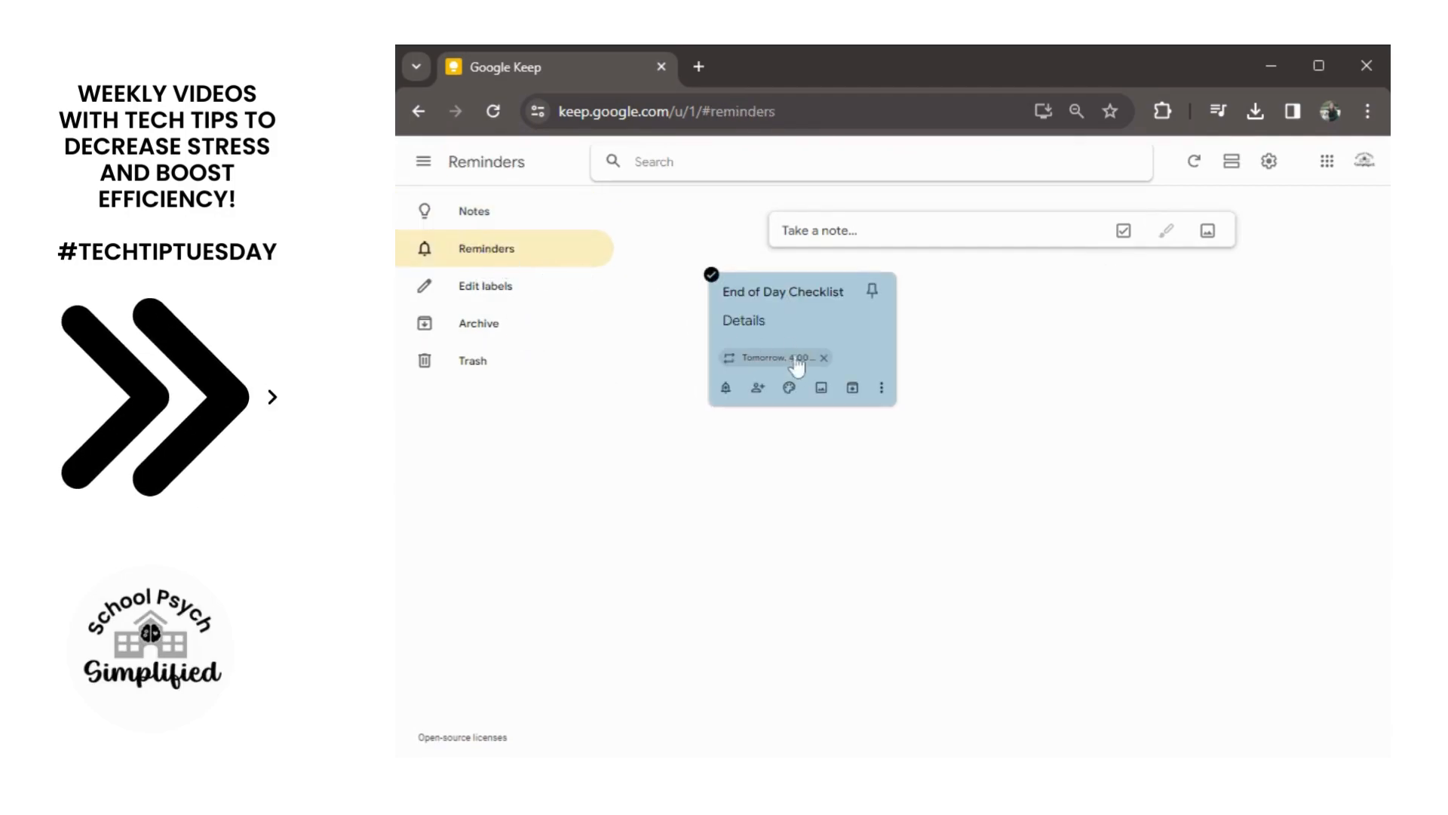
left_click(507, 225)
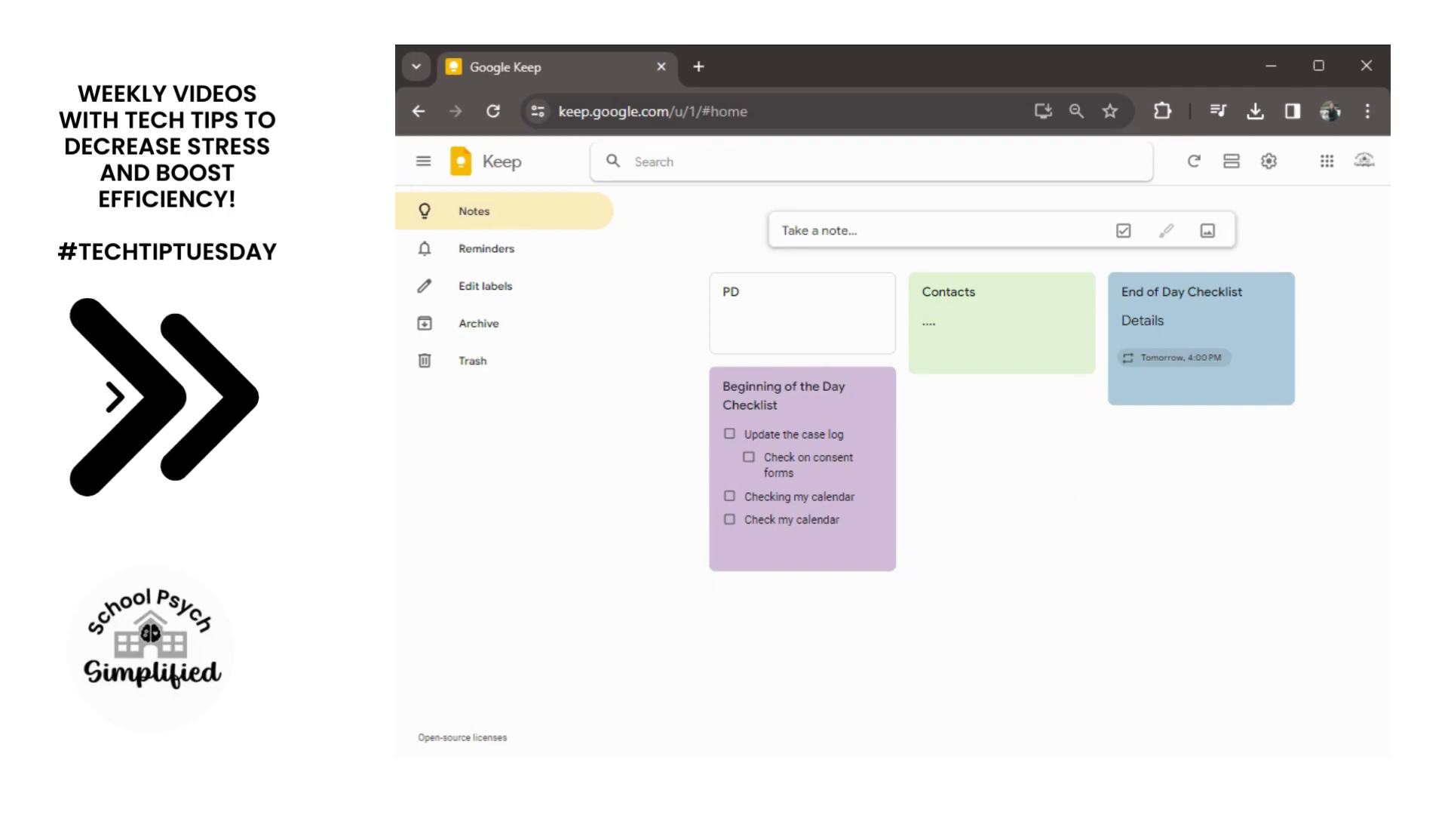
Create a label named "Checklists" on the End of Day Checklist note, dismiss the label tip and close the note.
left_click(1186, 324)
left_click(877, 411)
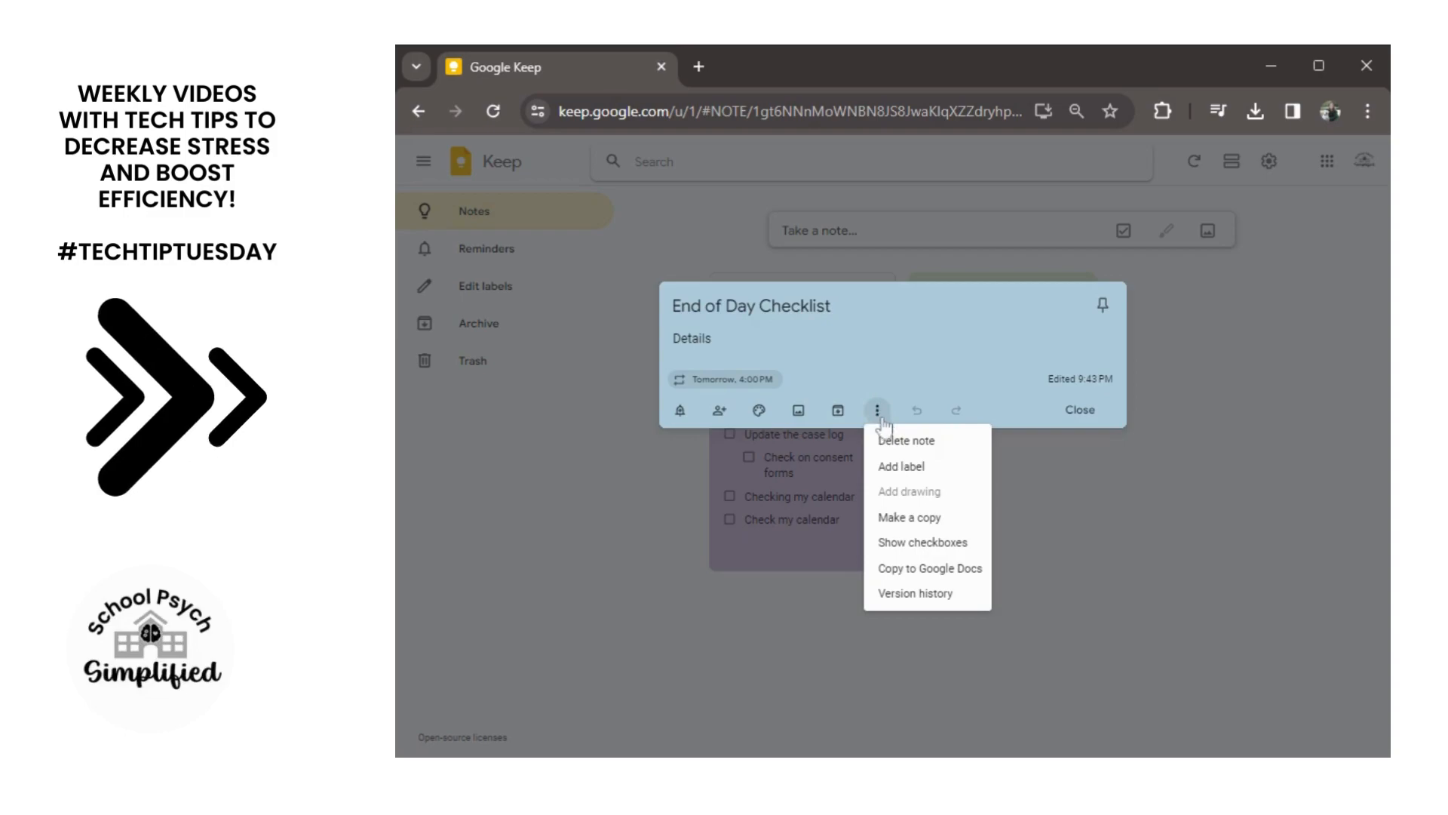
left_click(921, 469)
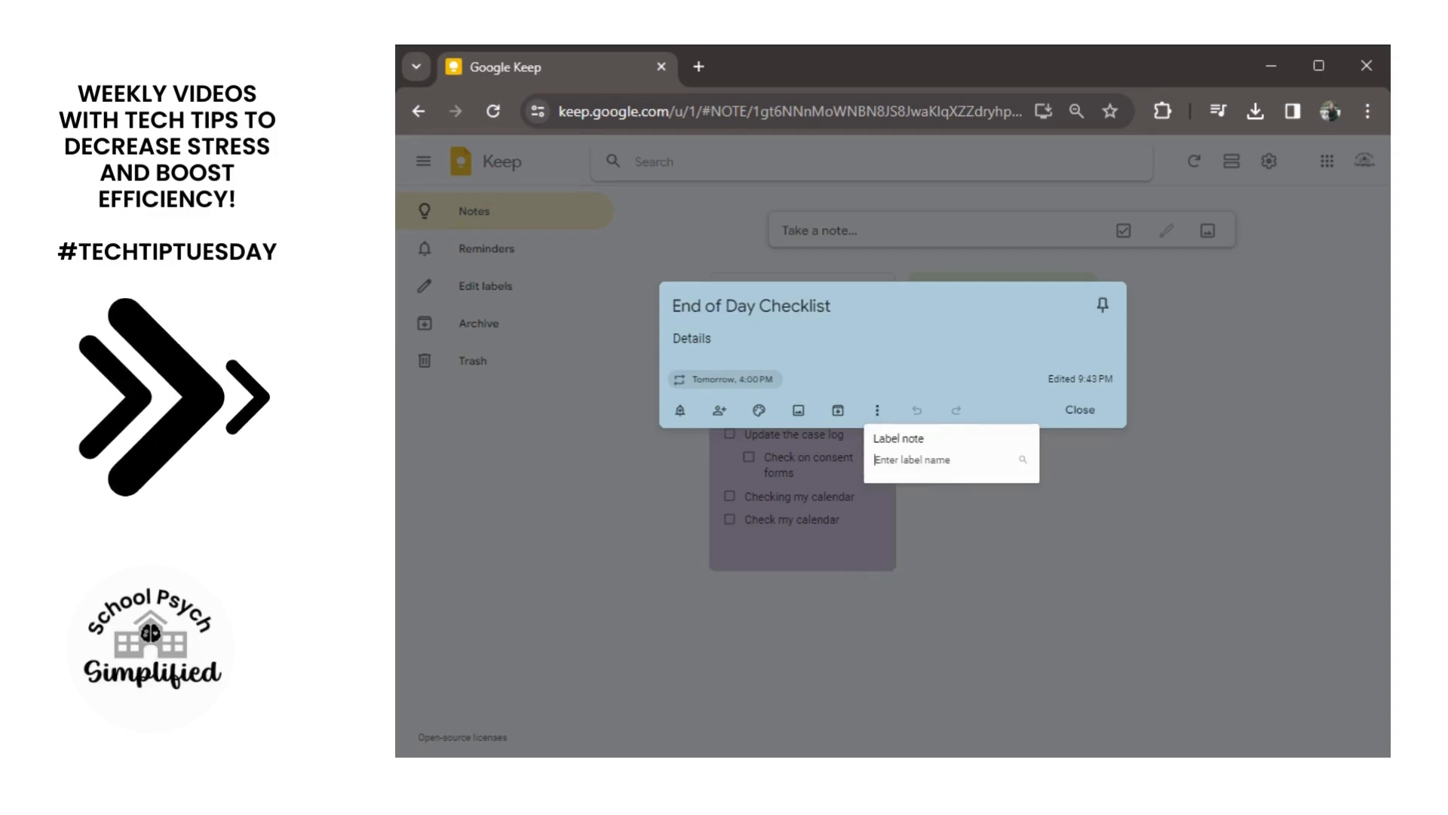
type("Checklists")
left_click(947, 496)
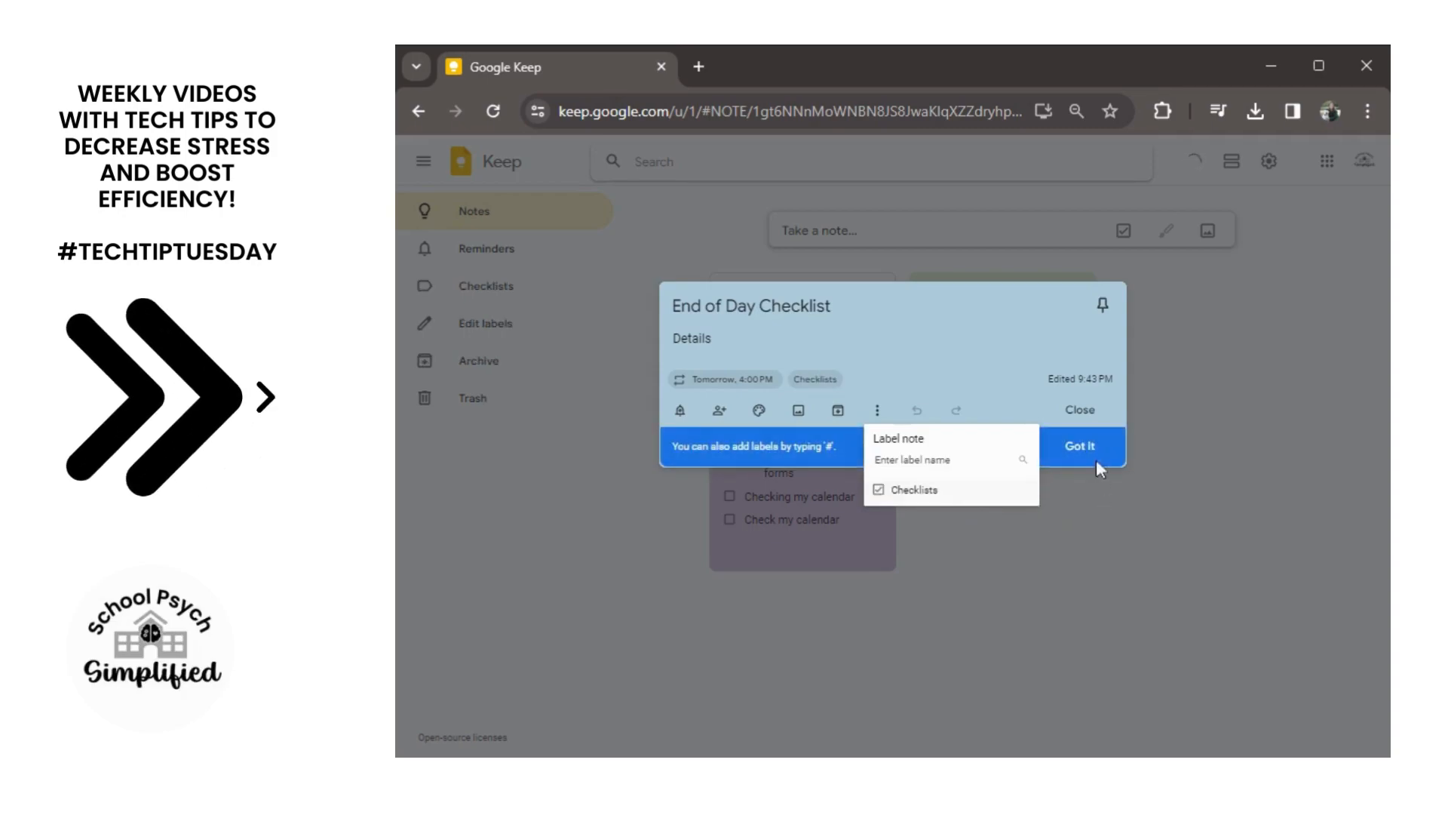
left_click(1075, 451)
left_click(1075, 451)
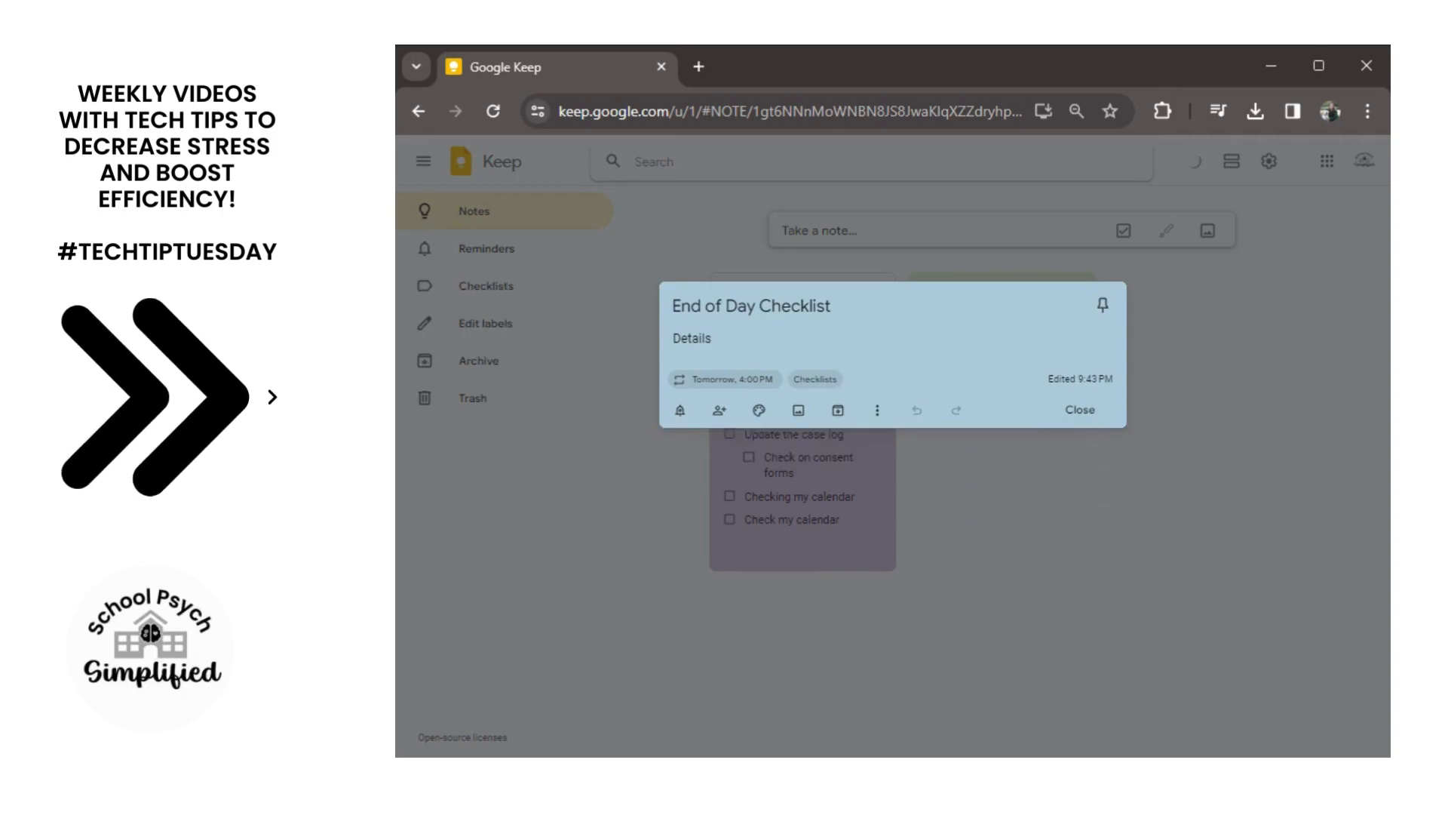
left_click(1080, 410)
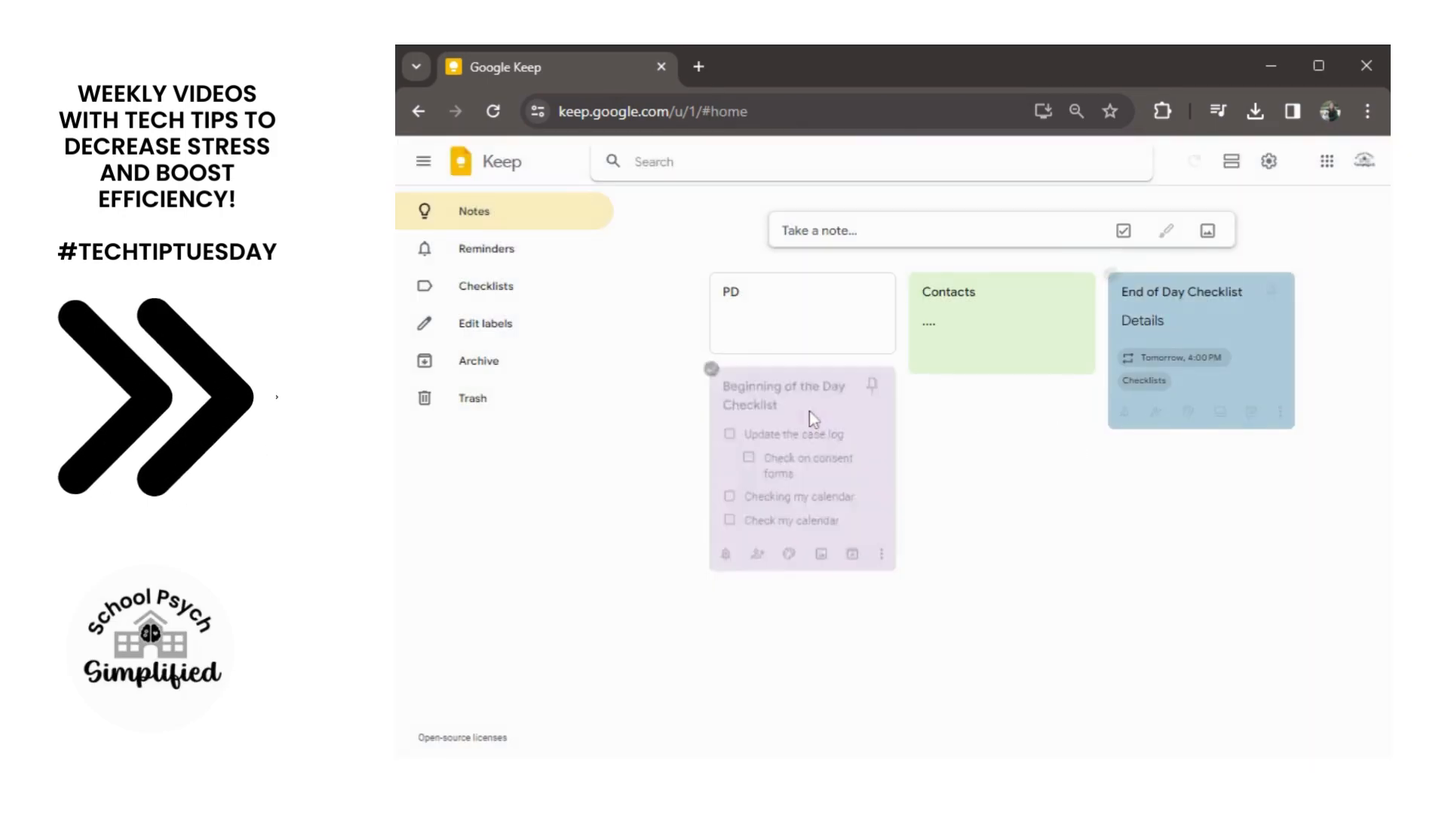
Apply the existing Checklists label to the Beginning of the Day Checklist note and close it.
left_click(809, 411)
left_click(877, 489)
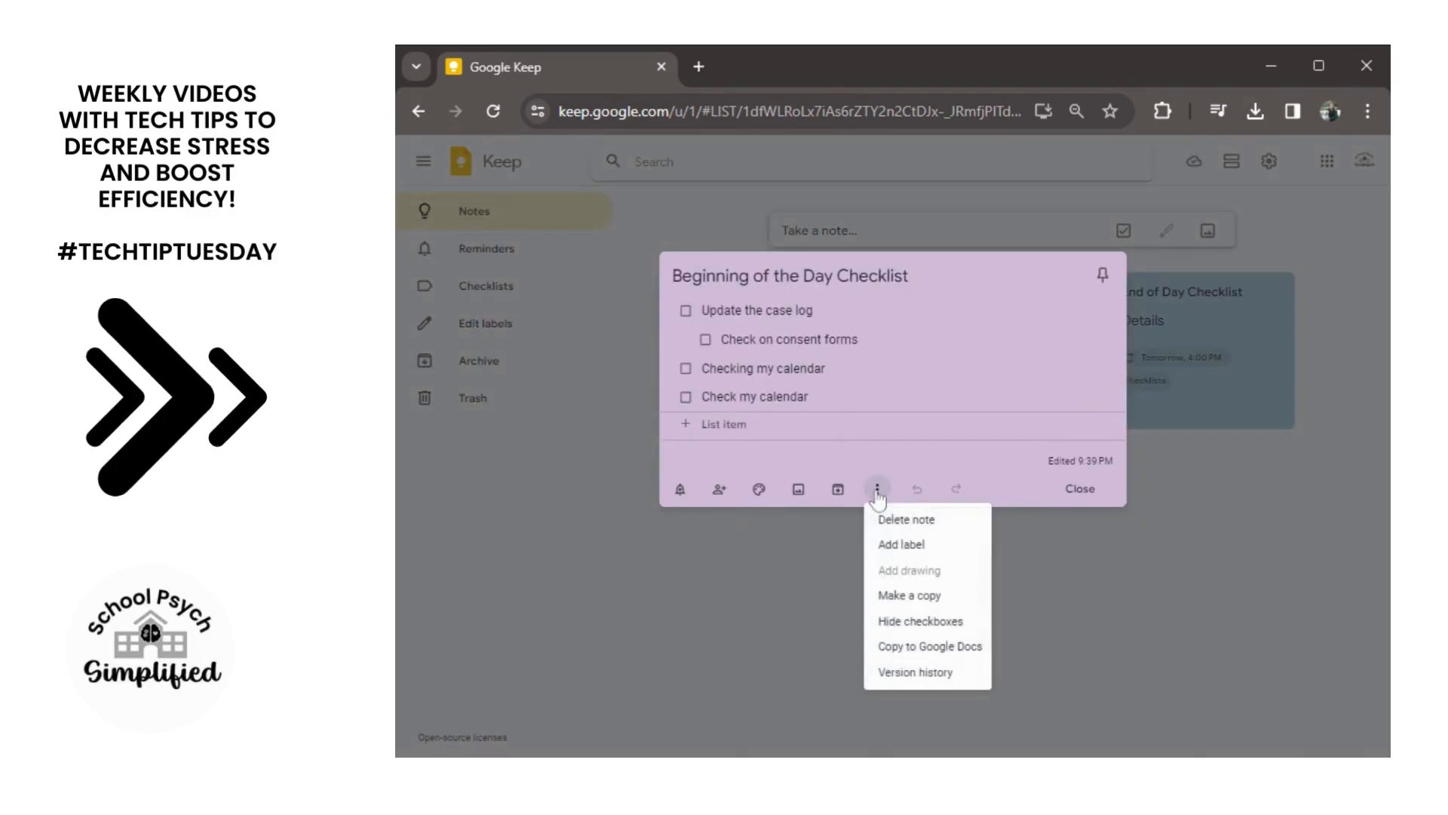
left_click(947, 555)
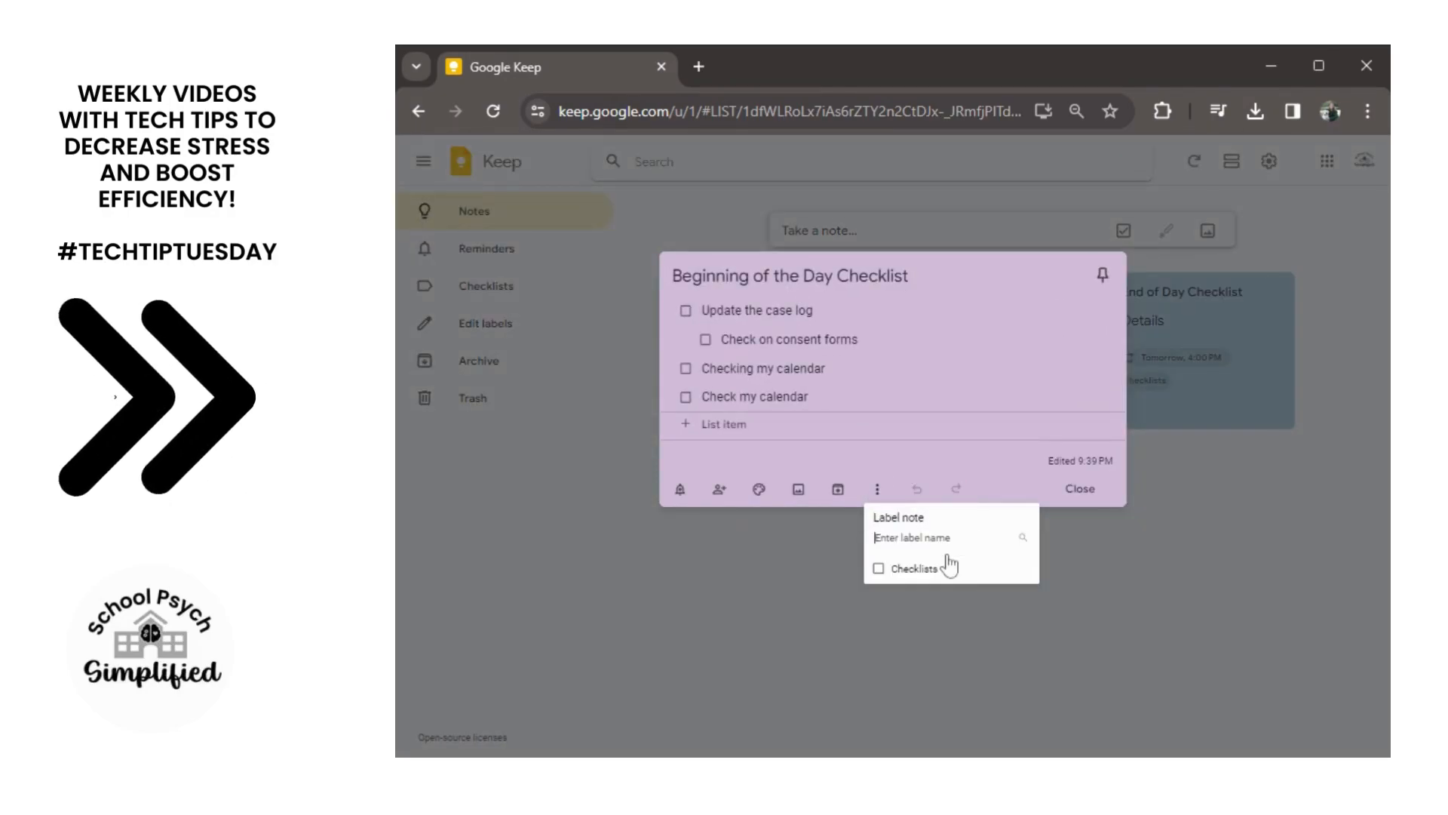
left_click(880, 570)
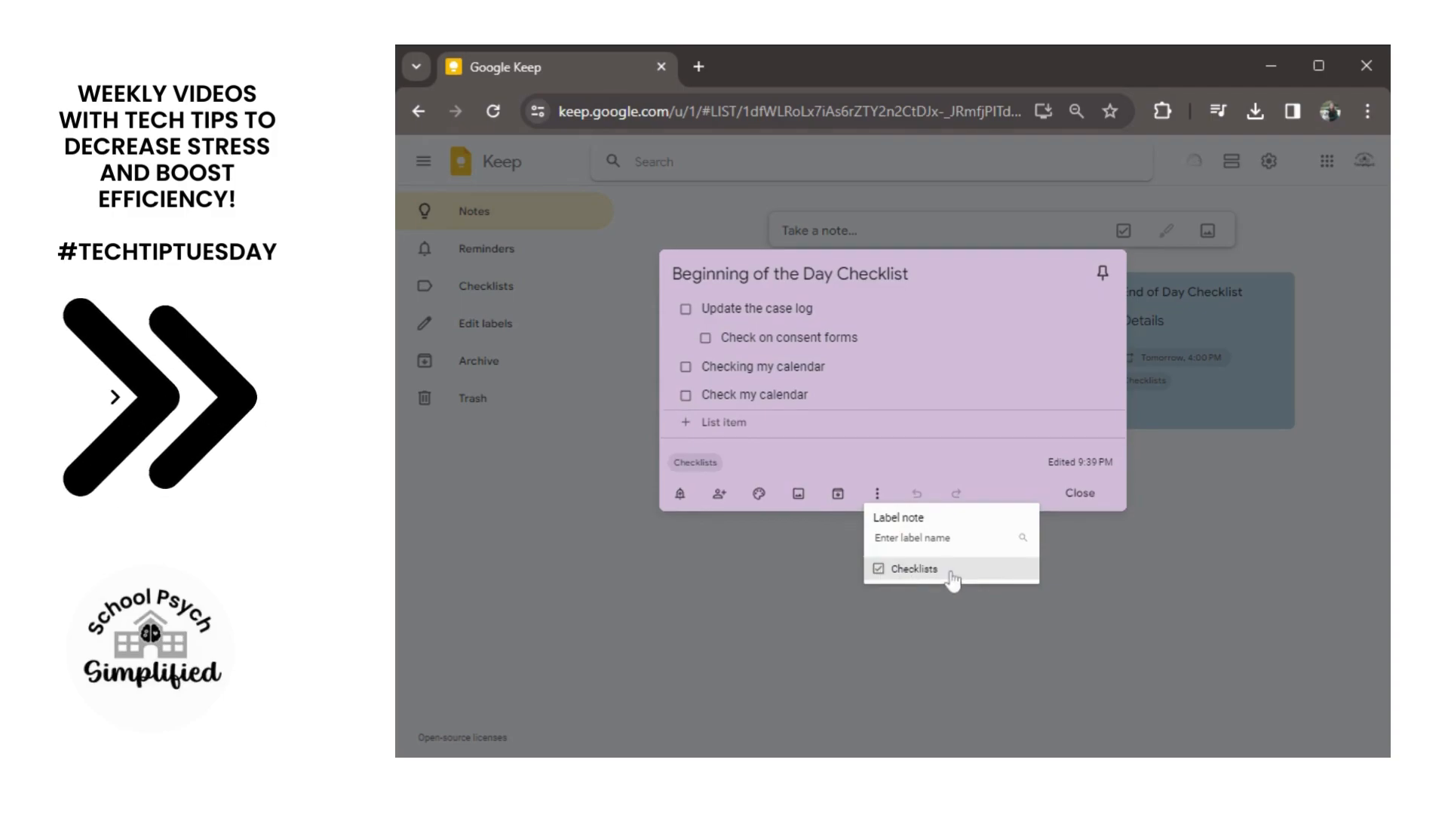
left_click(1089, 516)
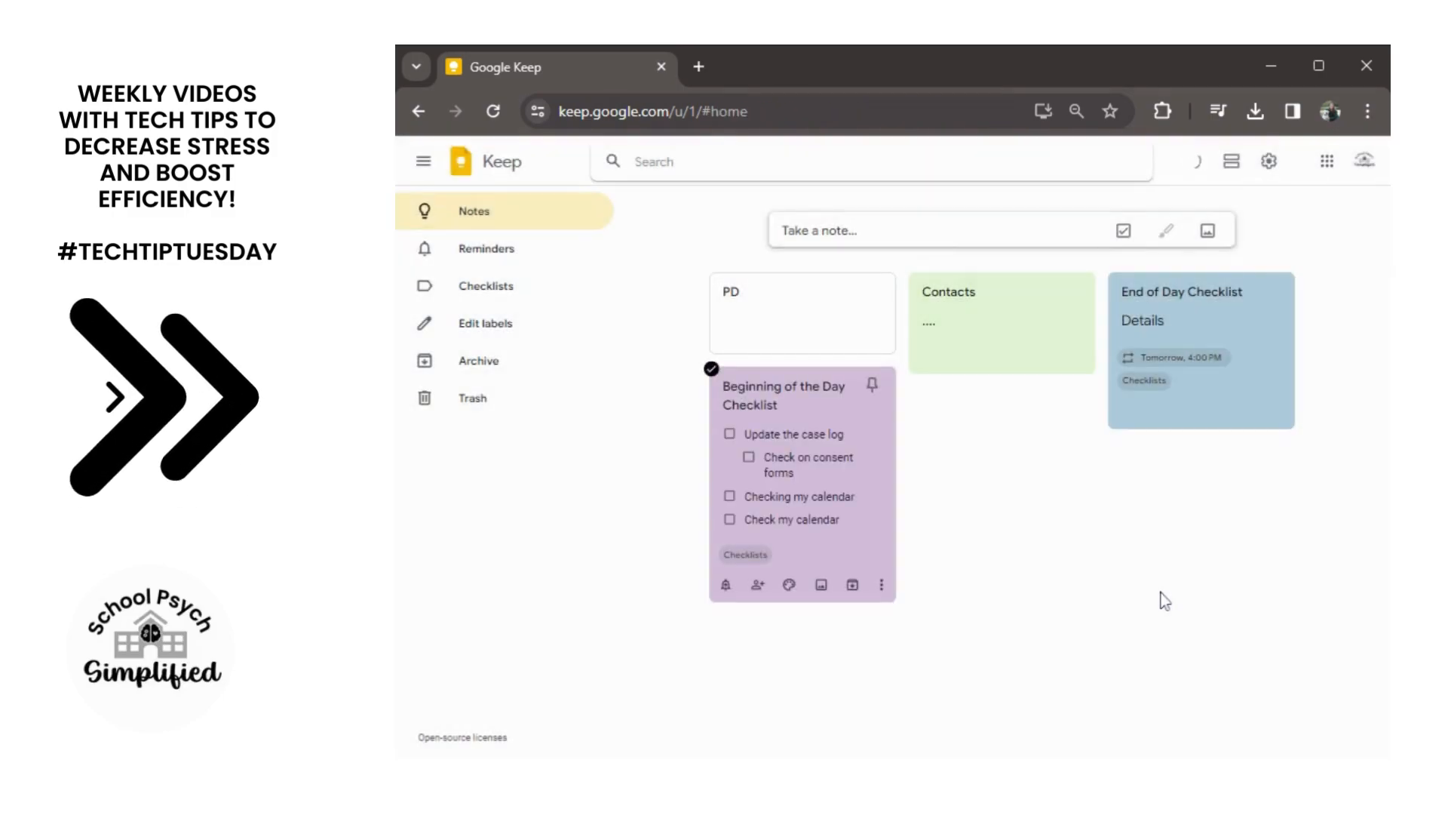
View the notes labeled Checklists and the notes with reminders, and return to the full notes overview.
left_click(521, 290)
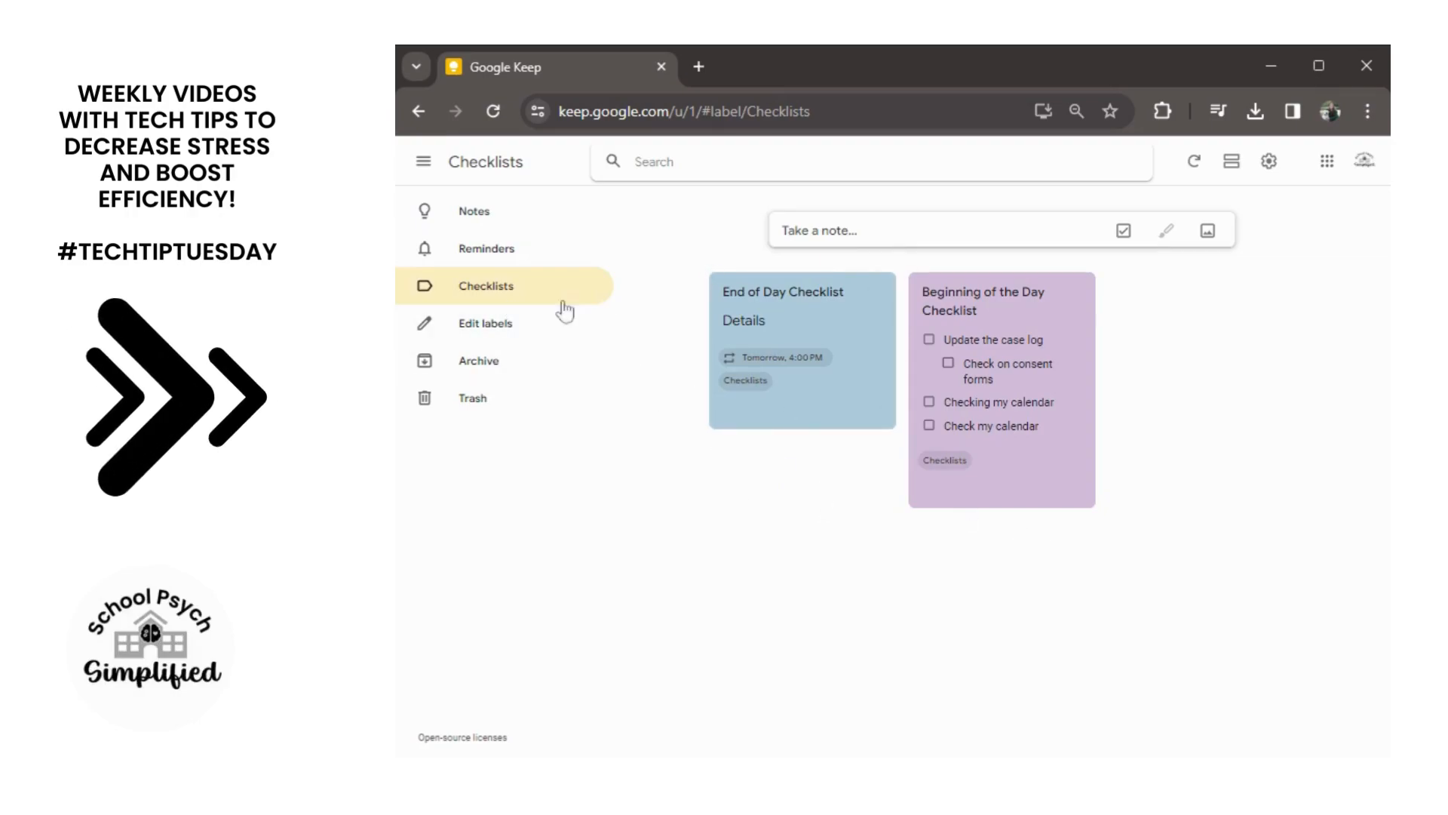
left_click(525, 260)
left_click(513, 225)
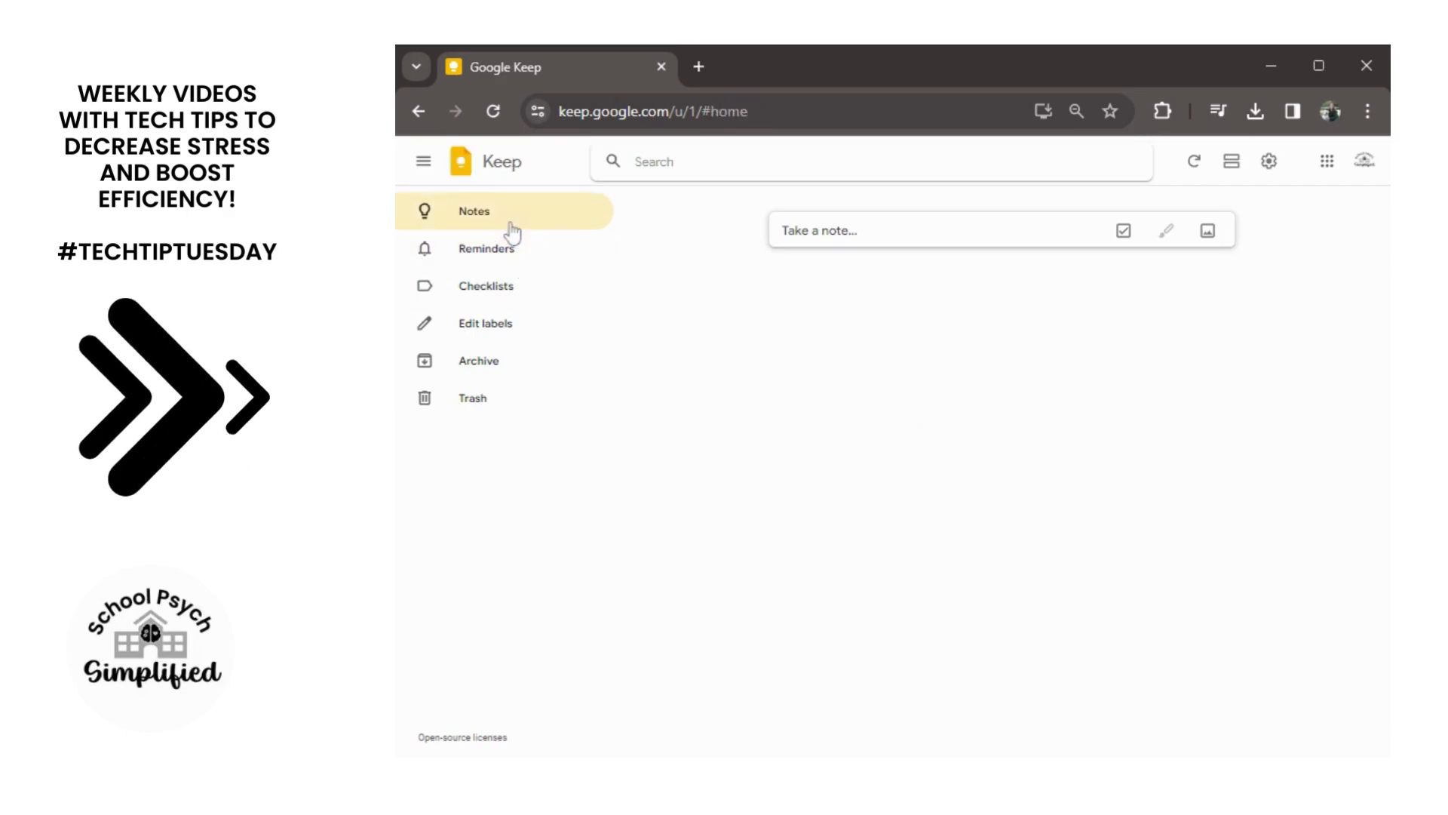